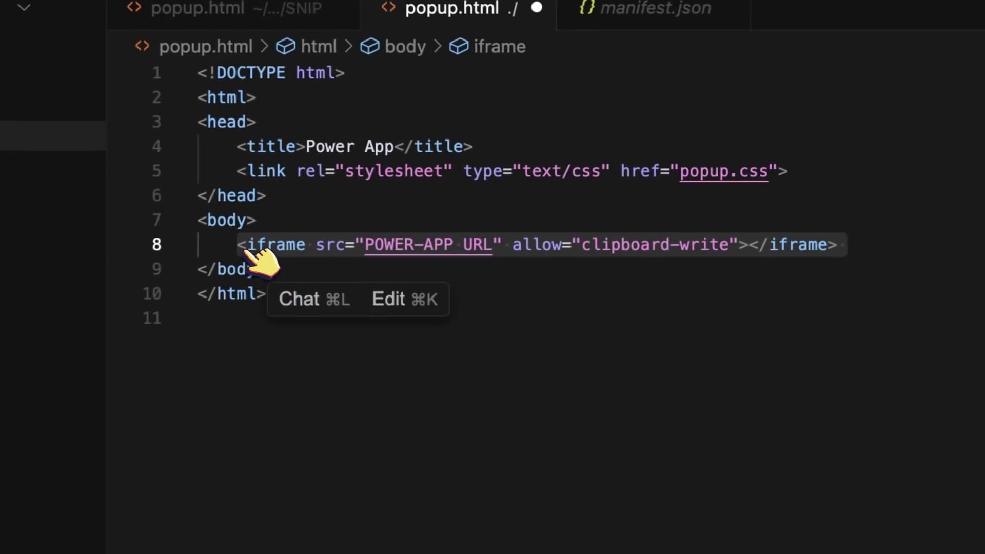
Examine the iframe's clipboard-write permission in popup.html, then the iframe rule and the page width and height in popup.css
{"action": "left_click_drag", "start_coordinate": [467, 259], "coordinate": [566, 259]}
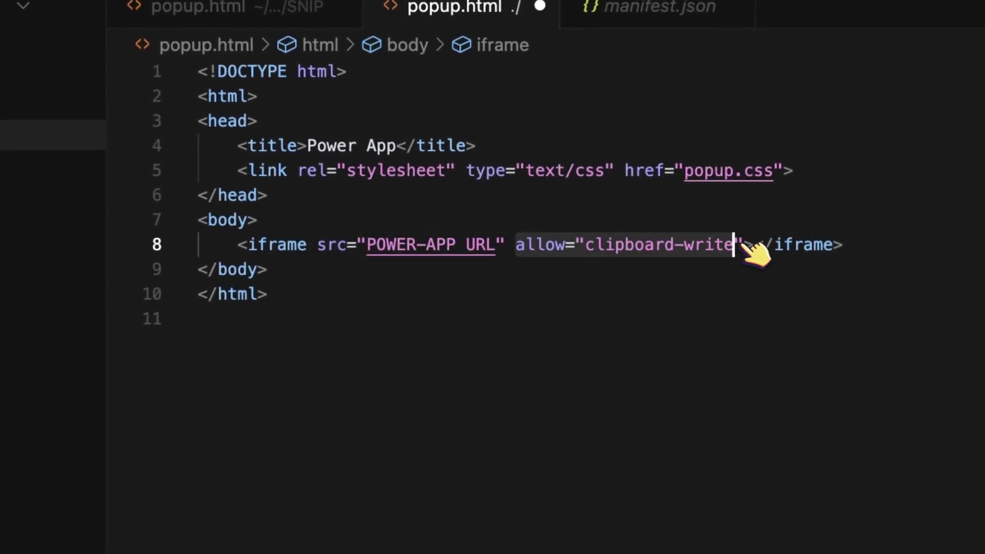
{"action": "left_click", "coordinate": [539, 277]}
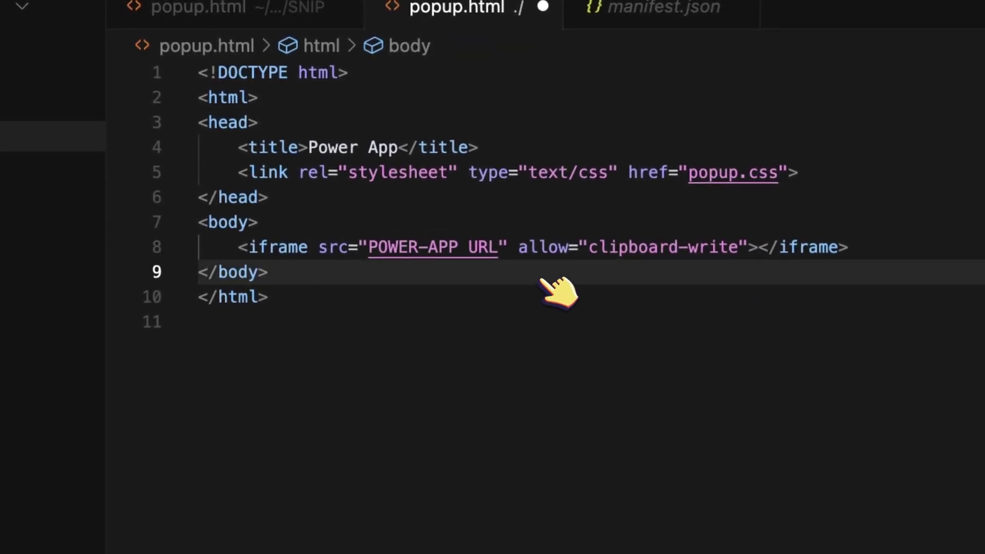
{"action": "left_click", "coordinate": [61, 153]}
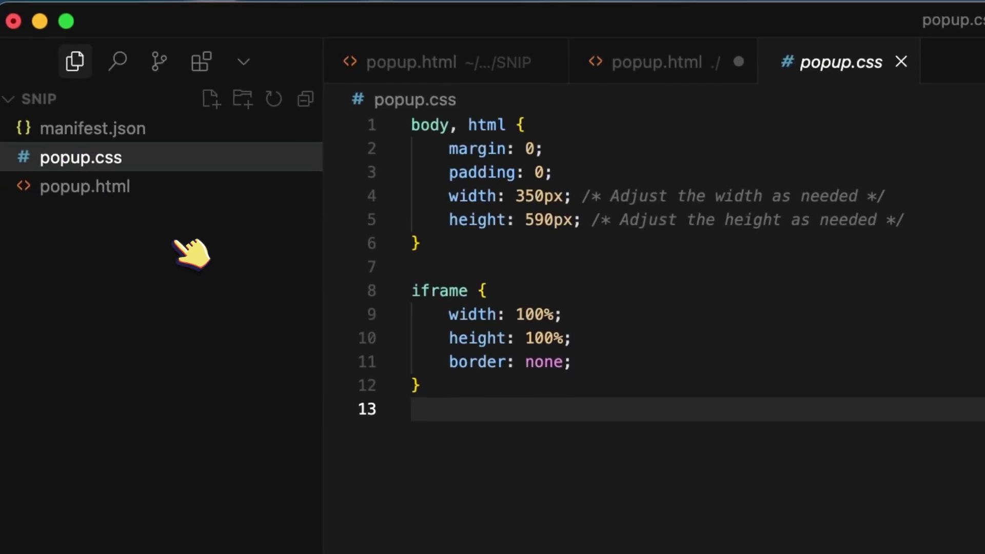
{"action": "left_click", "coordinate": [508, 364]}
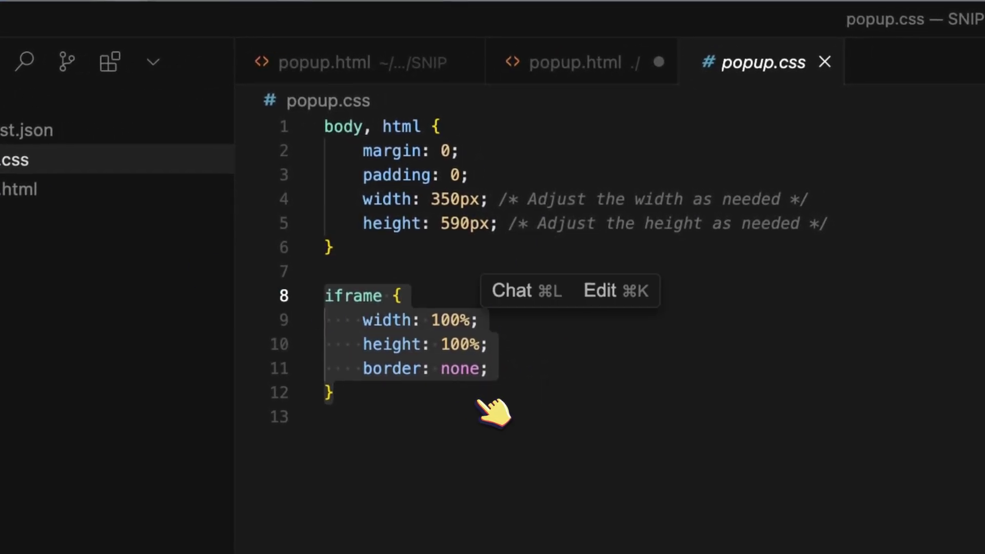
{"action": "left_click", "coordinate": [479, 401]}
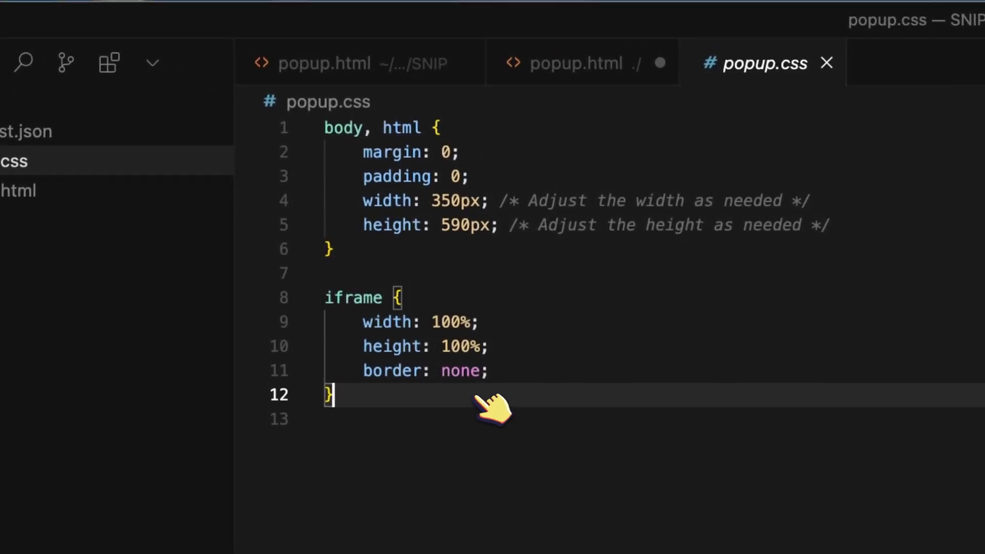
{"action": "left_click_drag", "start_coordinate": [505, 226], "coordinate": [376, 176]}
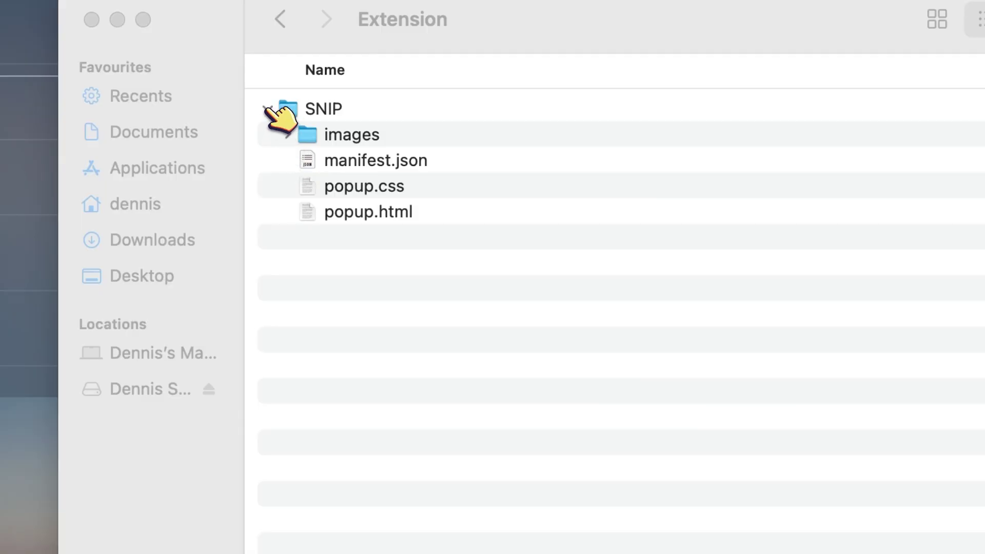
Collapse the SNIP folder, switch to the browser, go to chrome://extensions and turn on developer mode
{"action": "left_click", "coordinate": [268, 109]}
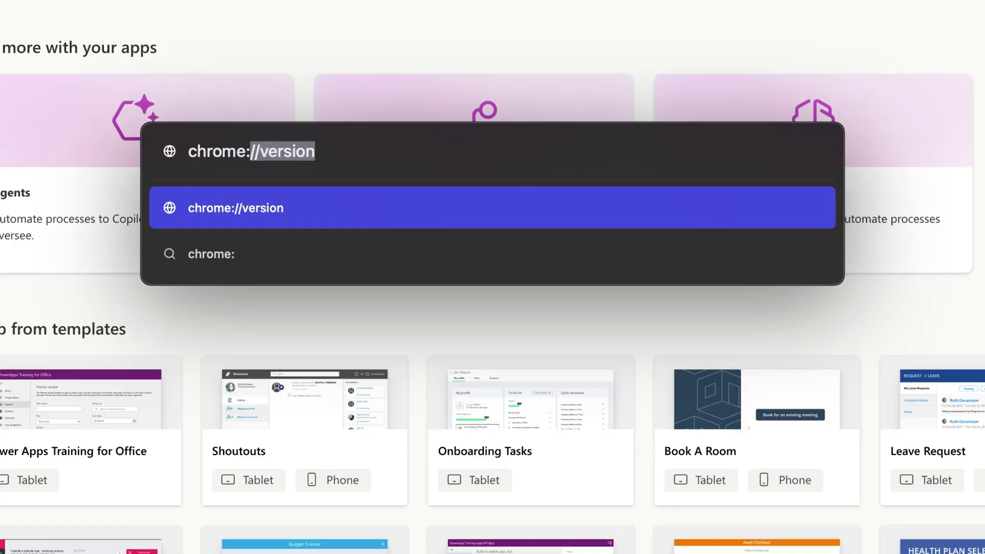
{"action": "type", "text": "//extensions"}
{"action": "key", "text": "Return"}
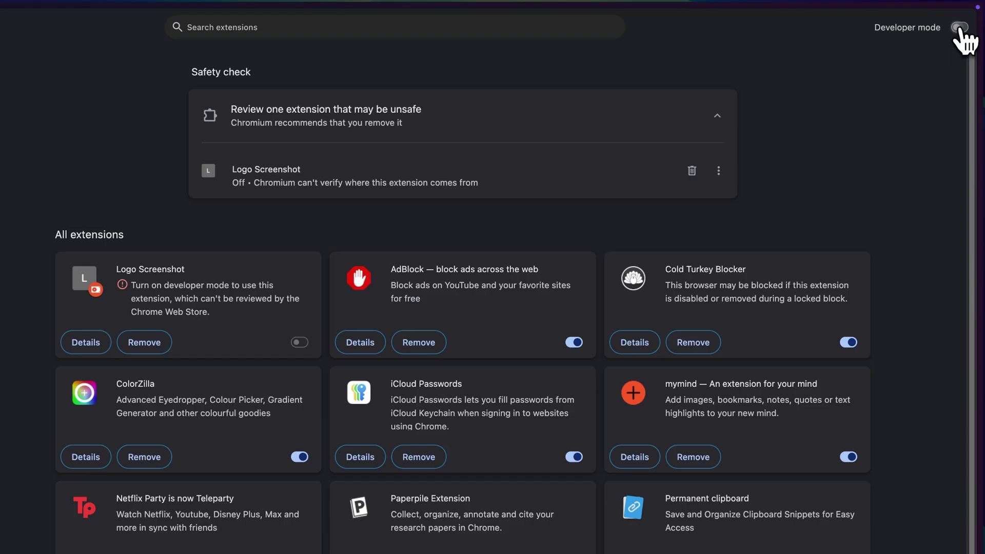
{"action": "left_click", "coordinate": [960, 28]}
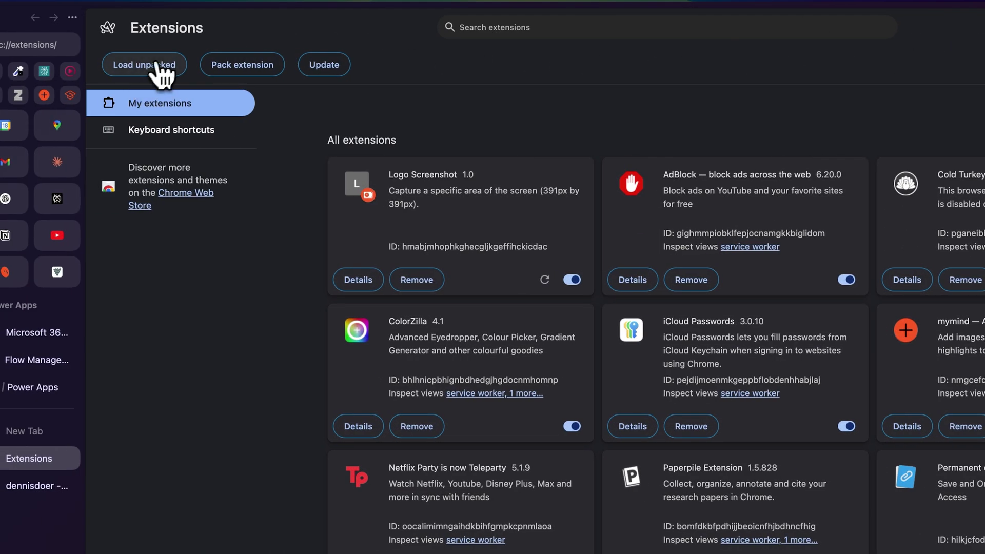
Load the SNIP folder as an unpacked extension and open it from the browser's extension list
{"action": "left_click", "coordinate": [146, 66]}
{"action": "left_click", "coordinate": [369, 168]}
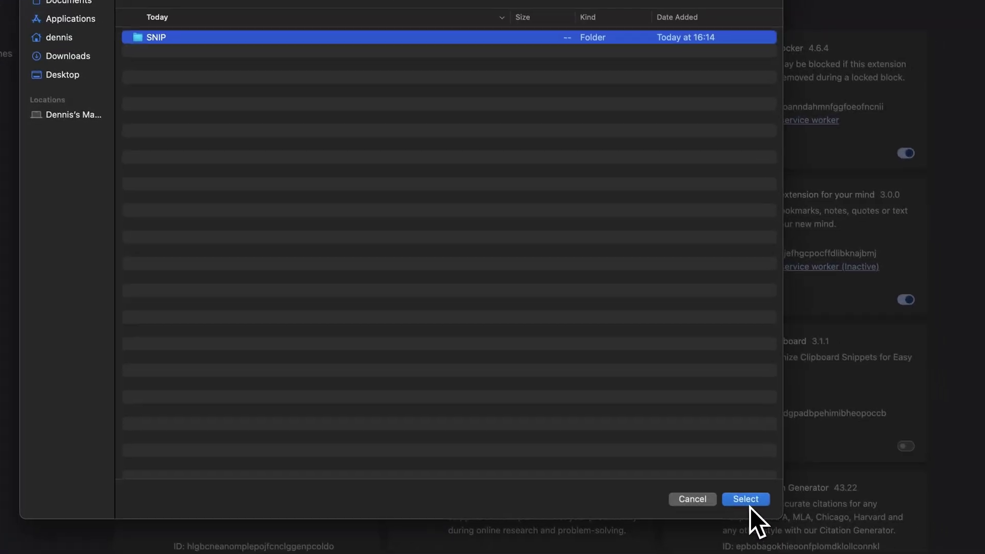
{"action": "left_click", "coordinate": [750, 503]}
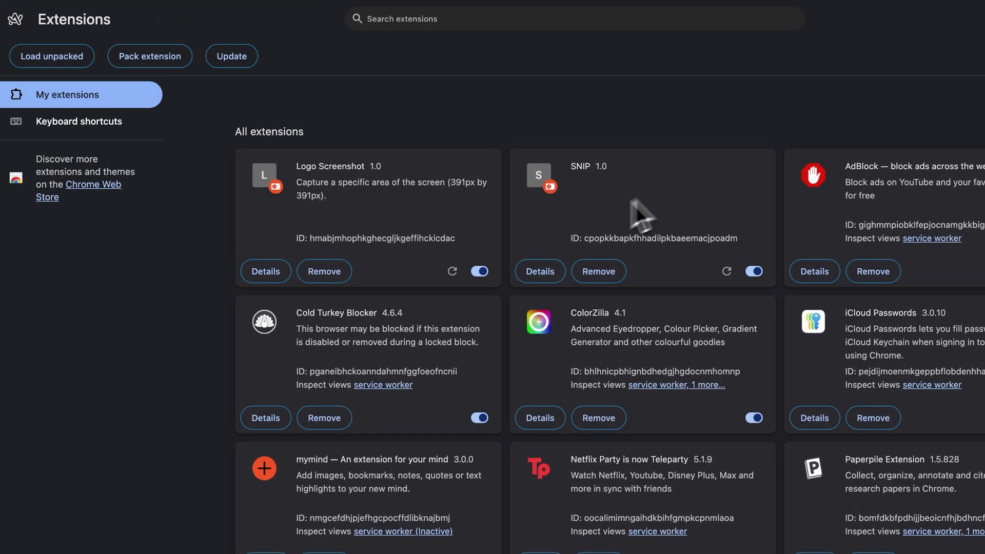
{"action": "left_click", "coordinate": [93, 45]}
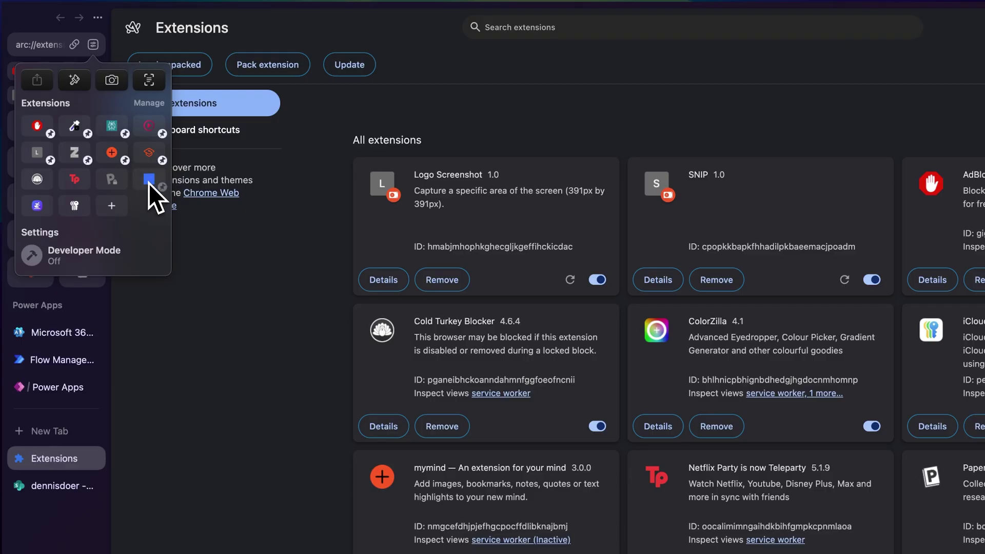
{"action": "left_click", "coordinate": [149, 184]}
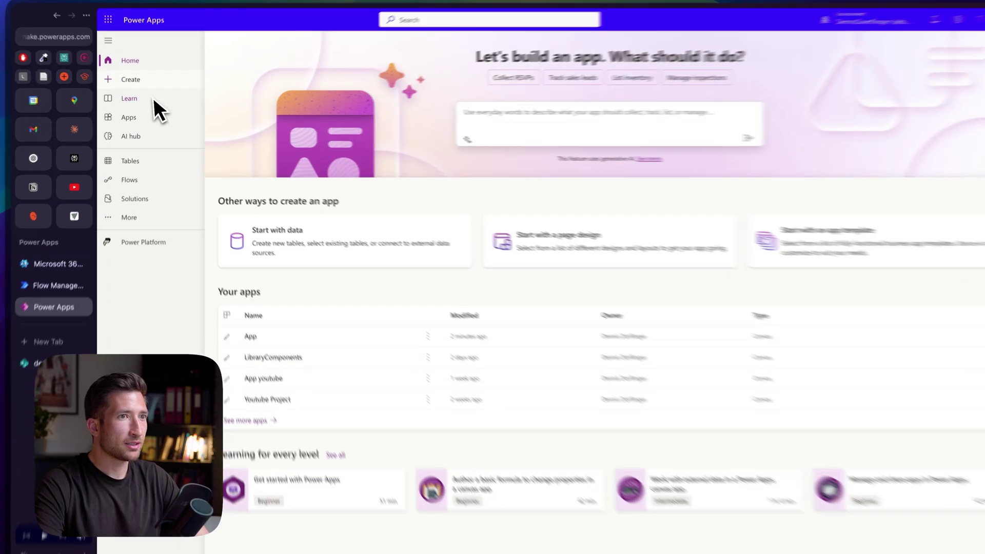
Create a blank canvas app in Power Apps with the Responsive size and delete ScreenContainer1 from Screen1
{"action": "left_click", "coordinate": [136, 80]}
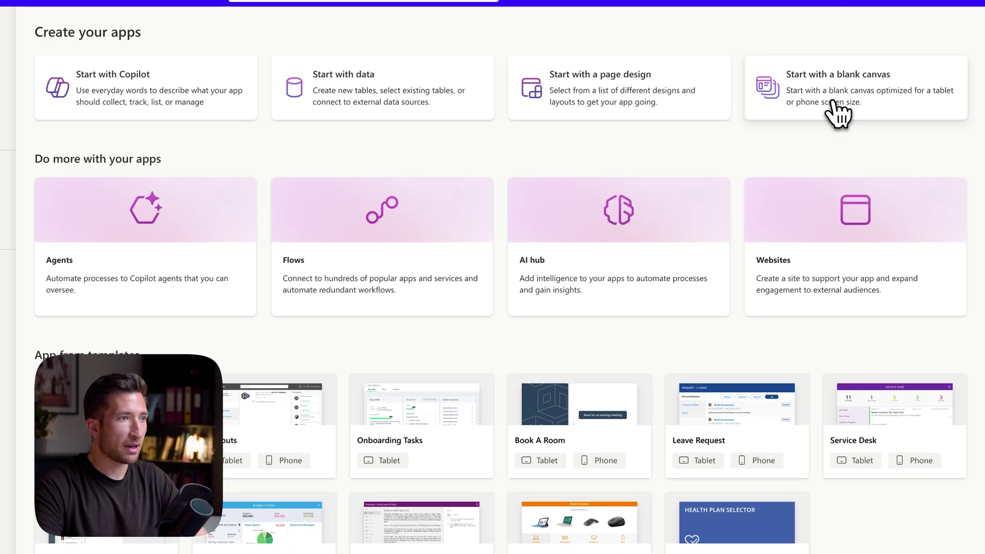
{"action": "left_click", "coordinate": [978, 111]}
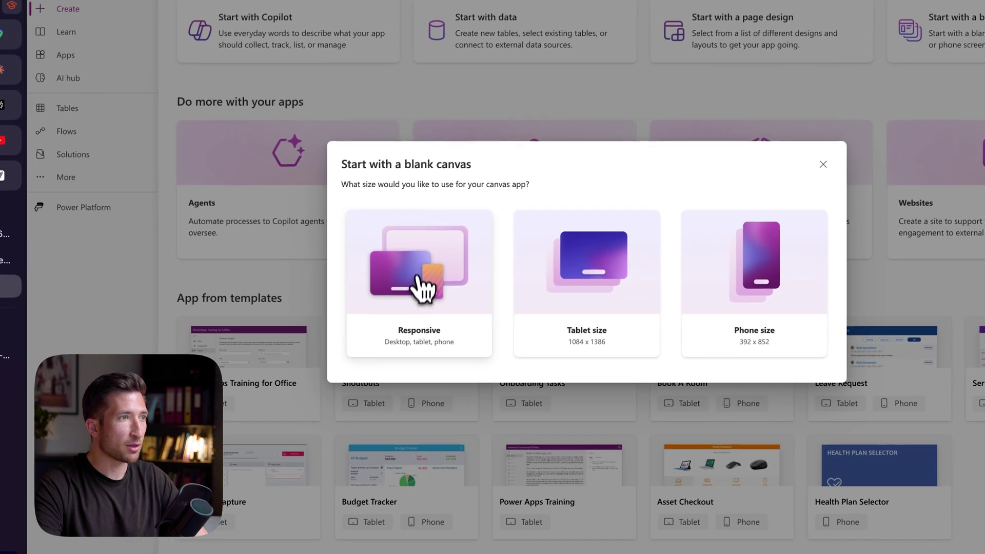
{"action": "left_click", "coordinate": [370, 300]}
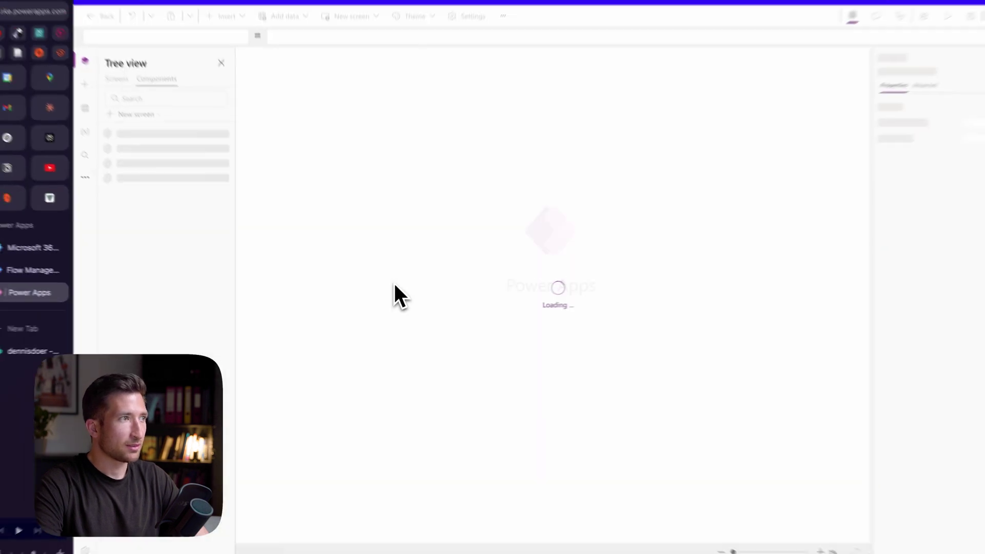
{"action": "left_click", "coordinate": [642, 343]}
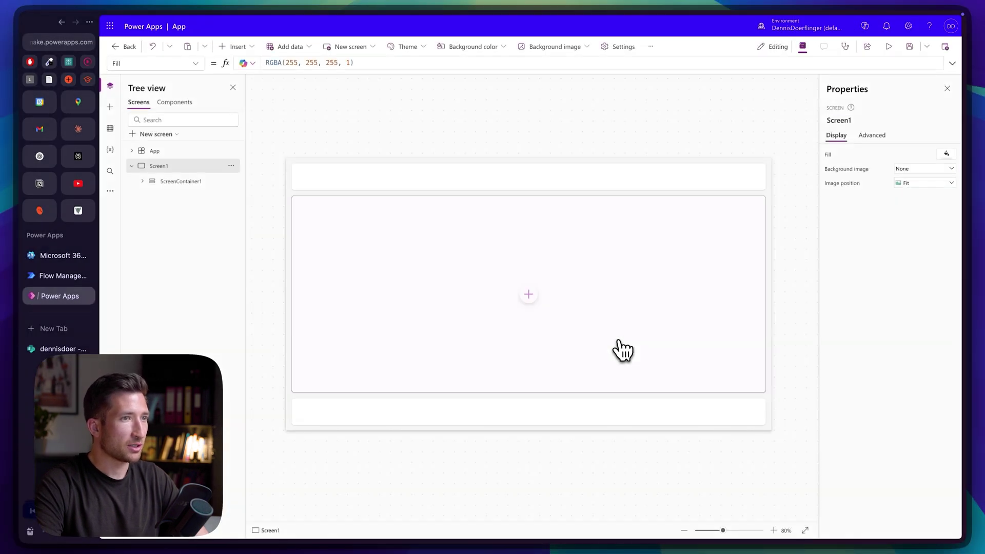
{"action": "left_click", "coordinate": [184, 182]}
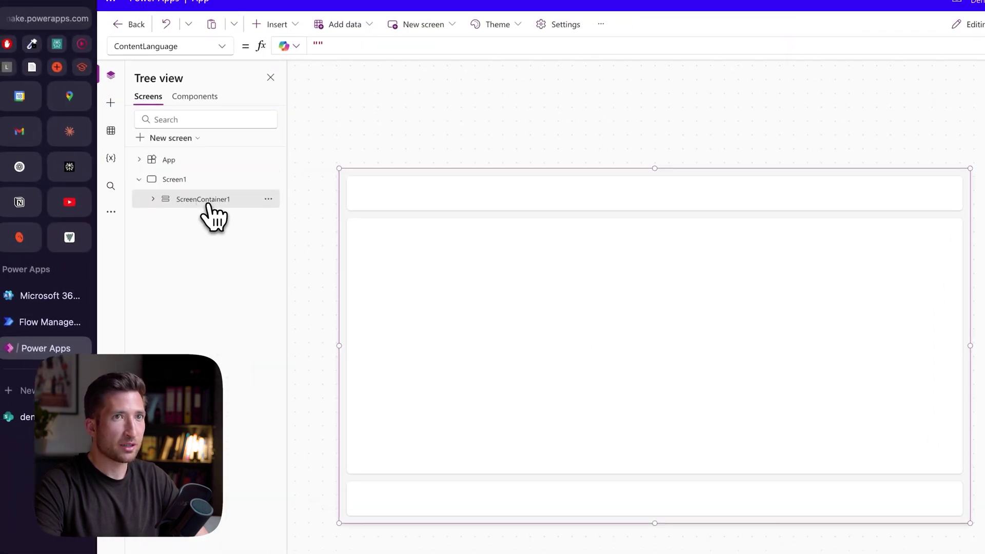
{"action": "key", "text": "Delete"}
Preview the app as a phone with a custom size of 350 × 590 and close the preview
{"action": "left_click", "coordinate": [872, 57]}
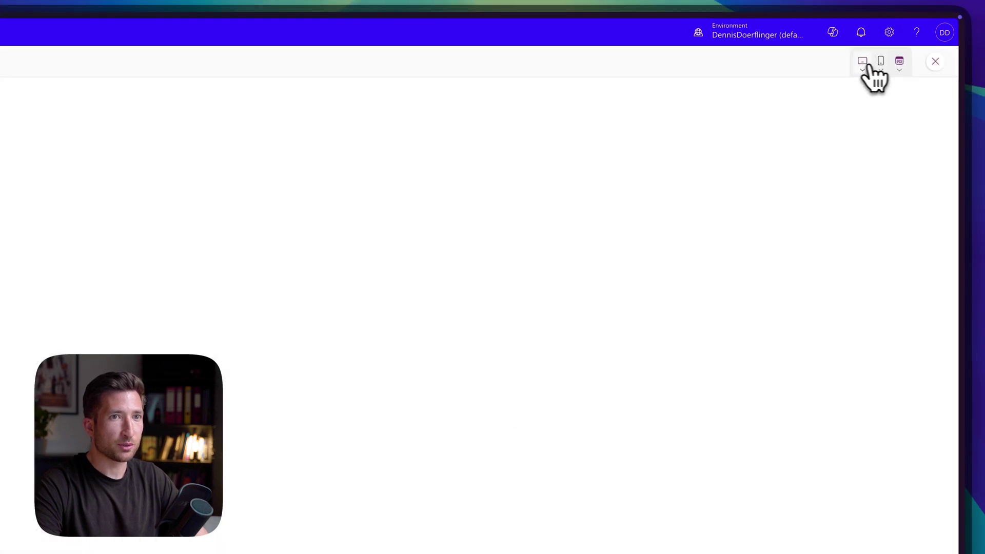
{"action": "left_click", "coordinate": [883, 64]}
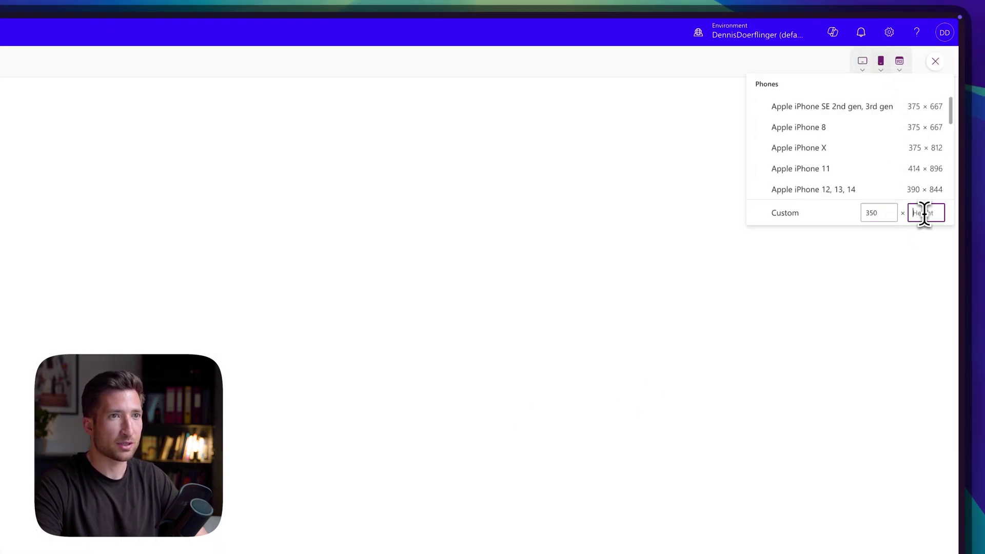
{"action": "type", "text": "0"}
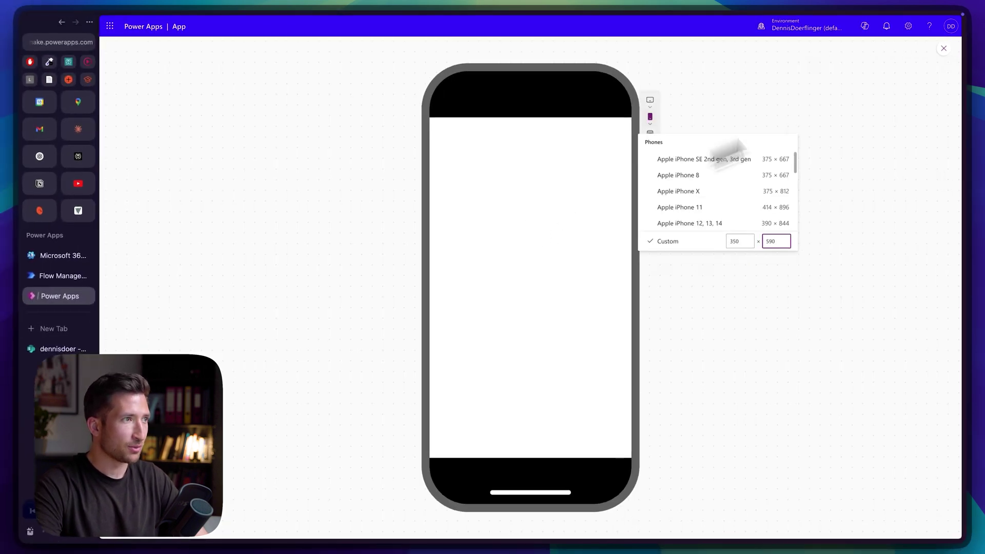
{"action": "left_click", "coordinate": [944, 48]}
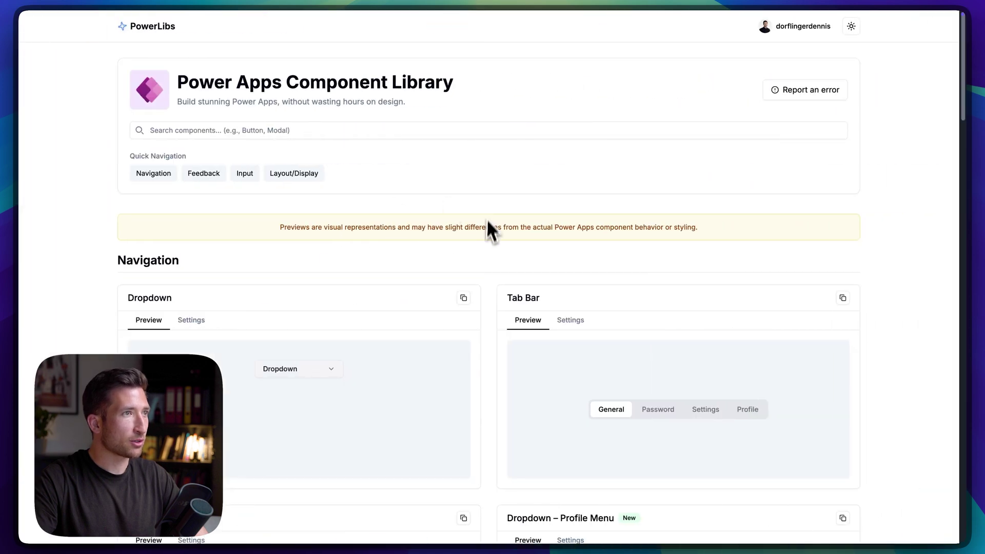
Copy the Input component from the PowerLibs component library and paste it into Screen1 of the Power Apps canvas app
{"action": "scroll", "coordinate": [520, 232], "scroll_direction": "down", "scroll_amount": 10}
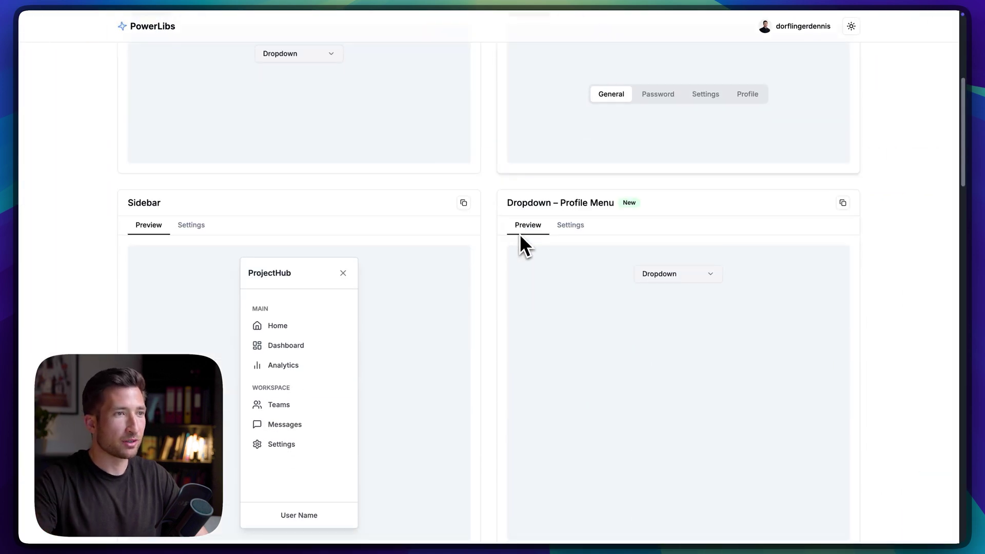
{"action": "scroll", "coordinate": [522, 245], "scroll_direction": "down", "scroll_amount": 15}
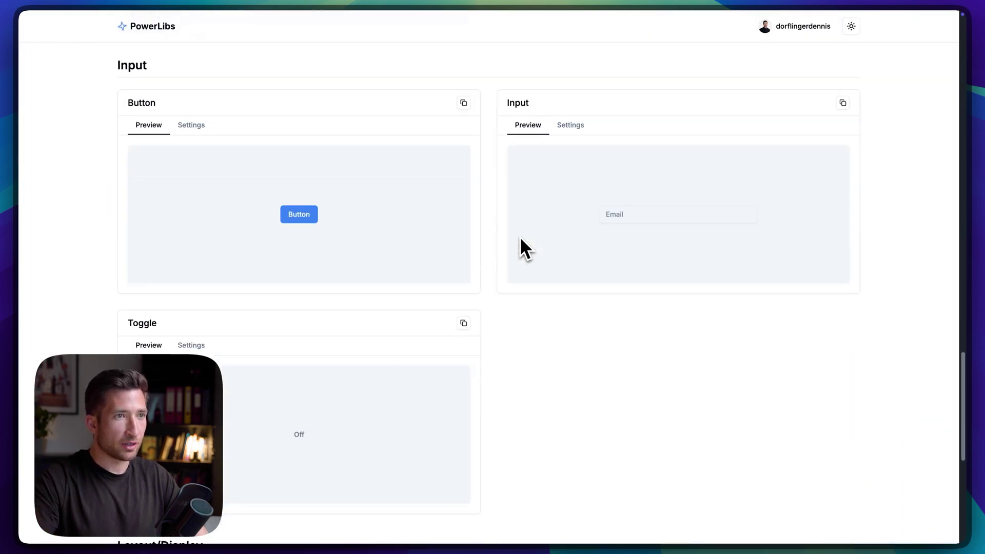
{"action": "left_click", "coordinate": [622, 213]}
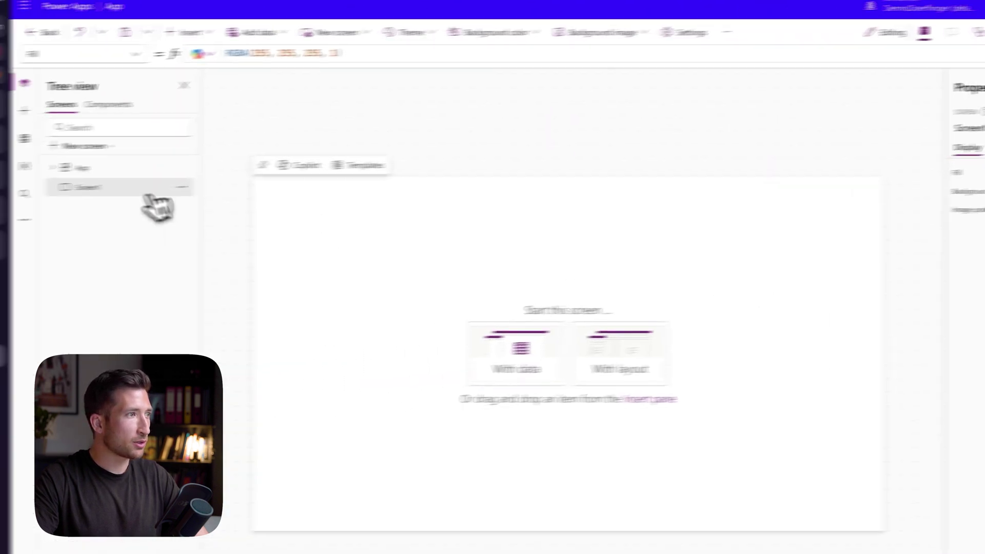
{"action": "left_click", "coordinate": [242, 182]}
{"action": "mouse_move", "coordinate": [247, 199]}
{"action": "left_click", "coordinate": [313, 220]}
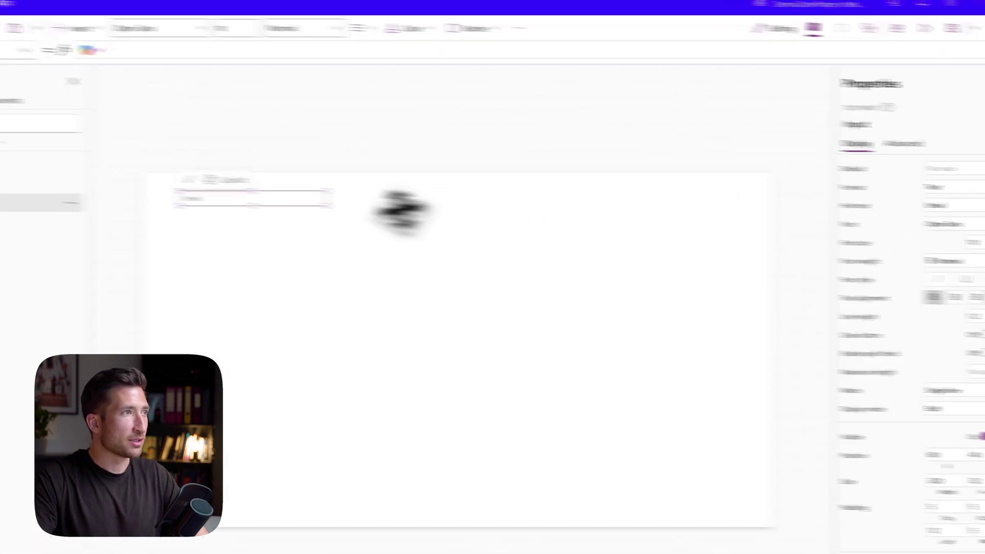
Set the Width property of the email input to Parent.Width * 90%
{"action": "left_click", "coordinate": [25, 50]}
{"action": "scroll", "coordinate": [16, 205], "scroll_direction": "down", "scroll_amount": 10}
{"action": "left_click", "coordinate": [11, 534]}
{"action": "double_click", "coordinate": [147, 50]}
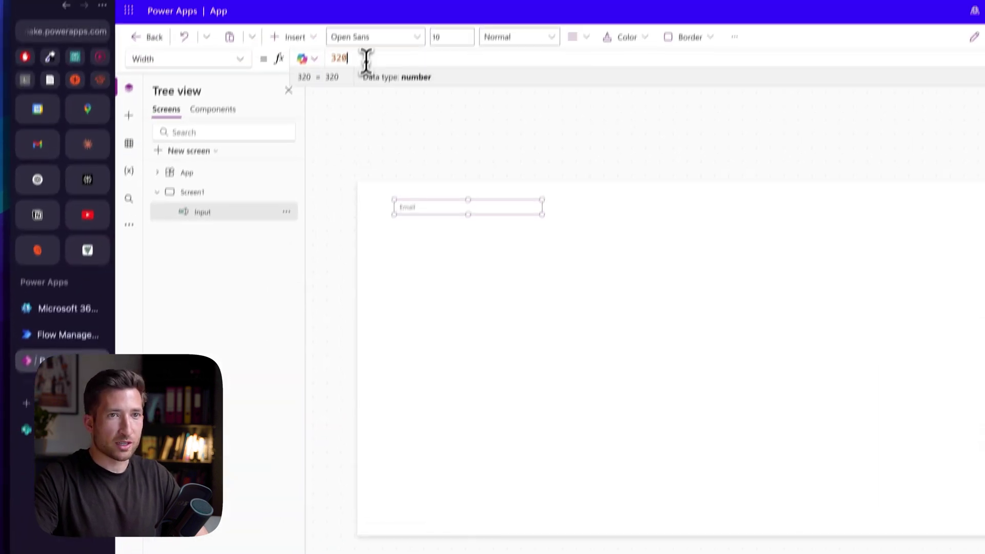
{"action": "type", "text": "P"}
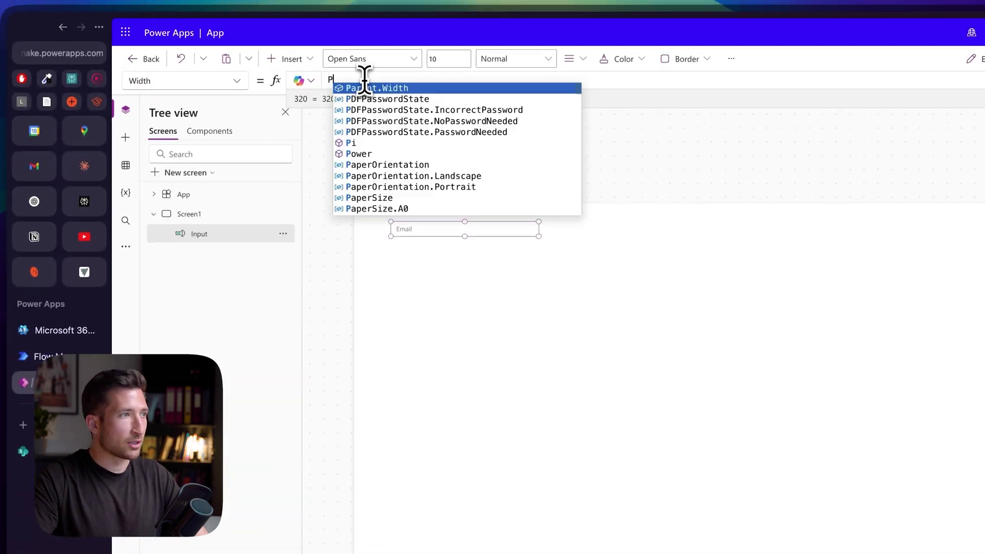
{"action": "key", "text": "Tab"}
{"action": "type", "text": "* 90"}
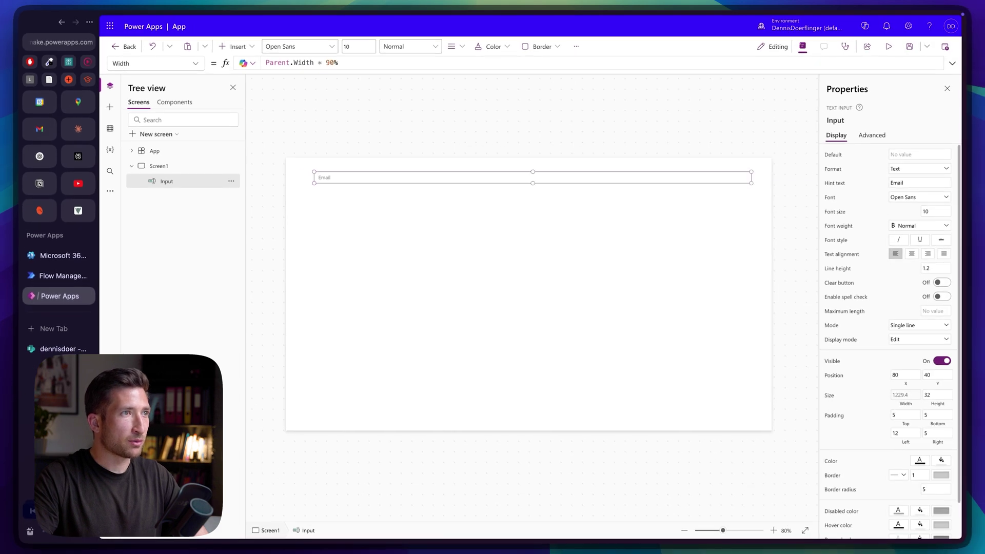
Center the input horizontally by setting its X property to Parent.Width/2 - Self.Width/2
{"action": "left_click", "coordinate": [196, 63]}
{"action": "scroll", "coordinate": [154, 308], "scroll_direction": "down", "scroll_amount": 2}
{"action": "left_click", "coordinate": [128, 451]}
{"action": "key", "text": "Return"}
{"action": "type", "text": "Pare"}
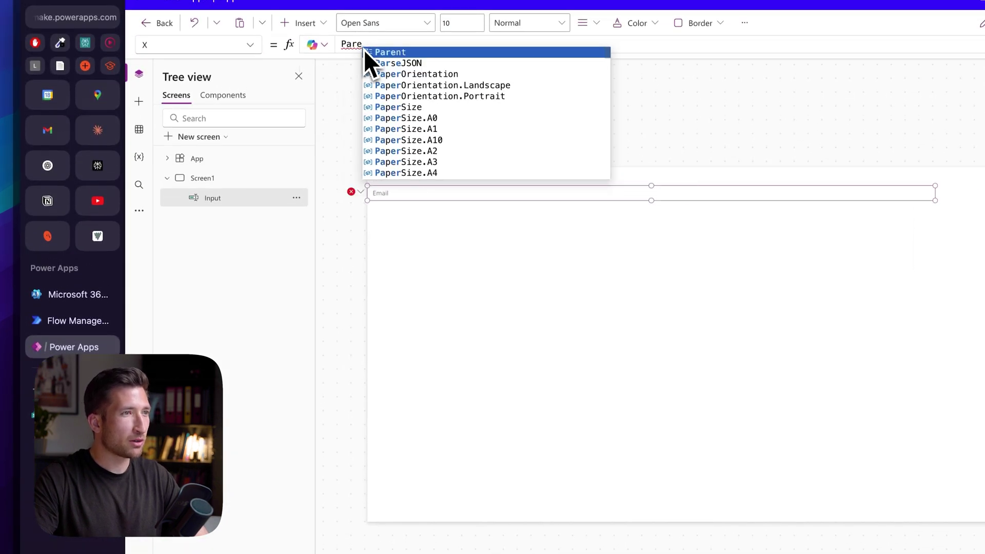
{"action": "type", "text": "nt.Width/2 "}
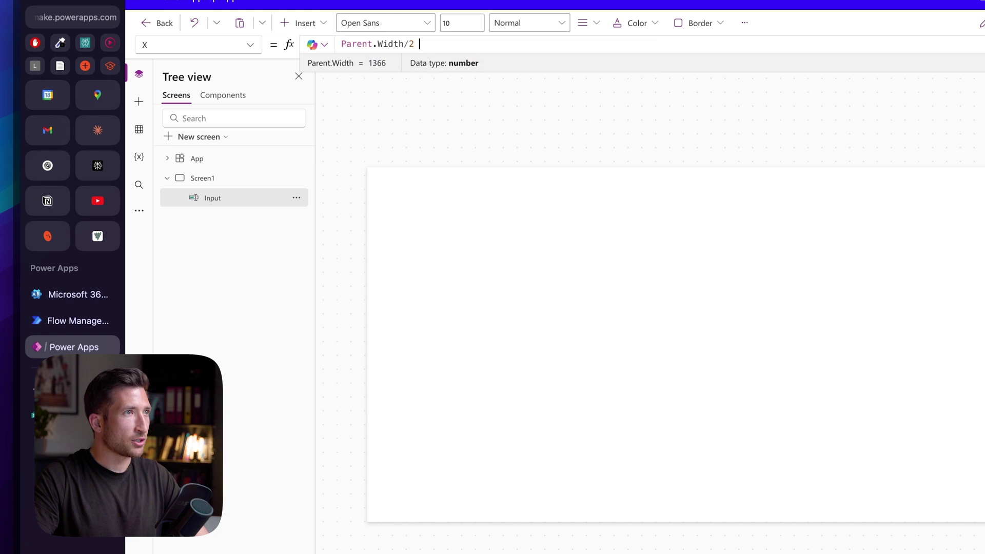
{"action": "type", "text": "- Self.Width/2"}
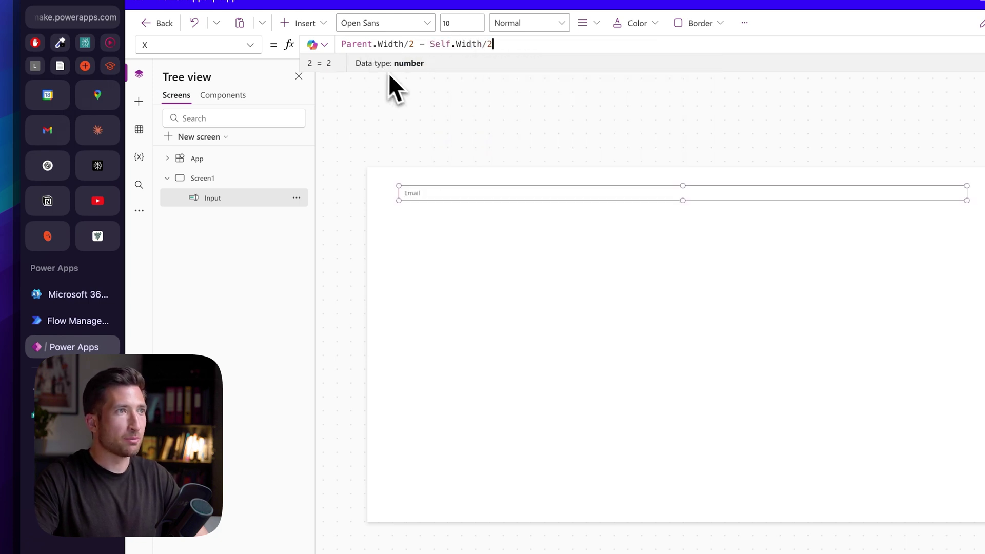
Set the input's Y property to 20 and change its hint text to "Search..."
{"action": "left_click", "coordinate": [250, 45]}
{"action": "scroll", "coordinate": [241, 179], "scroll_direction": "down", "scroll_amount": 1}
{"action": "left_click", "coordinate": [216, 516]}
{"action": "double_click", "coordinate": [399, 45]}
{"action": "type", "text": "10"}
{"action": "type", "text": "20"}
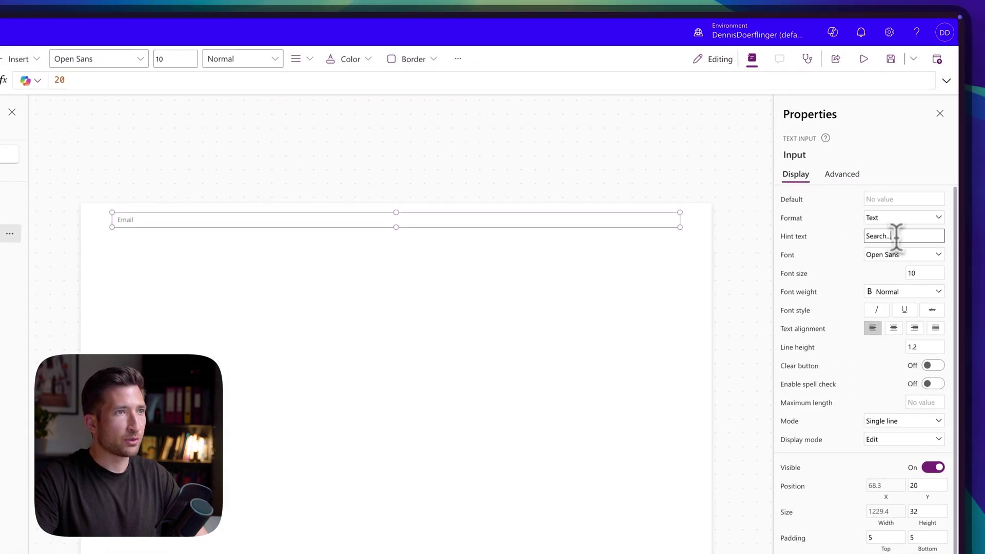
Preview the search field in the phone-sized app and return to editing
{"action": "left_click", "coordinate": [864, 58]}
{"action": "left_click", "coordinate": [469, 145]}
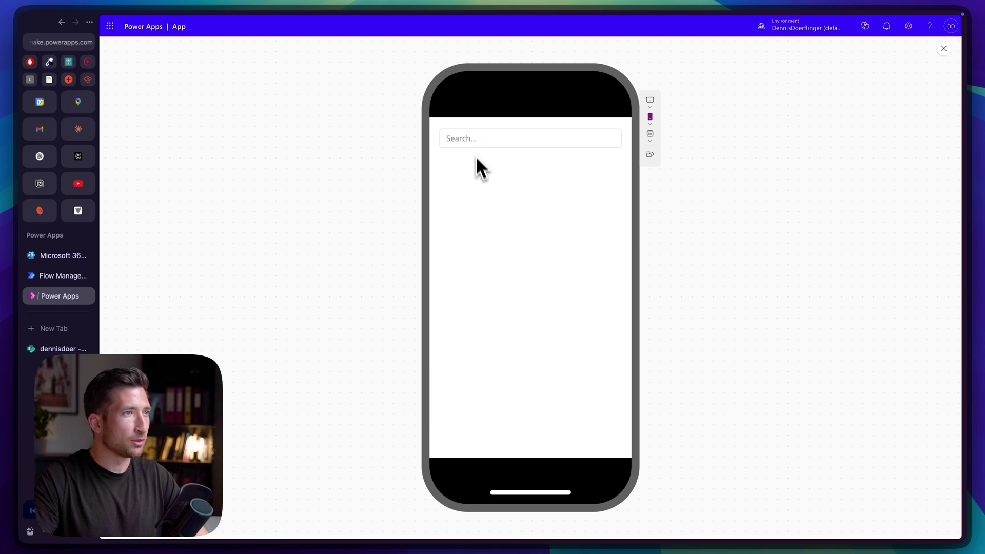
{"action": "left_click", "coordinate": [945, 49]}
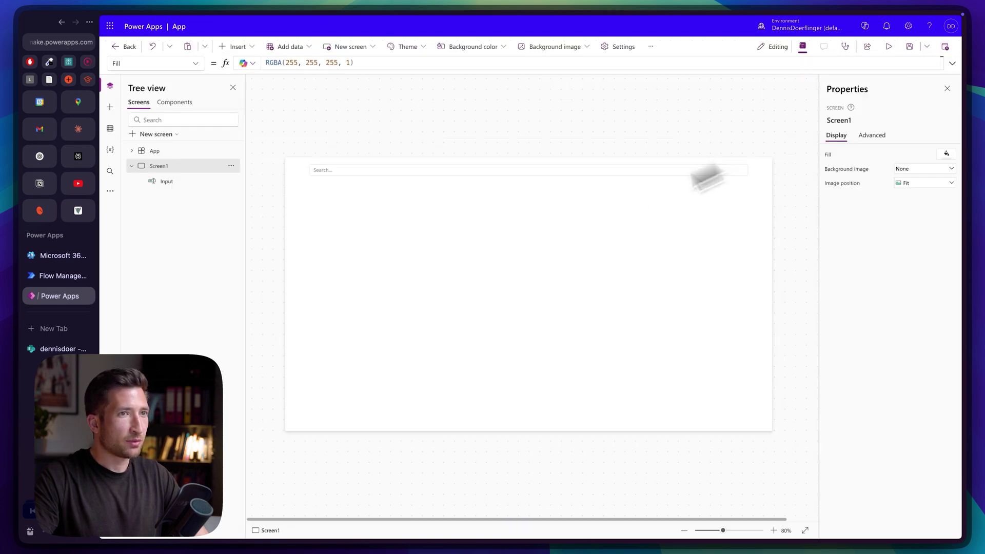
Switch to PowerLibs and rename the Tab Bar component's four tabs to All, Prompt, Code and Notes
{"action": "left_click", "coordinate": [169, 182]}
{"action": "left_click", "coordinate": [329, 242]}
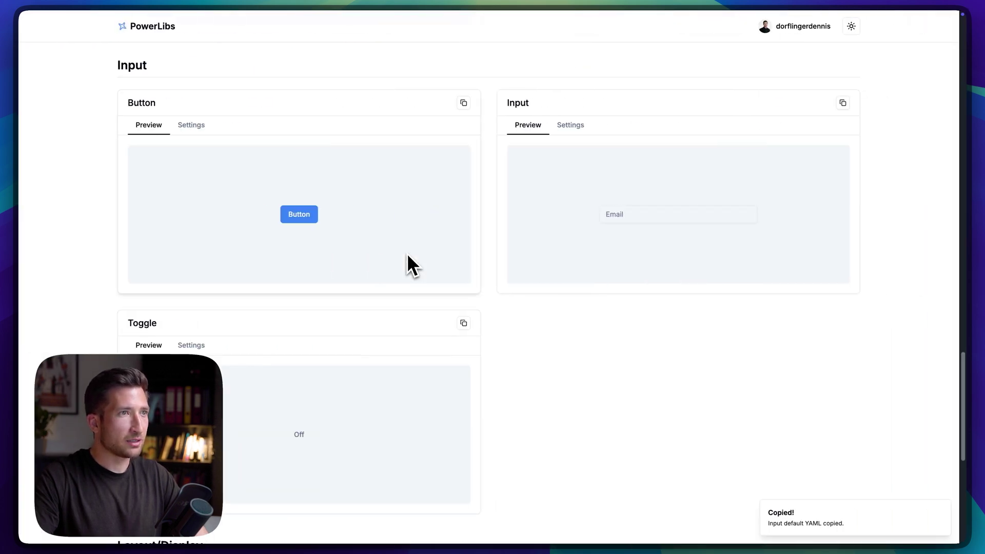
{"action": "scroll", "coordinate": [413, 265], "scroll_direction": "down", "scroll_amount": 10}
{"action": "scroll", "coordinate": [506, 308], "scroll_direction": "up", "scroll_amount": 3}
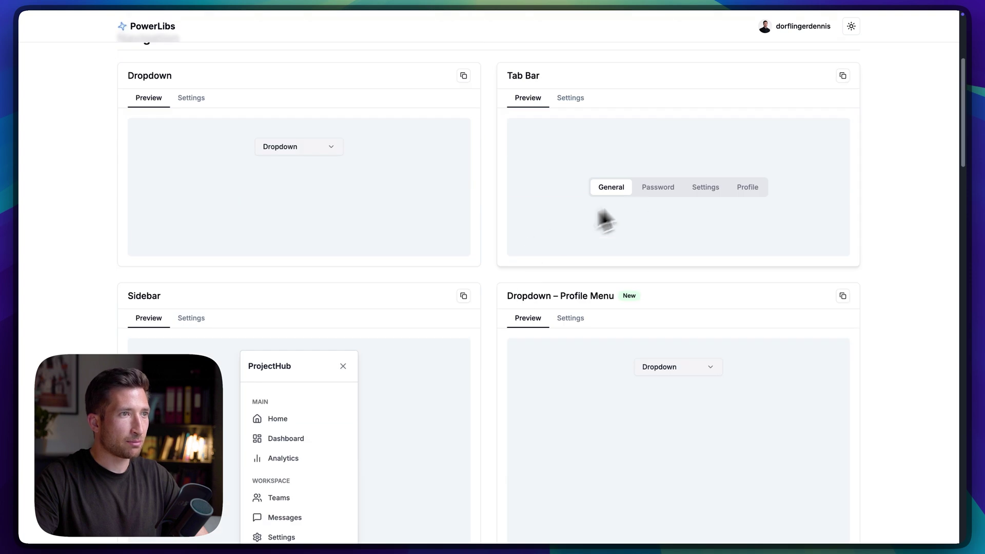
{"action": "left_click", "coordinate": [483, 114]}
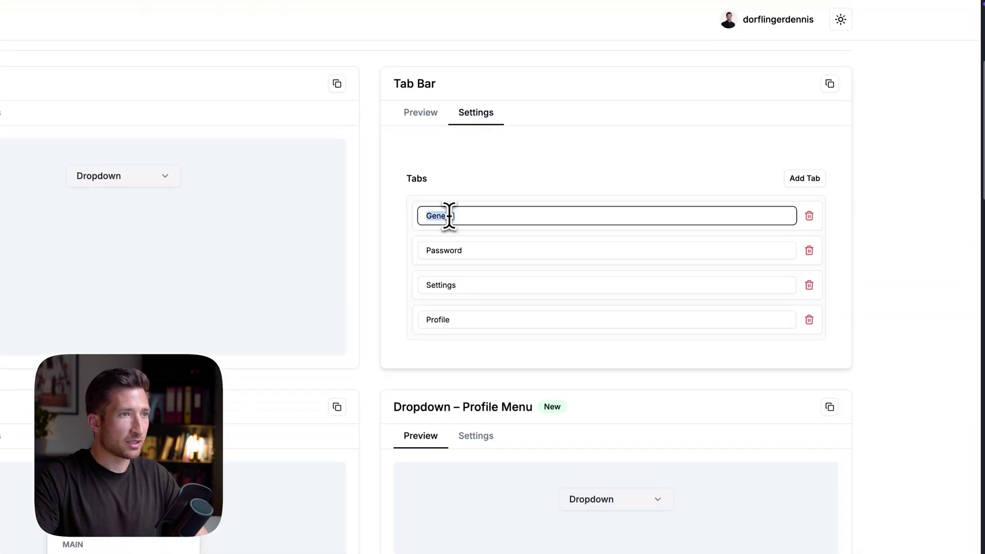
{"action": "type", "text": "All"}
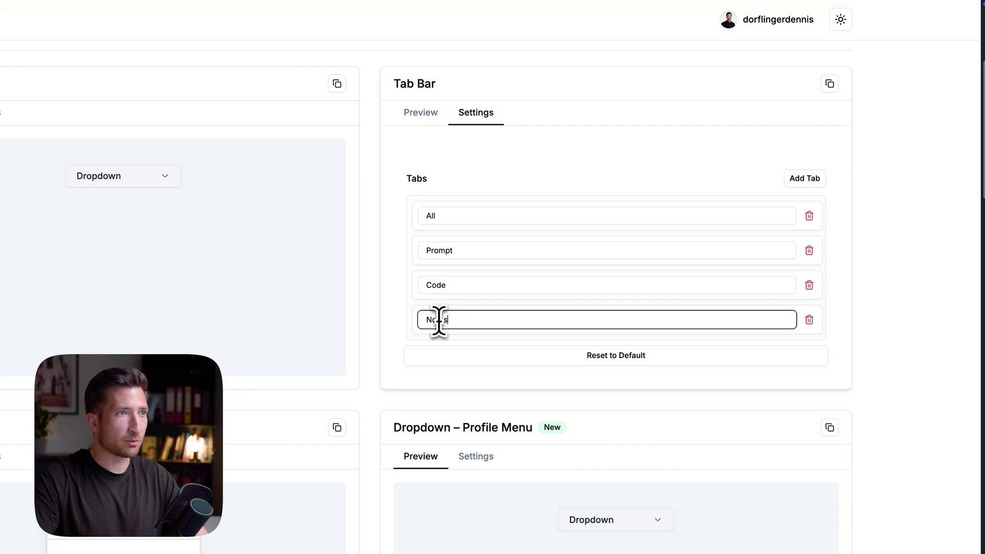
Copy the configured Tab Bar from PowerLibs and paste its code into Screen1 in Power Apps
{"action": "left_click", "coordinate": [431, 116]}
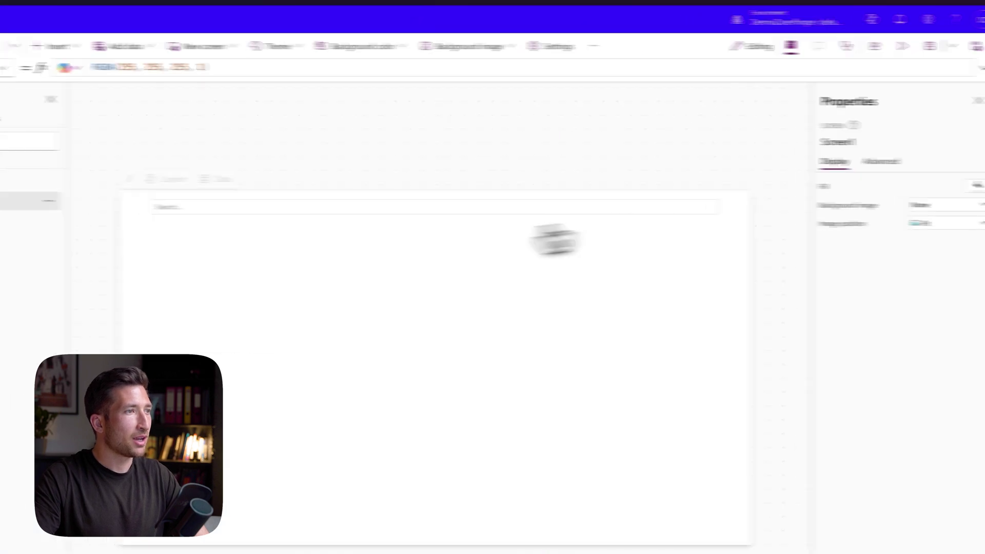
{"action": "right_click", "coordinate": [201, 208]}
{"action": "mouse_move", "coordinate": [235, 220]}
{"action": "left_click", "coordinate": [335, 238]}
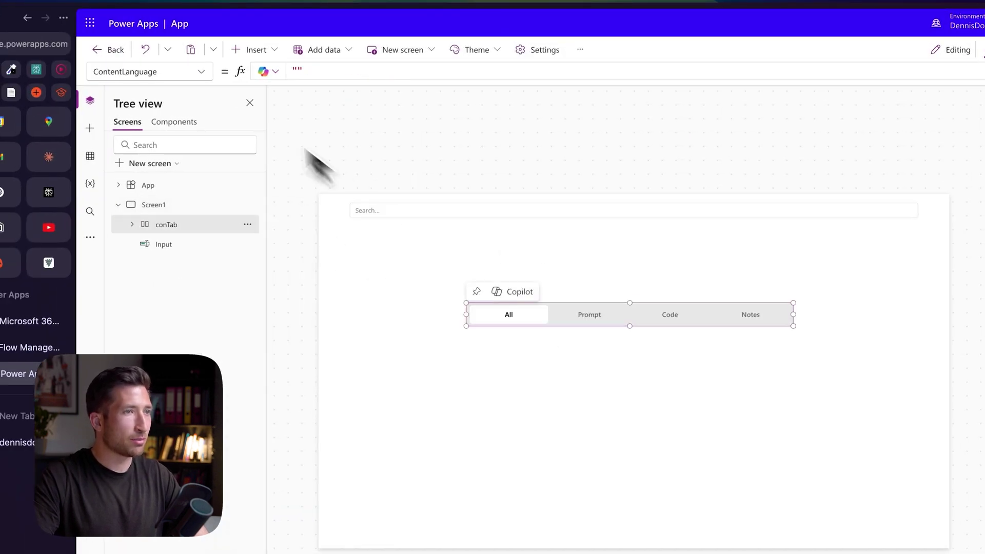
Set the Height property of the conTab container to 40
{"action": "left_click", "coordinate": [201, 71]}
{"action": "left_click", "coordinate": [180, 230]}
{"action": "double_click", "coordinate": [314, 72]}
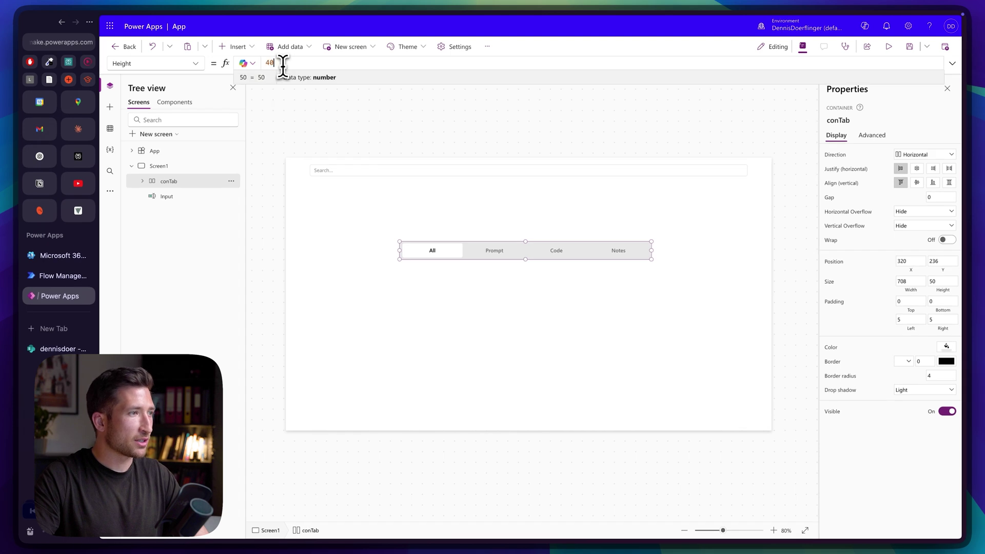
Place conTab beneath the search field by setting its Y property to Input.Y + Input.Height + 20
{"action": "left_click", "coordinate": [196, 64]}
{"action": "scroll", "coordinate": [153, 267], "scroll_direction": "down", "scroll_amount": 1}
{"action": "left_click", "coordinate": [154, 490]}
{"action": "double_click", "coordinate": [296, 64]}
{"action": "type", "text": "In"}
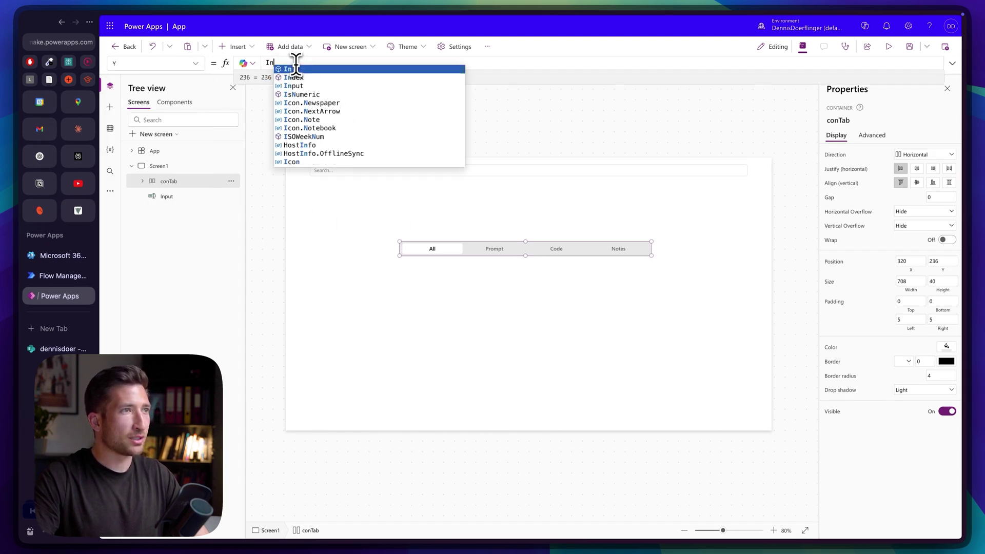
{"action": "type", "text": "put.Y + Input.Height + 20"}
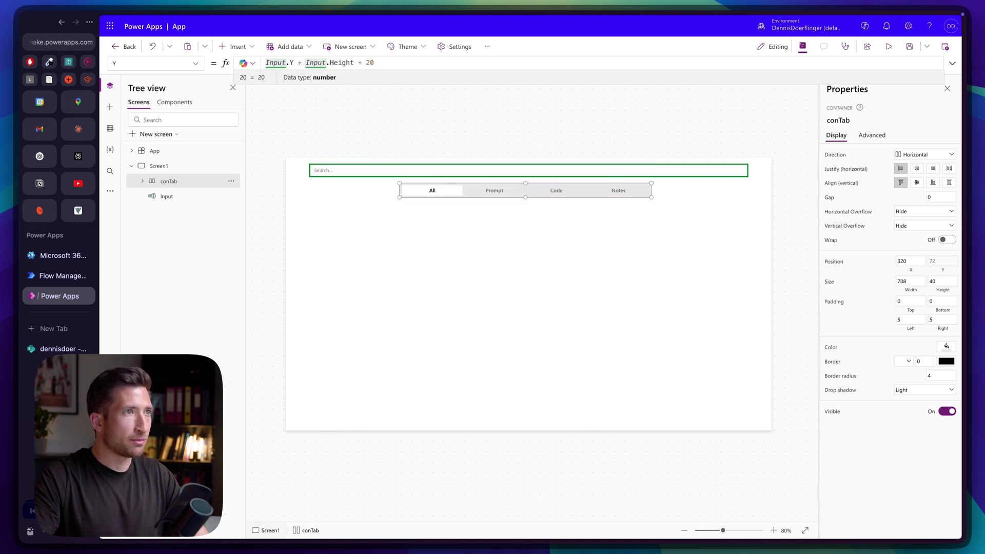
Copy the search input's X formula, Parent.Width/2 - Self.Width/2, into conTab's X property to center the tab bar
{"action": "left_click", "coordinate": [175, 196]}
{"action": "left_click", "coordinate": [186, 63]}
{"action": "left_click", "coordinate": [123, 451]}
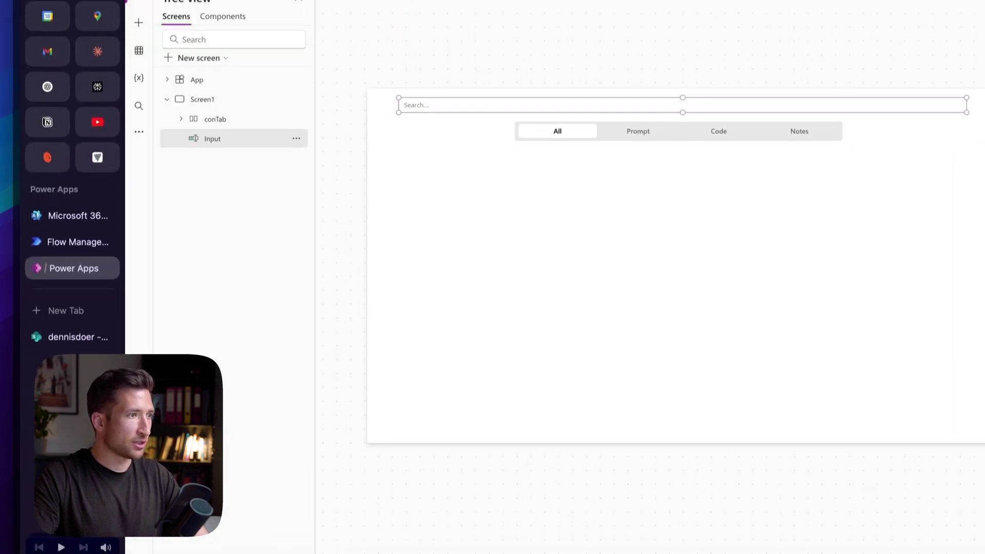
{"action": "triple_click", "coordinate": [507, 68]}
{"action": "left_click", "coordinate": [205, 221]}
{"action": "left_click", "coordinate": [229, 68]}
{"action": "left_click", "coordinate": [135, 552]}
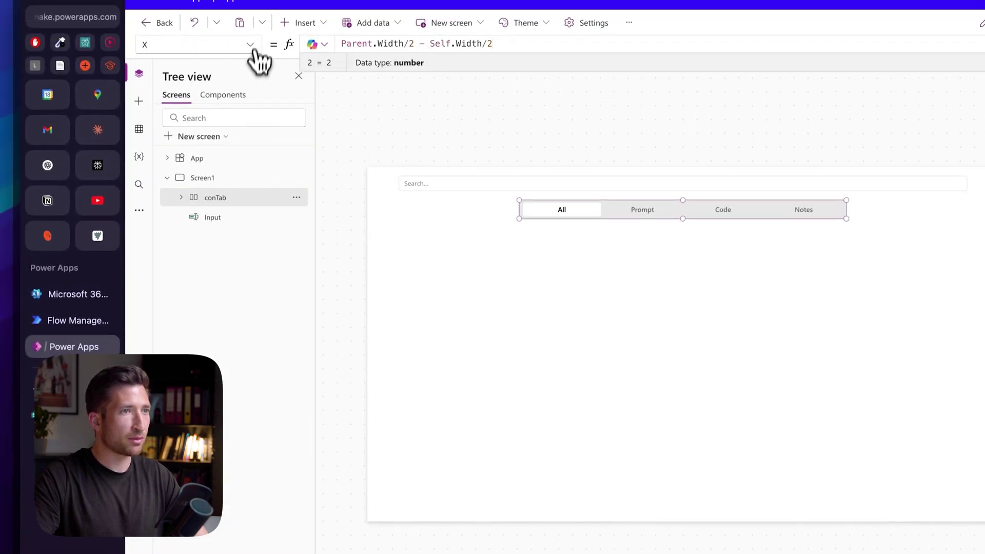
Set conTab's Width property to Parent.Width * 90%
{"action": "left_click", "coordinate": [250, 45]}
{"action": "left_click", "coordinate": [233, 481]}
{"action": "triple_click", "coordinate": [383, 44]}
{"action": "type", "text": "Parent.Width * 90"}
{"action": "type", "text": "%"}
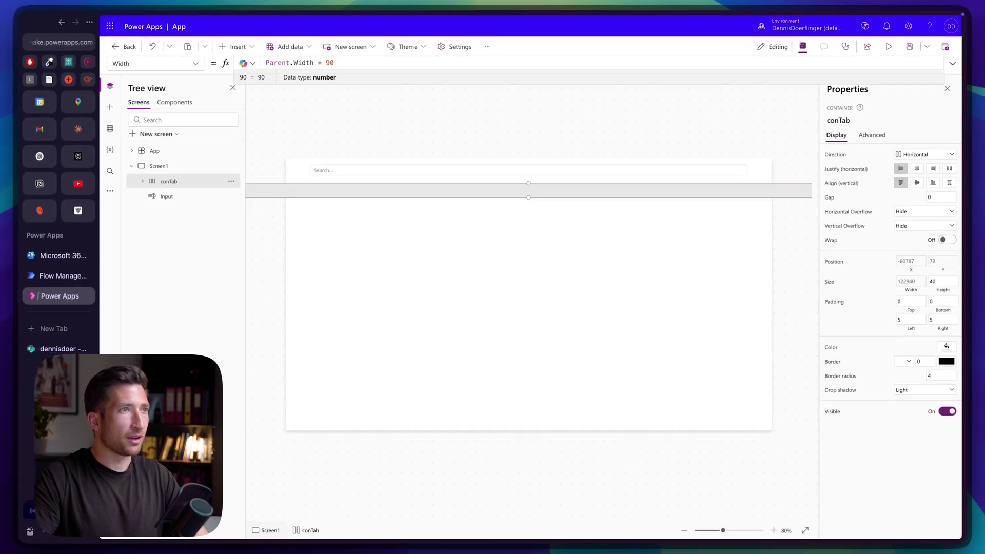
Test switching to the Prompt tab, preview the tab bar in the phone-sized app and return to editing
{"action": "left_click", "coordinate": [480, 191]}
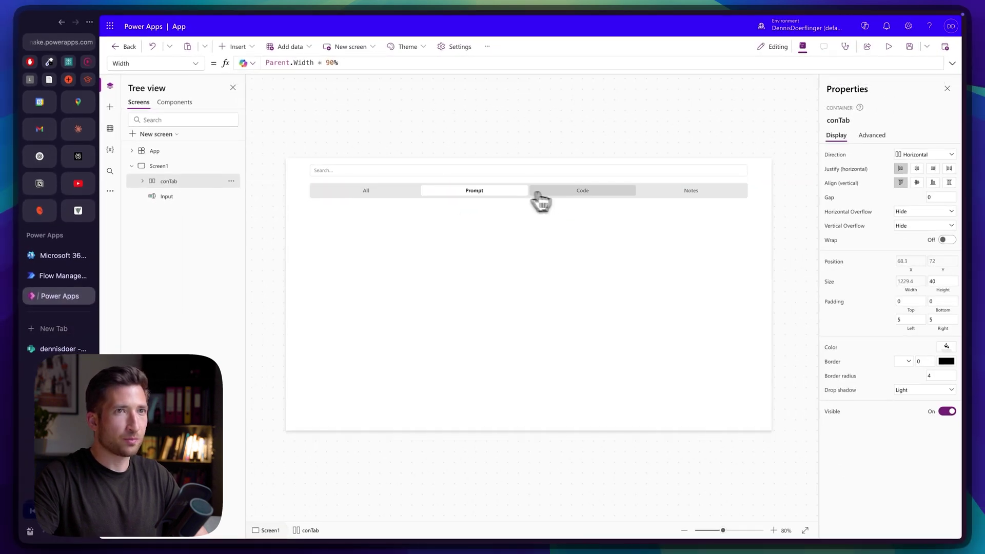
{"action": "left_click", "coordinate": [889, 46]}
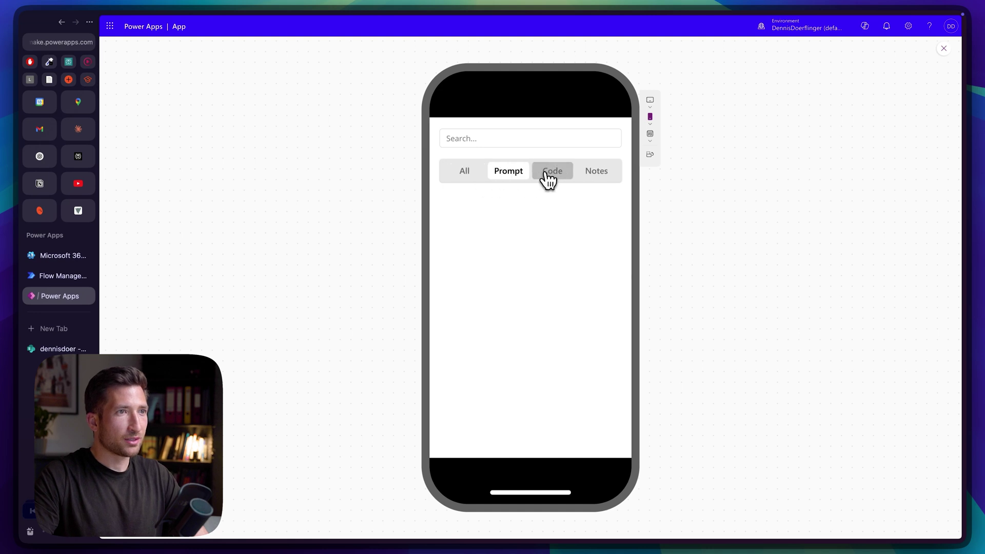
{"action": "left_click", "coordinate": [944, 49]}
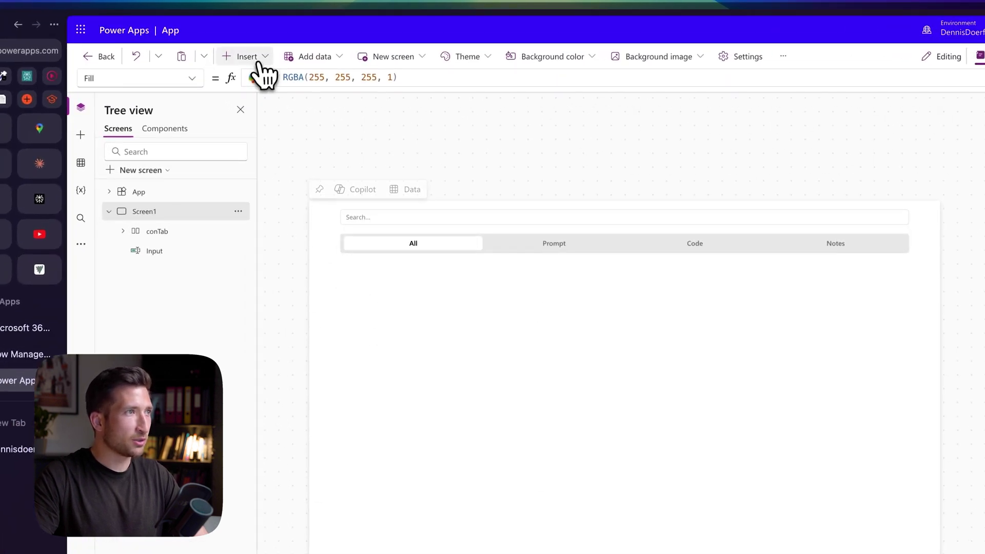
Insert a blank flexible height gallery on Screen1 and move it below the tab bar
{"action": "left_click", "coordinate": [262, 59]}
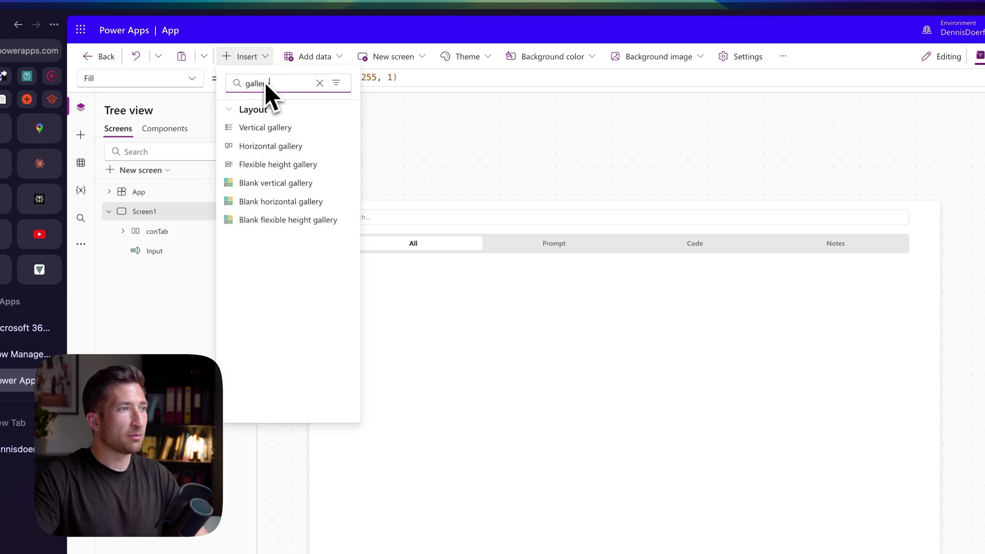
{"action": "left_click", "coordinate": [274, 222]}
{"action": "left_click_drag", "start_coordinate": [630, 313], "coordinate": [644, 355]}
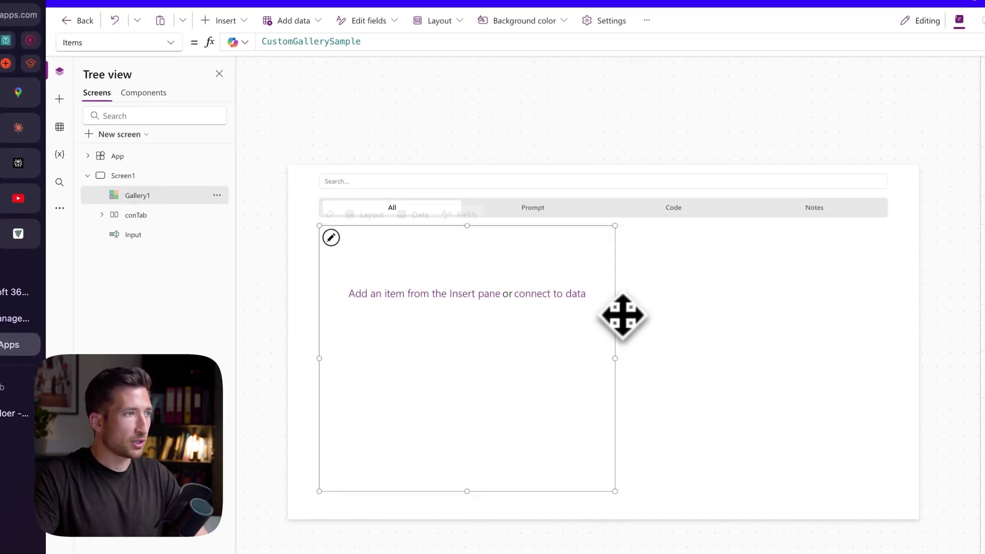
Center the gallery horizontally, set its Y to conTab.Y + conTab.Height + 20 and its Width to Parent.Width * 90%
{"action": "left_click", "coordinate": [189, 78]}
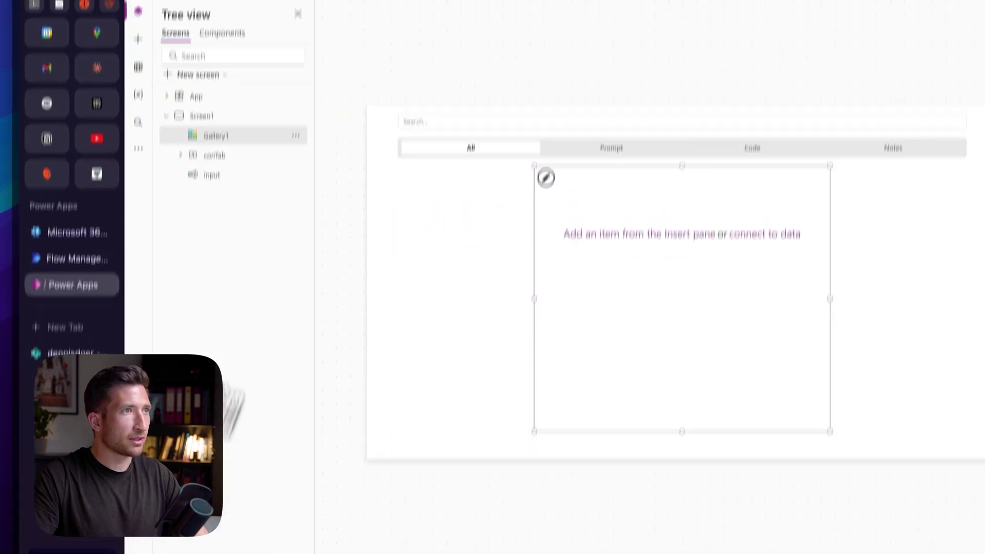
{"action": "type", "text": "conTab.Y + conTab.Height + 28"}
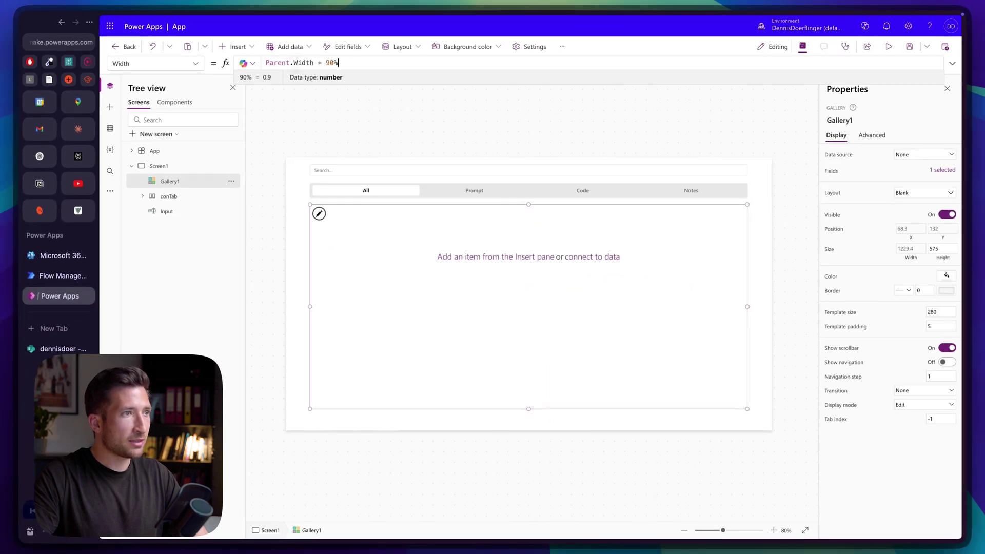
Insert a plain container inside the gallery's item template
{"action": "left_click", "coordinate": [319, 214]}
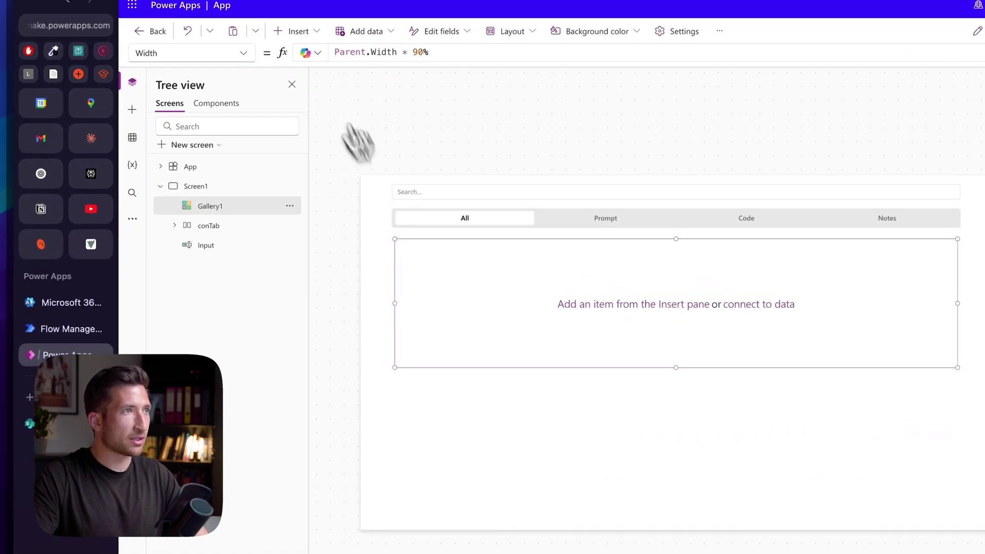
{"action": "left_click", "coordinate": [299, 32]}
{"action": "type", "text": "con"}
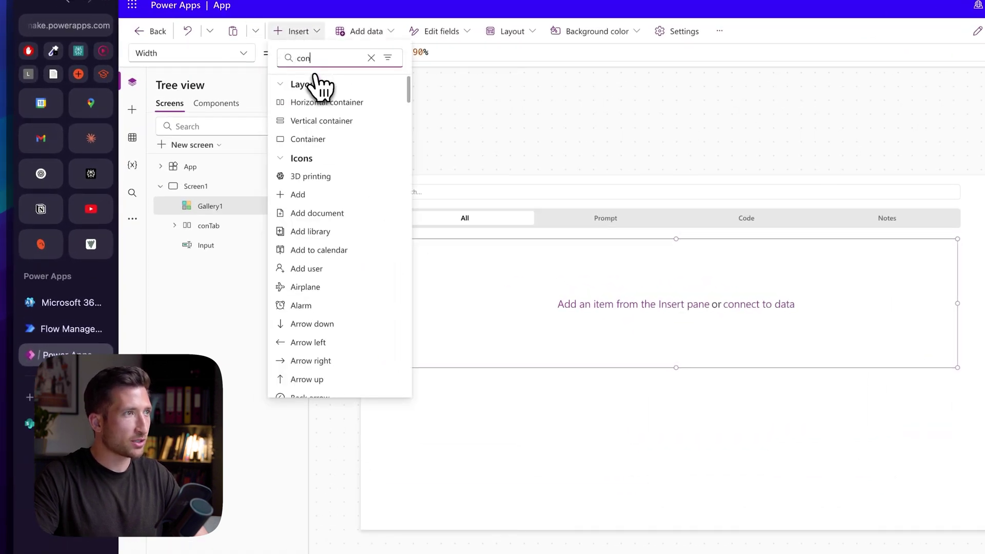
{"action": "left_click", "coordinate": [308, 139]}
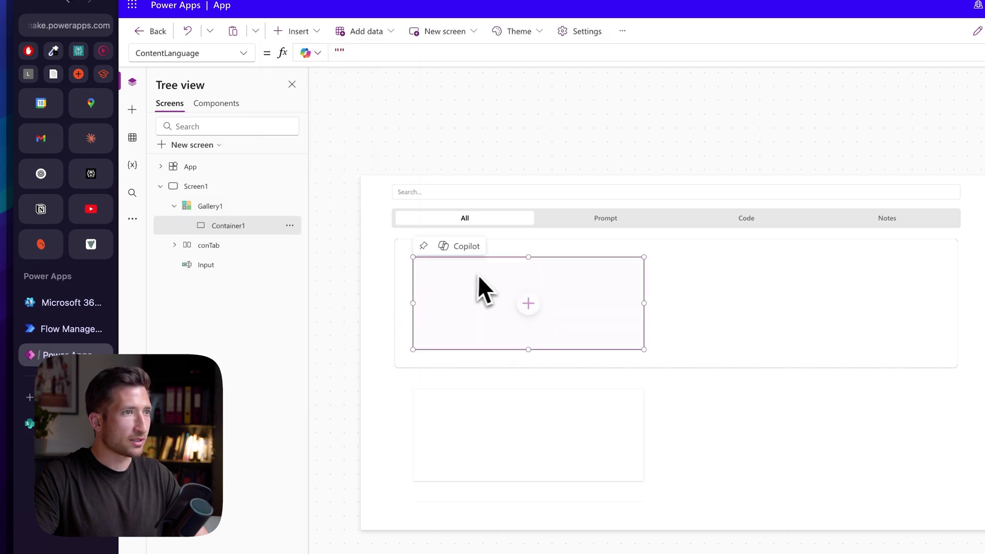
Set the gallery container's X and Y properties to 0
{"action": "left_click", "coordinate": [244, 53]}
{"action": "left_click", "coordinate": [236, 447]}
{"action": "double_click", "coordinate": [343, 52]}
{"action": "type", "text": "0"}
{"action": "left_click", "coordinate": [244, 53]}
{"action": "left_click", "coordinate": [236, 466]}
{"action": "double_click", "coordinate": [369, 53]}
{"action": "type", "text": "0"}
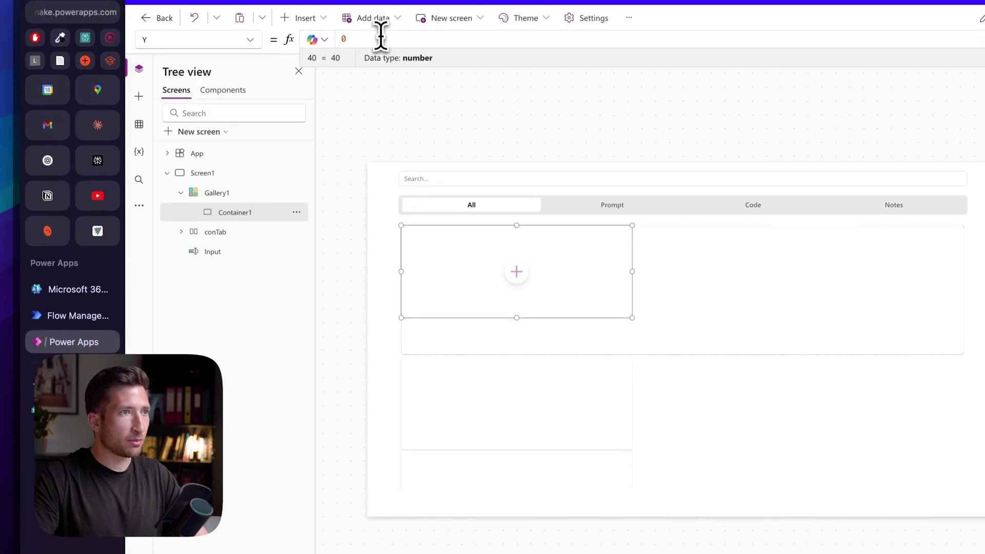
Set the gallery container's Width property to Gallery1.TemplateWidth
{"action": "left_click", "coordinate": [236, 418]}
{"action": "double_click", "coordinate": [390, 43]}
{"action": "type", "text": "Gallery1.TemplateWidth"}
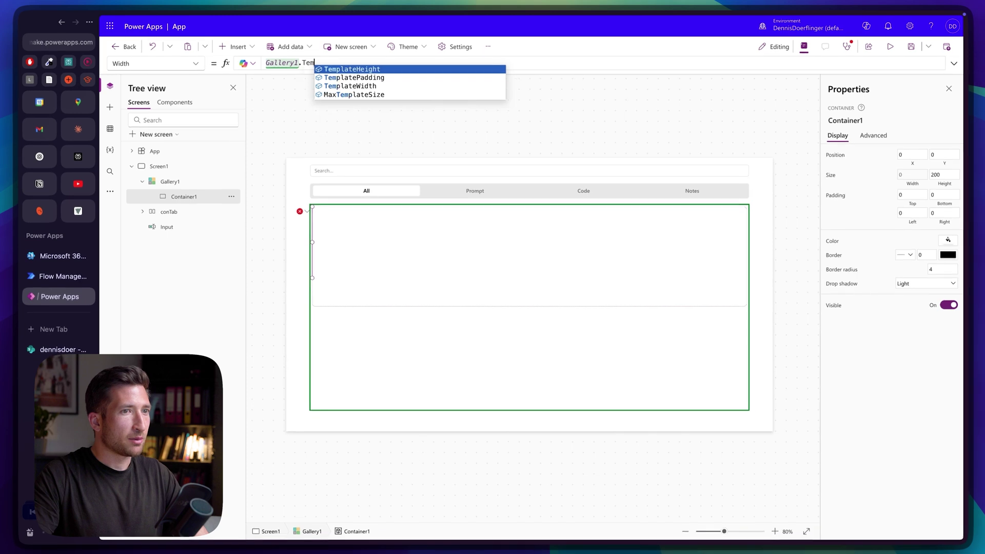
{"action": "left_click", "coordinate": [497, 75]}
{"action": "left_click", "coordinate": [198, 206]}
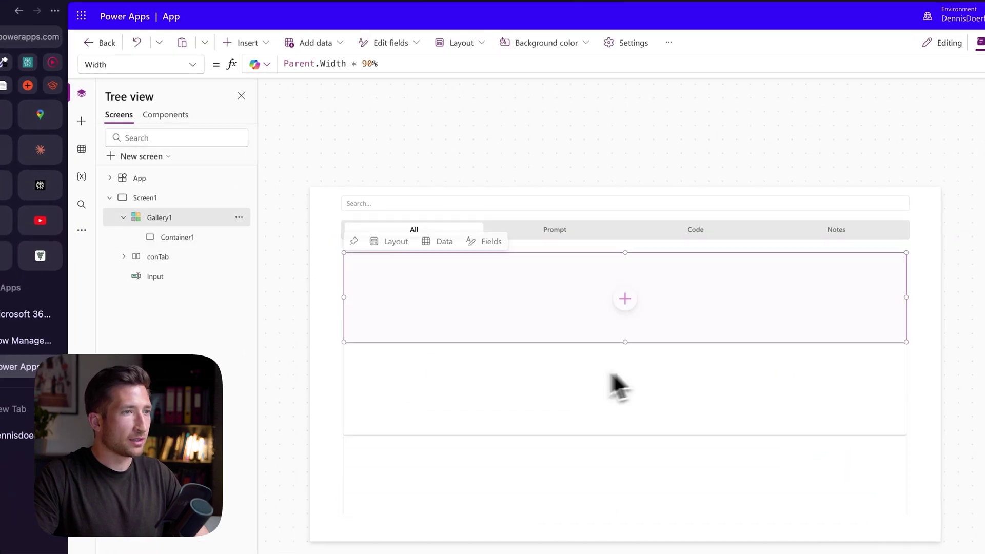
Set Container1's Height to Gallery1.TemplateHeight and give the gallery a template size of 78 and a template padding of 15
{"action": "left_click", "coordinate": [177, 237]}
{"action": "left_click", "coordinate": [192, 64]}
{"action": "left_click", "coordinate": [110, 245]}
{"action": "double_click", "coordinate": [295, 63]}
{"action": "type", "text": "Gallery1.TemplateHeight"}
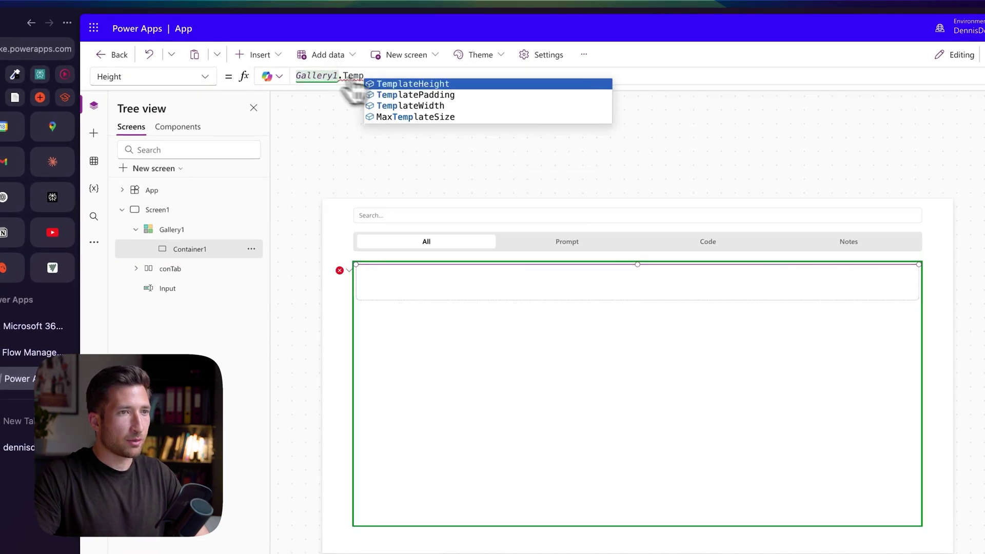
{"action": "left_click", "coordinate": [368, 74]}
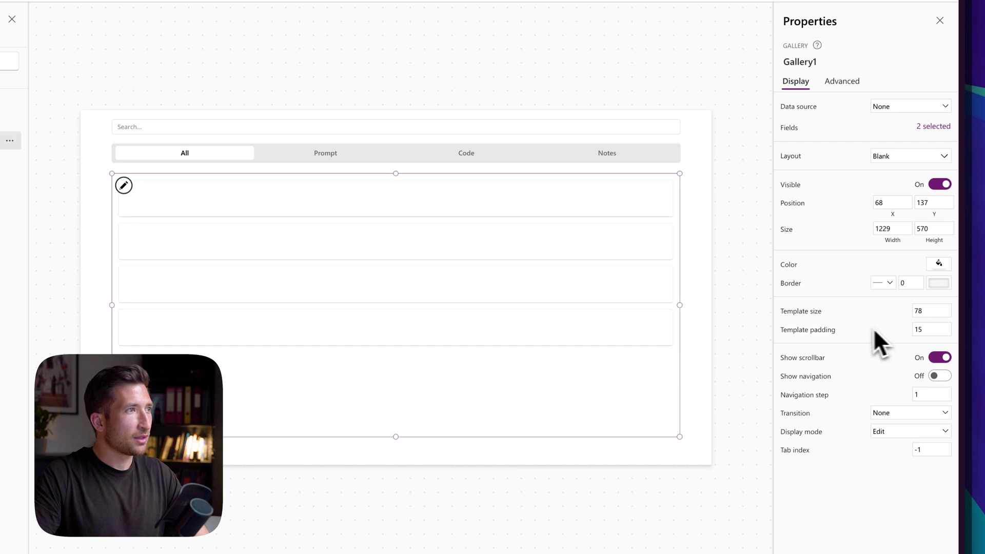
Insert a text label into the gallery's container
{"action": "left_click", "coordinate": [143, 17]}
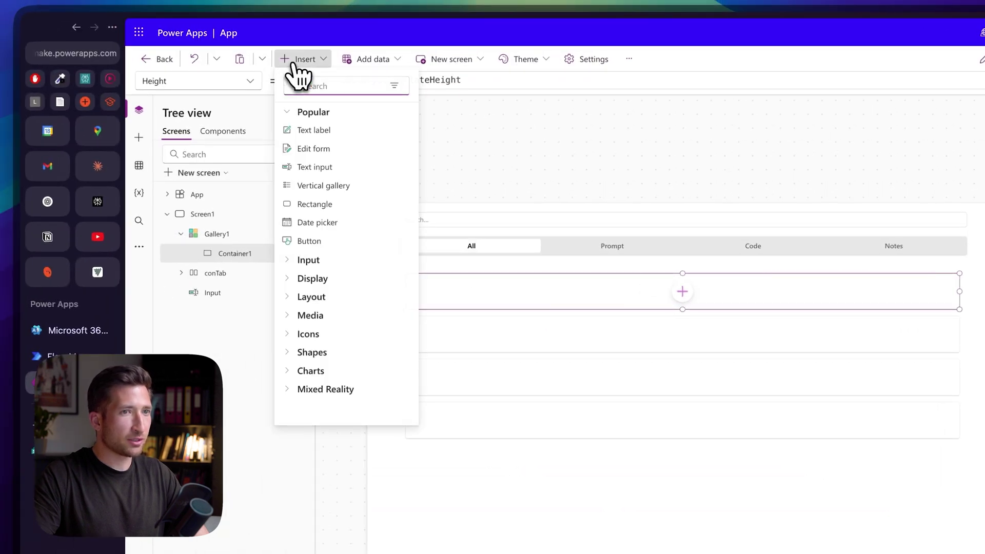
{"action": "left_click", "coordinate": [325, 141]}
{"action": "left_click", "coordinate": [202, 214]}
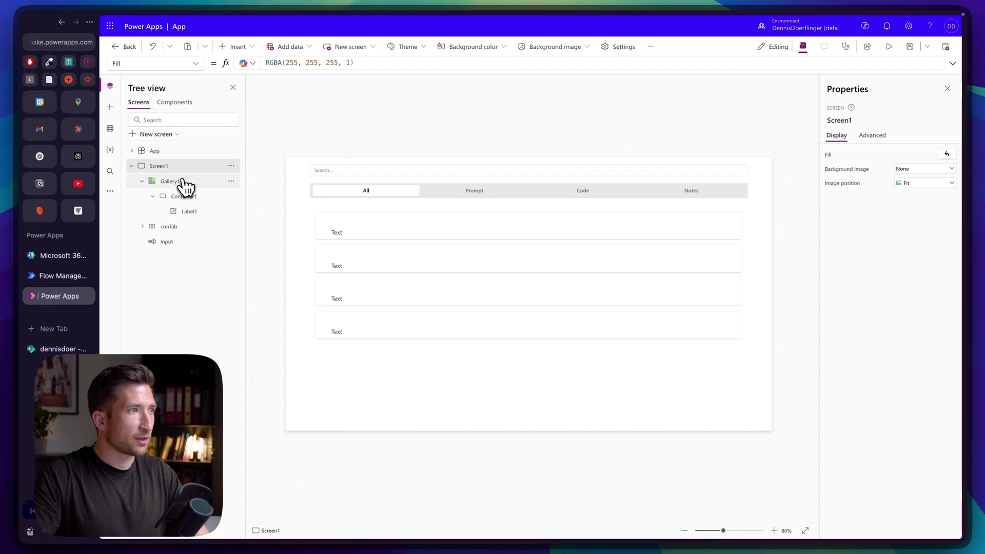
Connect the app to SharePoint and add the SNIP list as a data source
{"action": "left_click", "coordinate": [226, 234]}
{"action": "left_click", "coordinate": [111, 129]}
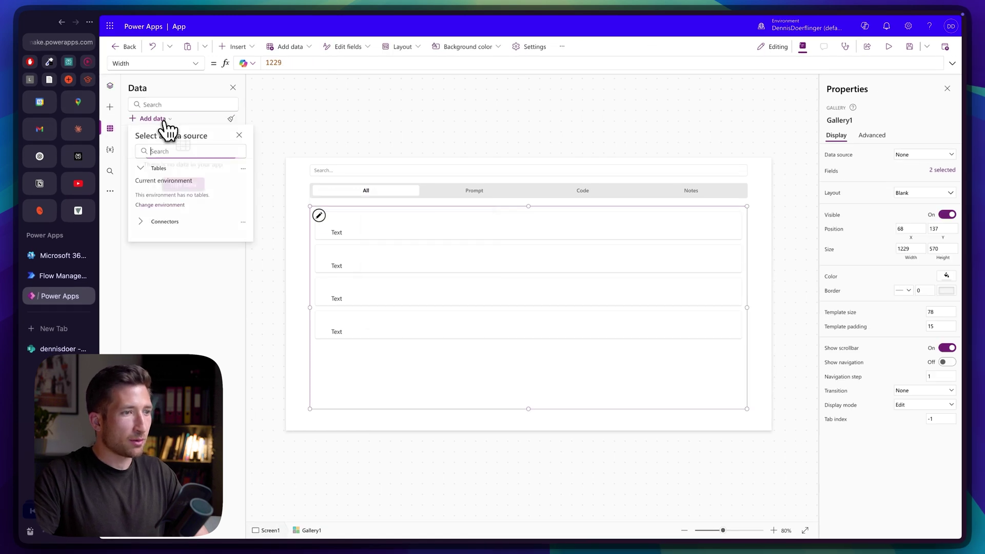
{"action": "left_click", "coordinate": [172, 171]}
{"action": "left_click", "coordinate": [173, 176]}
{"action": "left_click", "coordinate": [896, 188]}
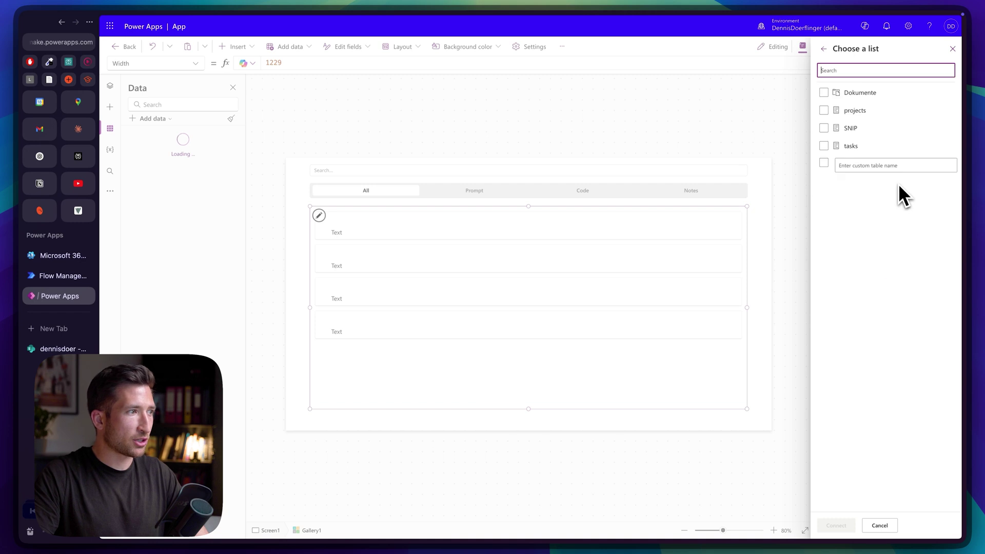
{"action": "left_click", "coordinate": [839, 526]}
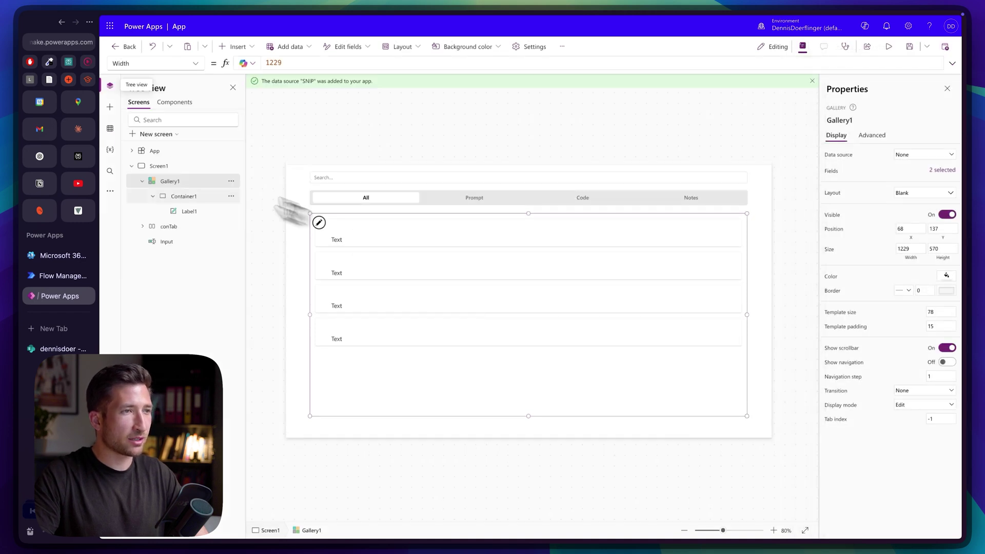
Review the items and columns of the SNIP list in SharePoint, return to Power Apps and select the gallery's text label
{"action": "left_click", "coordinate": [50, 350]}
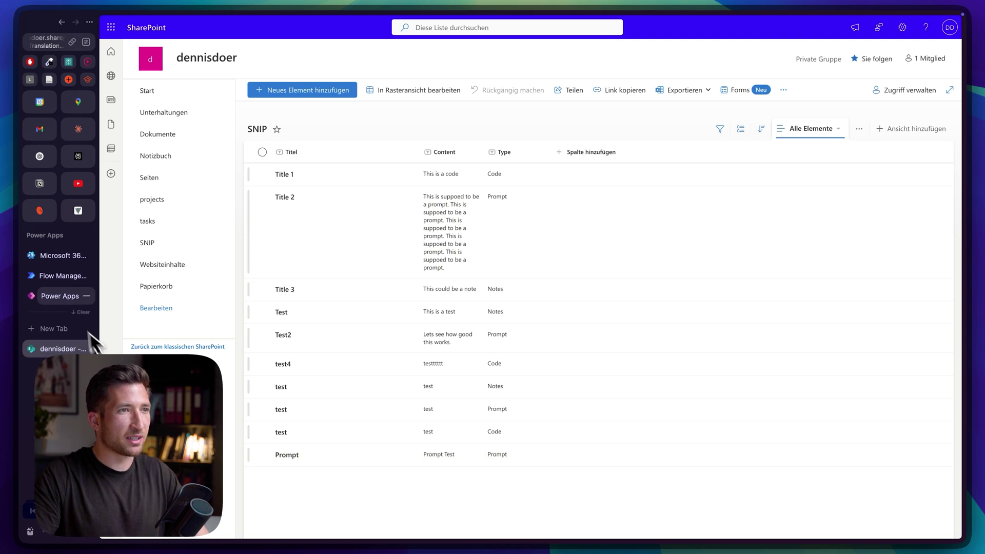
{"action": "left_click", "coordinate": [60, 298]}
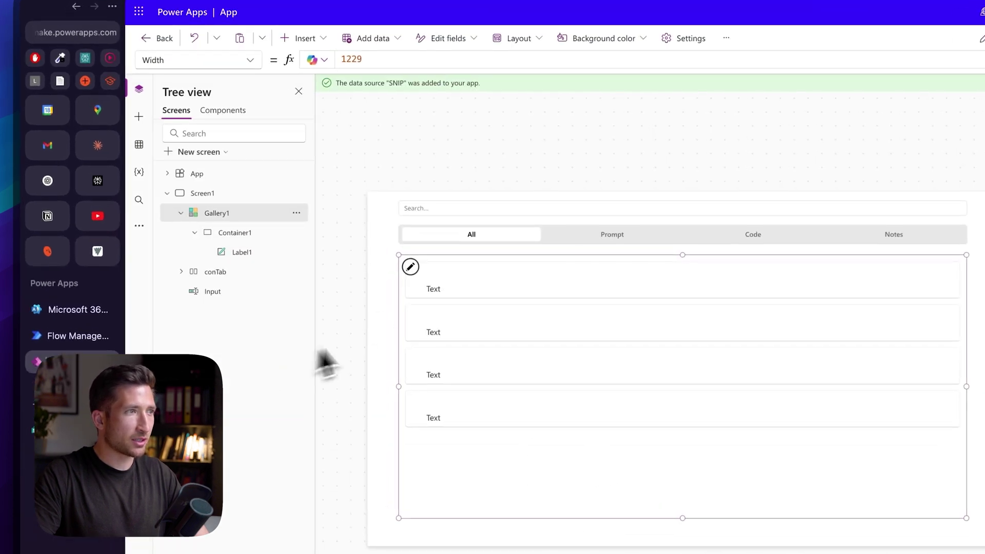
{"action": "left_click", "coordinate": [259, 258]}
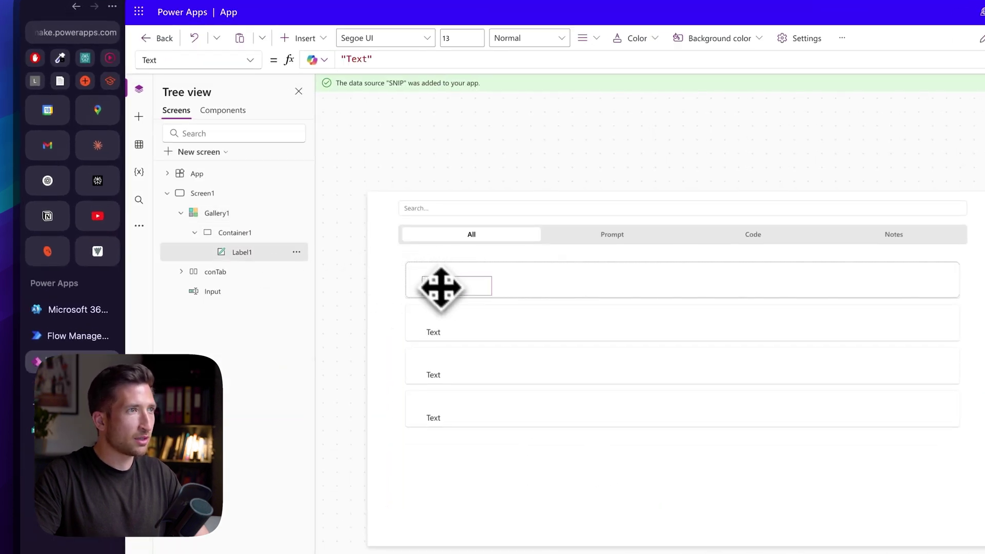
Stretch the gallery label across its container's full width, with a Height of 30 and semibold text at size 12
{"action": "left_click", "coordinate": [250, 61]}
{"action": "type", "text": "Width"}
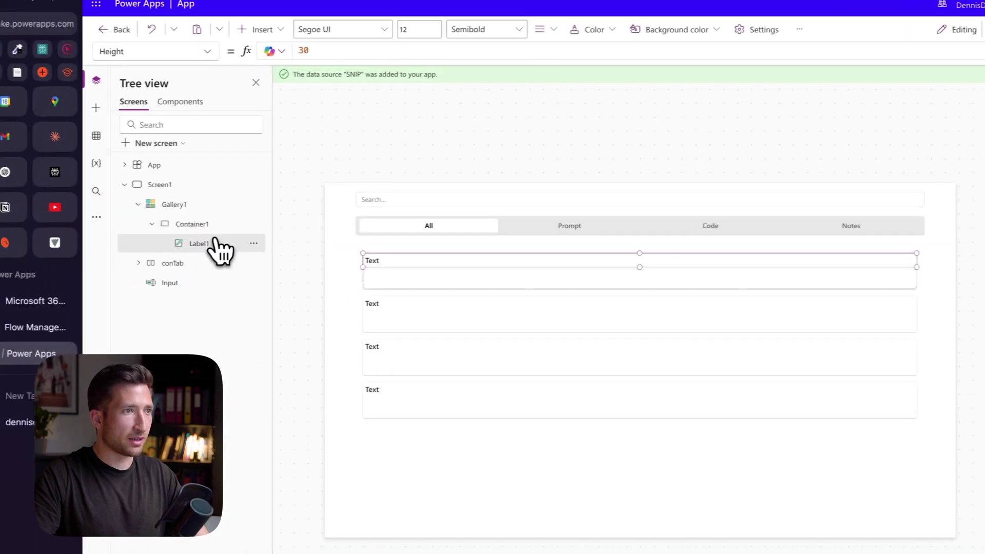
Paste a second label into Container1, name the labels Title and Content, and set Content's Y to Title.Y + Title.Height
{"action": "key", "text": "ctrl+v"}
{"action": "double_click", "coordinate": [211, 262]}
{"action": "type", "text": "Title"}
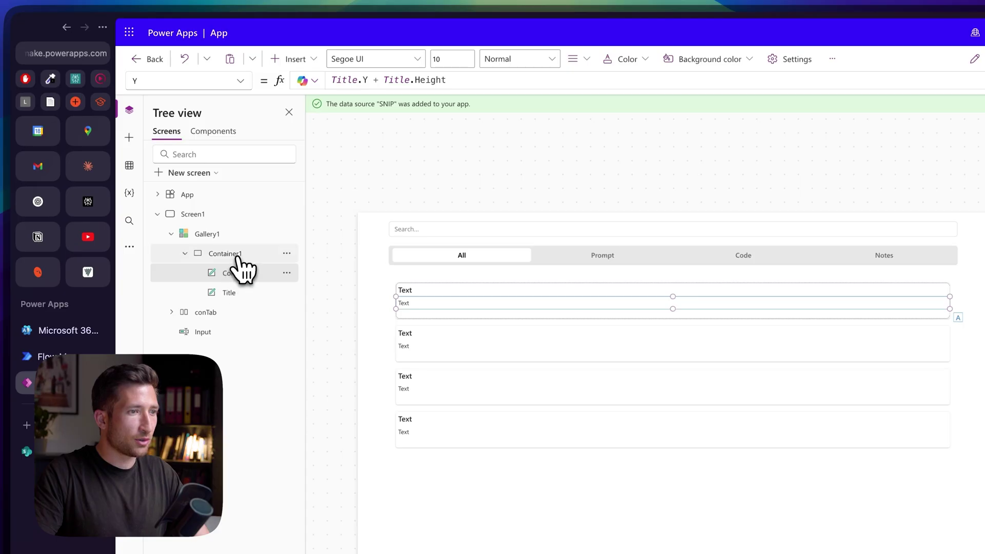
Set Container1's Height to Title.Height + Content.Height
{"action": "left_click", "coordinate": [239, 256]}
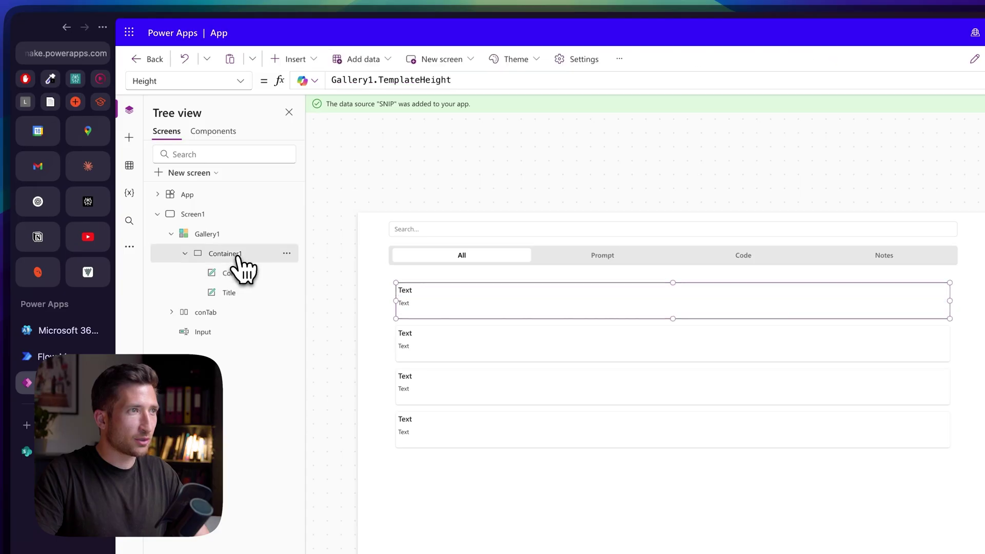
{"action": "left_click", "coordinate": [416, 80]}
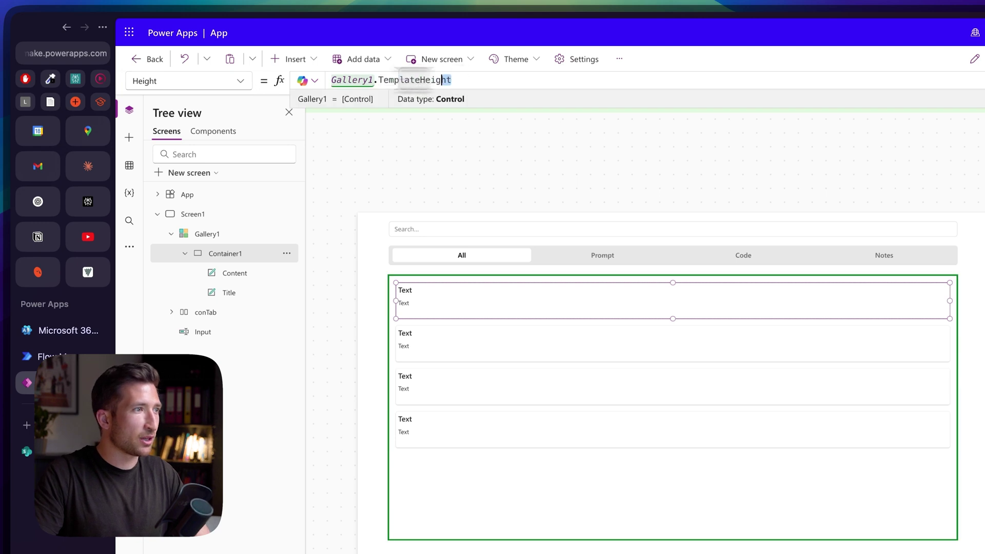
{"action": "type", "text": "Title.He"}
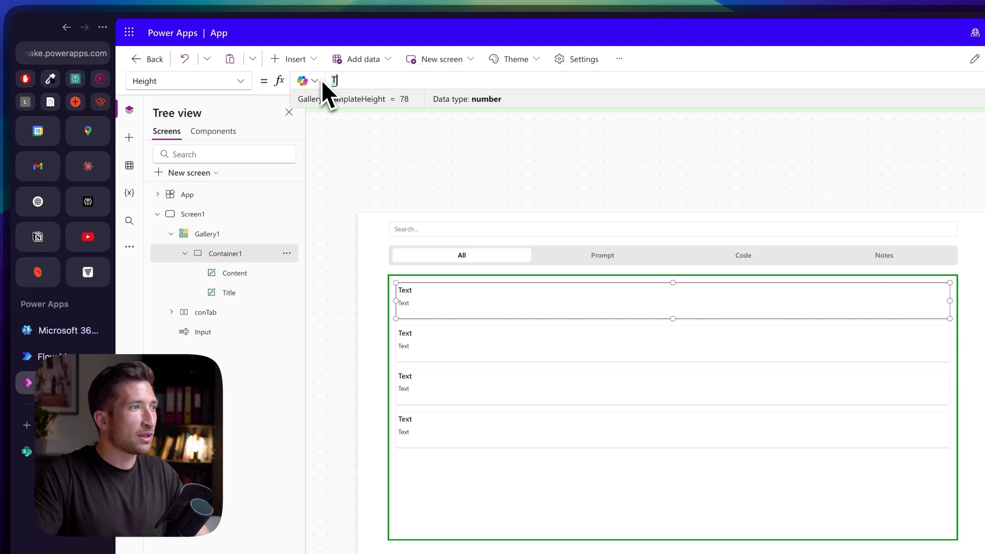
{"action": "type", "text": "ight"}
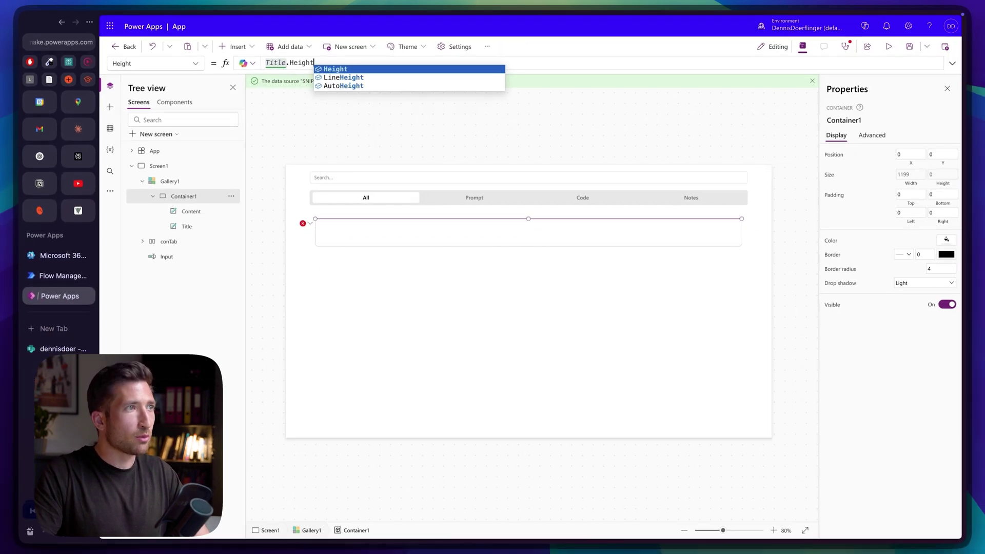
{"action": "type", "text": " + Content.Height"}
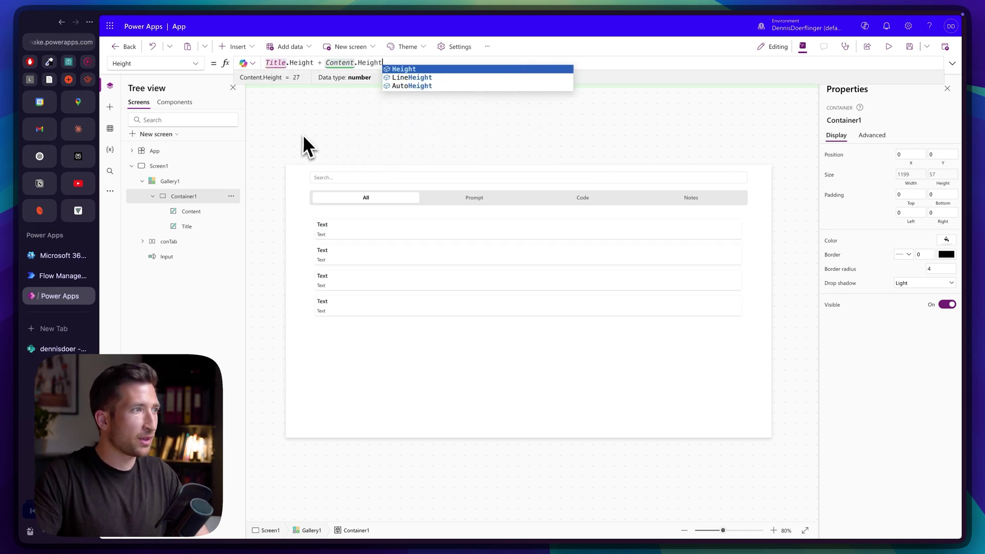
{"action": "left_click", "coordinate": [522, 260]}
Set the SNIP SharePoint list as Gallery1's data source
{"action": "left_click", "coordinate": [341, 235]}
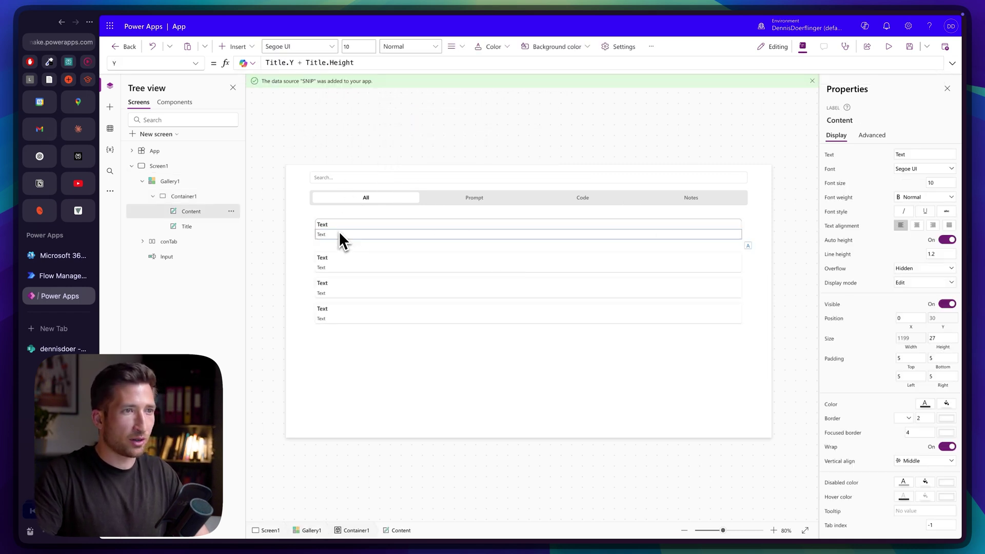
{"action": "left_click", "coordinate": [168, 182]}
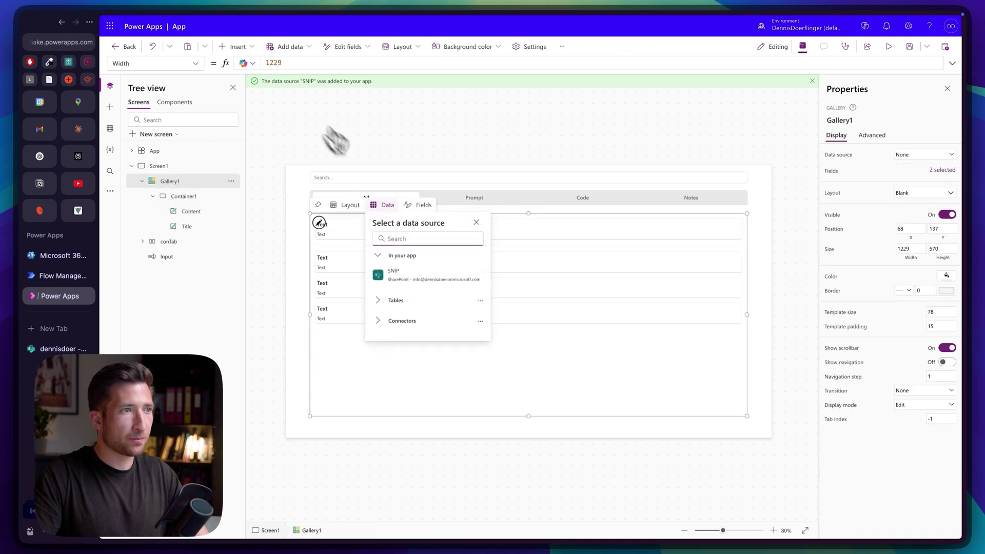
{"action": "left_click", "coordinate": [410, 275]}
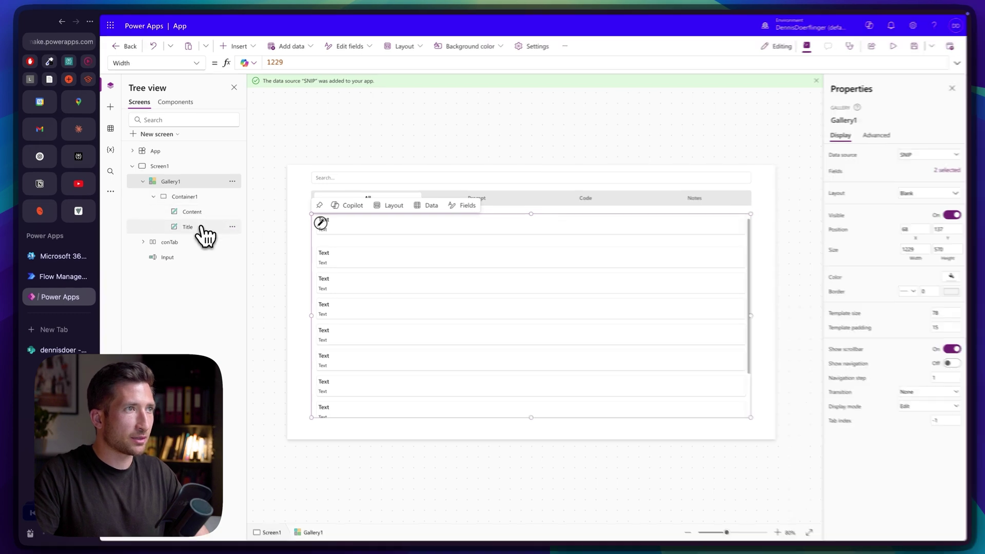
Set the Title label's Text to ThisItem.Title and the Content label's Text to ThisItem.Content
{"action": "left_click", "coordinate": [201, 226]}
{"action": "triple_click", "coordinate": [315, 62]}
{"action": "type", "text": "ThisItem.Title"}
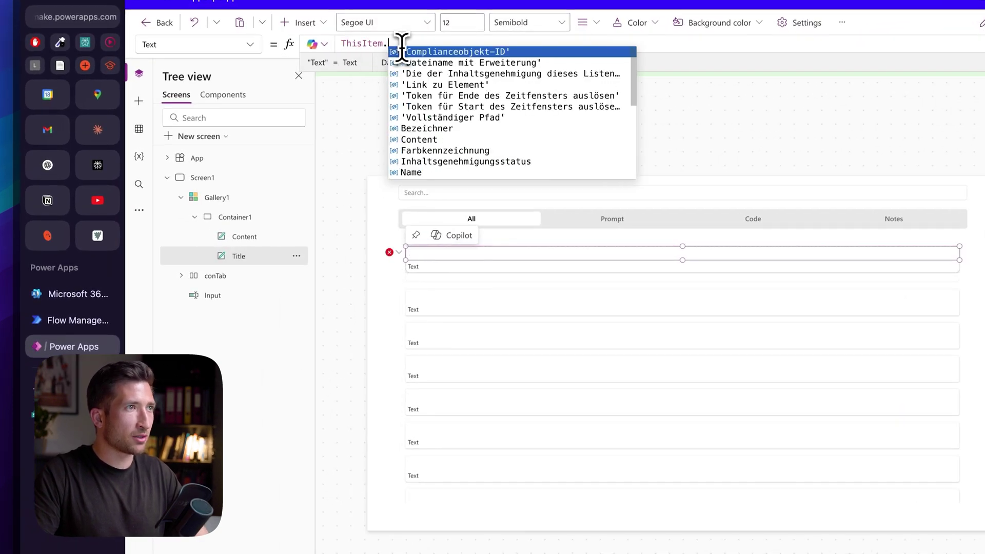
{"action": "left_click", "coordinate": [264, 237]}
{"action": "triple_click", "coordinate": [419, 43]}
{"action": "type", "text": "ThisItem.Content"}
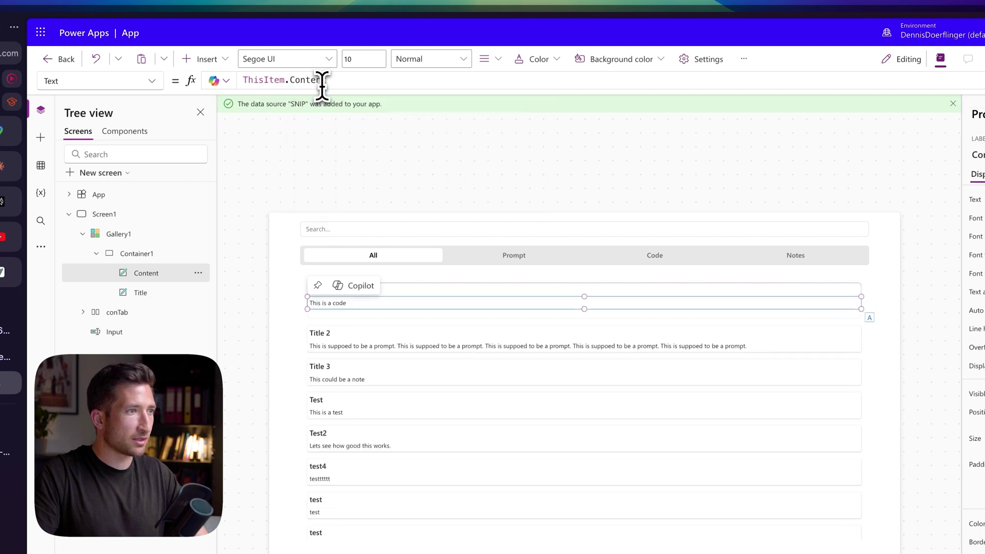
Preview the app in the phone layout to check the gallery items, and return to the editor
{"action": "left_click", "coordinate": [878, 60]}
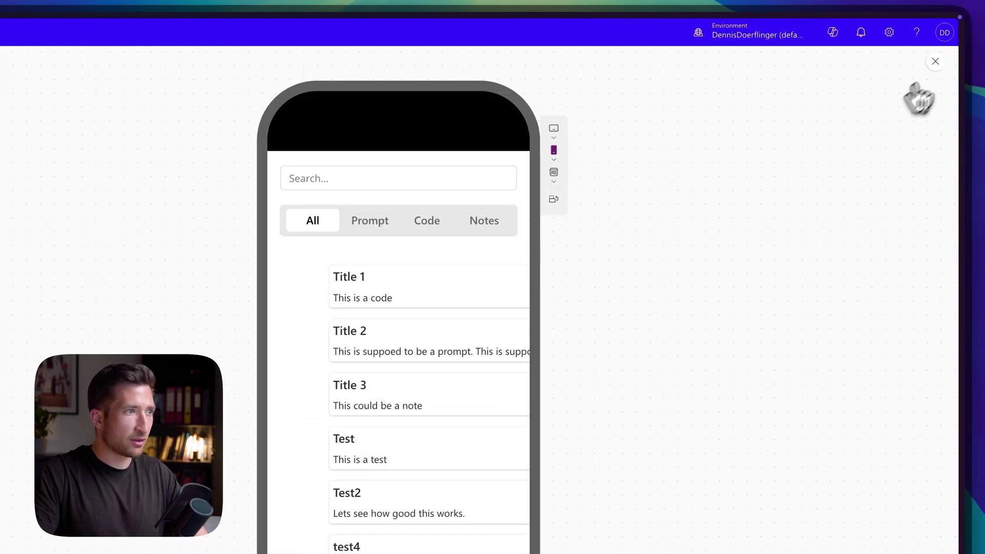
{"action": "left_click", "coordinate": [936, 61]}
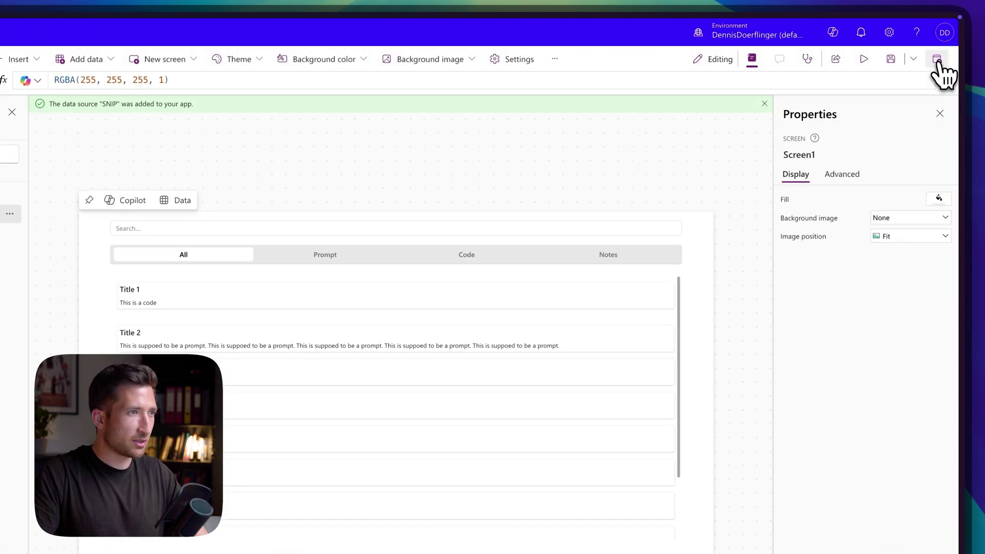
{"action": "left_click", "coordinate": [479, 284]}
{"action": "left_click", "coordinate": [345, 246]}
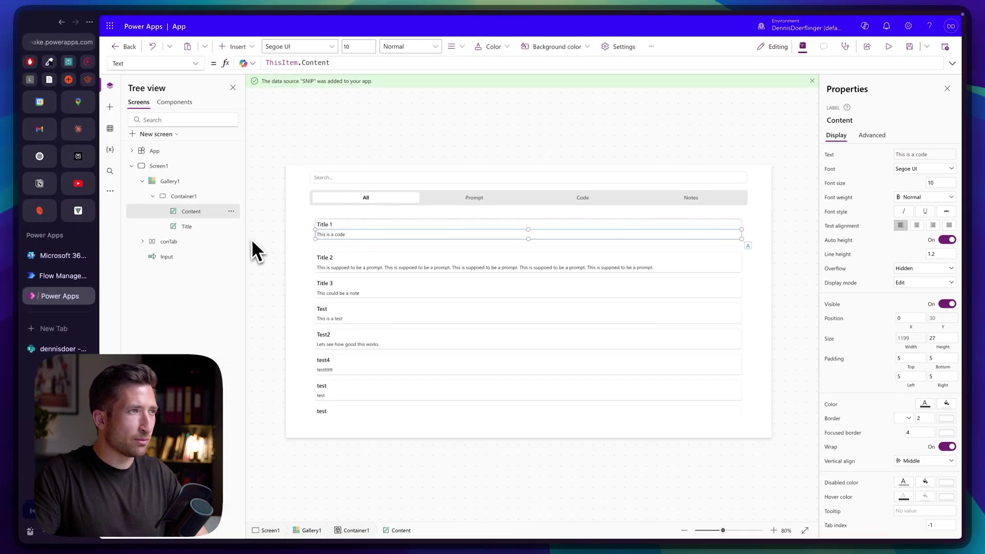
Set Gallery1's X to Parent.Width/2 - Self.Width/2 and its Y to conTab.Y + conTab.Height + 20
{"action": "left_click", "coordinate": [187, 196]}
{"action": "left_click", "coordinate": [180, 181]}
{"action": "left_click", "coordinate": [195, 63]}
{"action": "scroll", "coordinate": [176, 191], "scroll_direction": "down", "scroll_amount": 2}
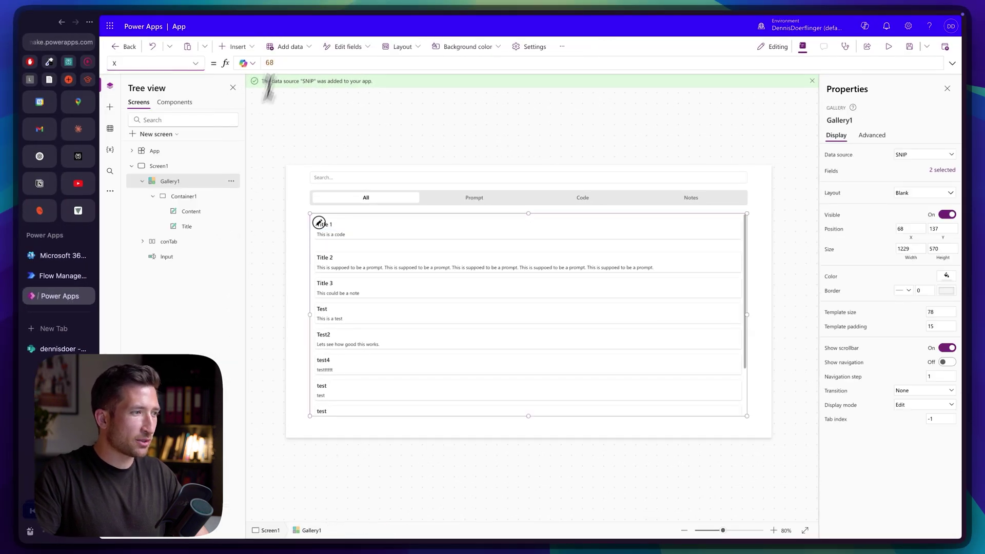
{"action": "left_click", "coordinate": [277, 63]}
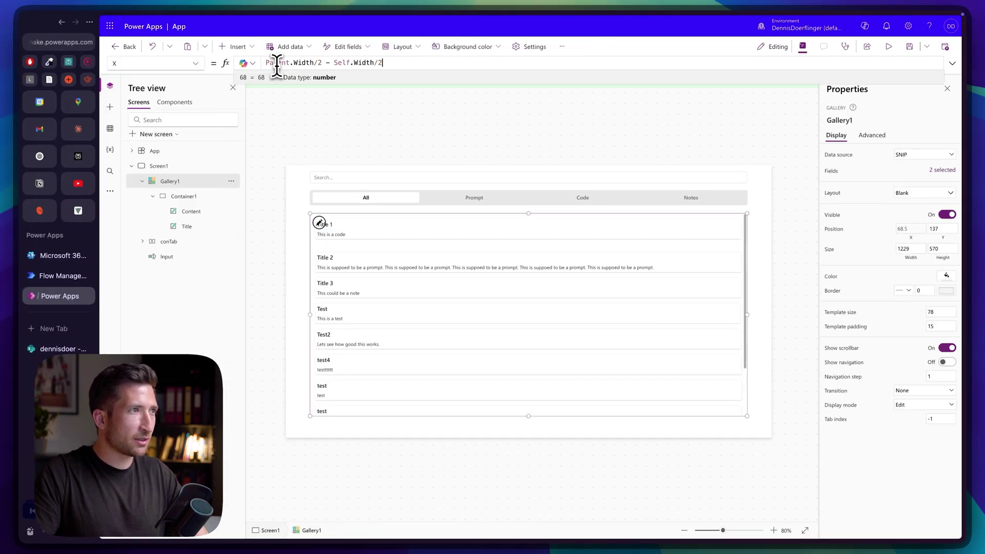
{"action": "left_click", "coordinate": [195, 63]}
{"action": "left_click", "coordinate": [133, 480]}
{"action": "type", "text": "conTab.Y + conTab.Height + 20"}
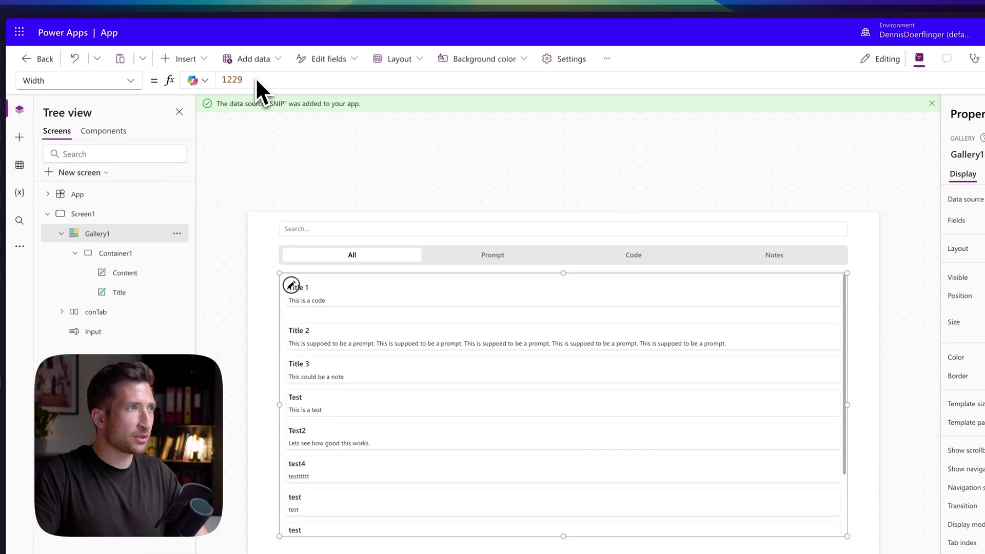
Set Gallery1's Width to Parent.Width * 90% and check the gallery in the phone preview
{"action": "type", "text": "Parent.Width"}
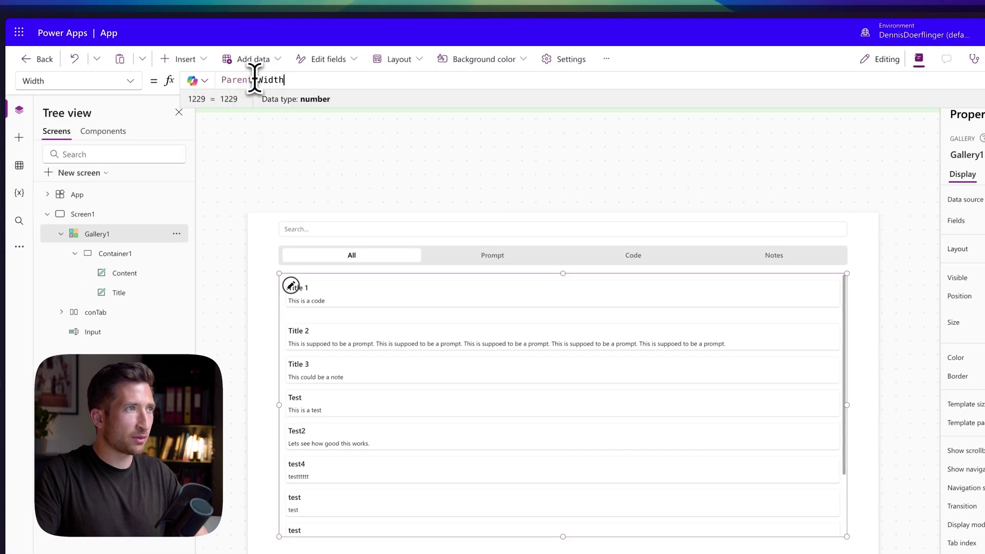
{"action": "type", "text": " * 90%"}
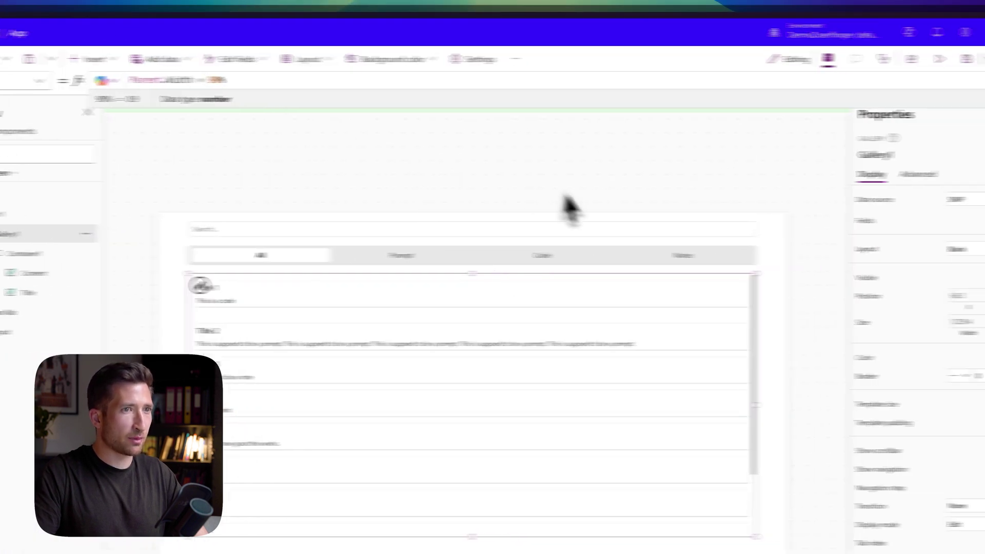
{"action": "left_click", "coordinate": [940, 59]}
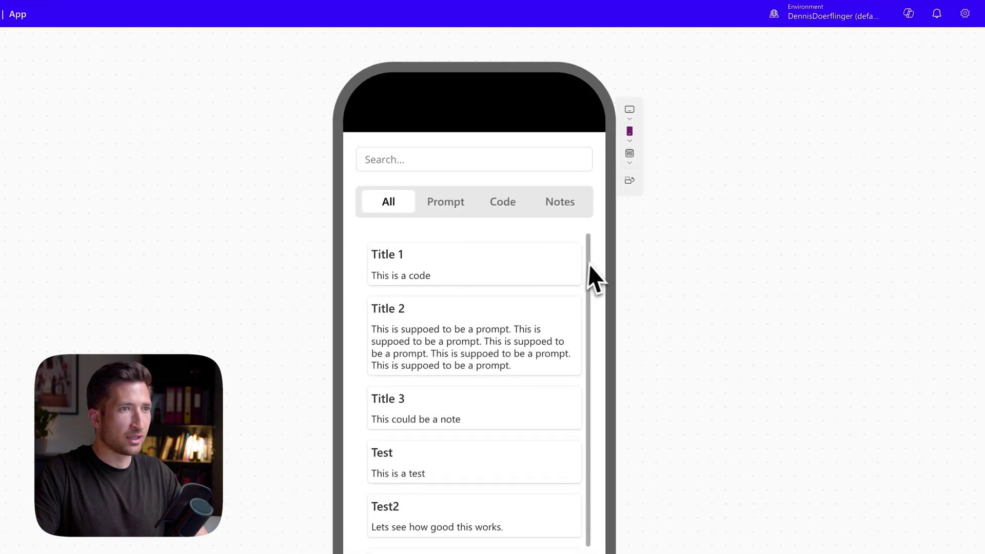
{"action": "left_click", "coordinate": [950, 53]}
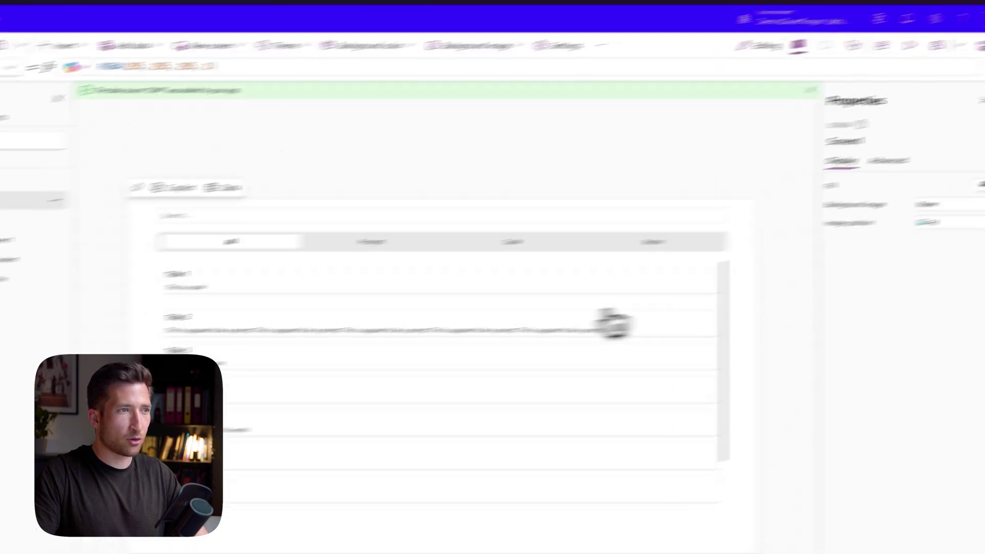
Turn off Gallery1's scrollbar and set its Width to Parent.Width * 99%
{"action": "left_click", "coordinate": [182, 191]}
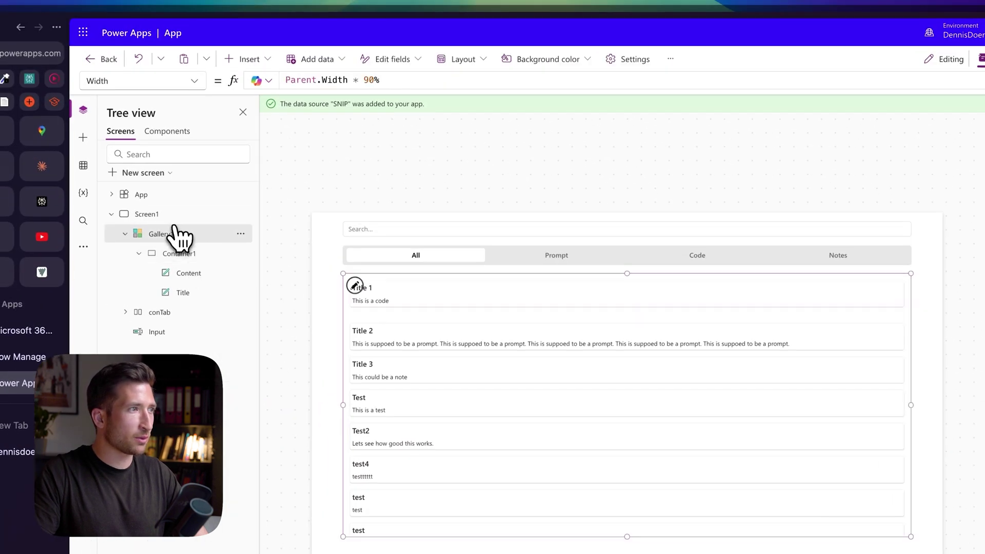
{"action": "left_click", "coordinate": [375, 79]}
{"action": "type", "text": "9"}
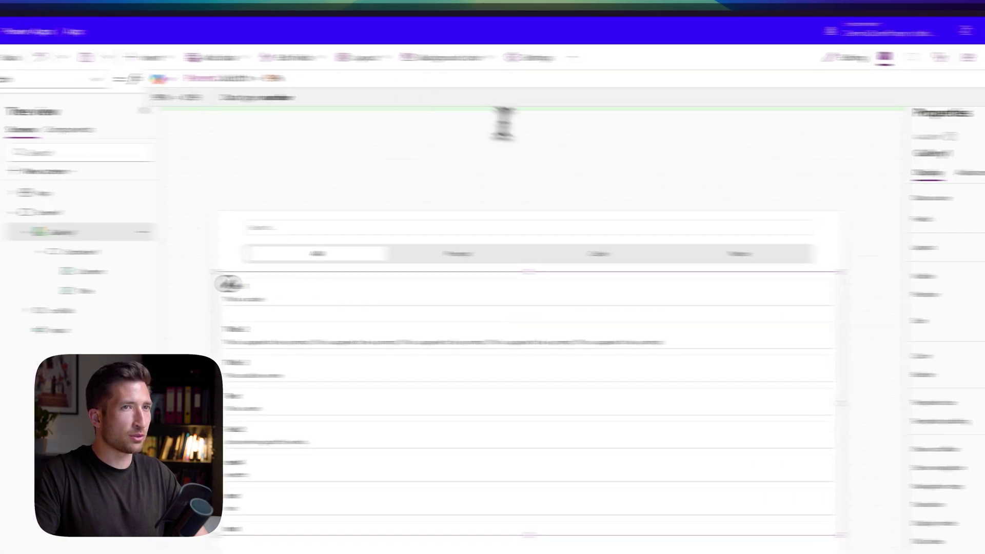
Preview the app in the phone layout, scroll through the gallery items to check their alignment, and close the preview
{"action": "left_click", "coordinate": [876, 56]}
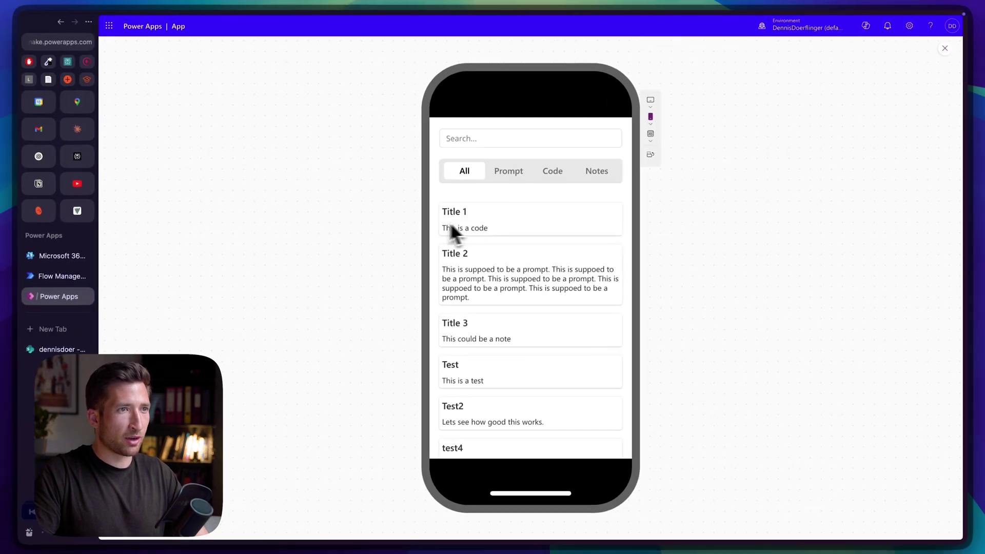
{"action": "scroll", "coordinate": [519, 264], "scroll_direction": "down", "scroll_amount": 2}
{"action": "scroll", "coordinate": [519, 264], "scroll_direction": "up", "scroll_amount": 2}
{"action": "scroll", "coordinate": [519, 263], "scroll_direction": "down", "scroll_amount": 1}
{"action": "scroll", "coordinate": [520, 268], "scroll_direction": "up", "scroll_amount": 1}
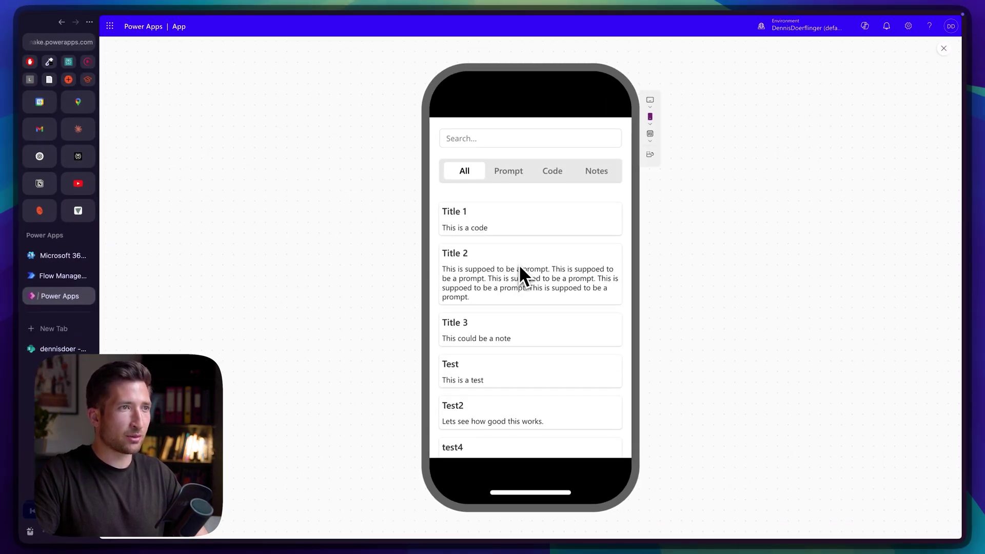
{"action": "left_click", "coordinate": [945, 50]}
Set Gallery1's Height to Parent.Height - conTab.Height - Input.Height - 60
{"action": "left_click", "coordinate": [467, 410]}
{"action": "left_click", "coordinate": [196, 63]}
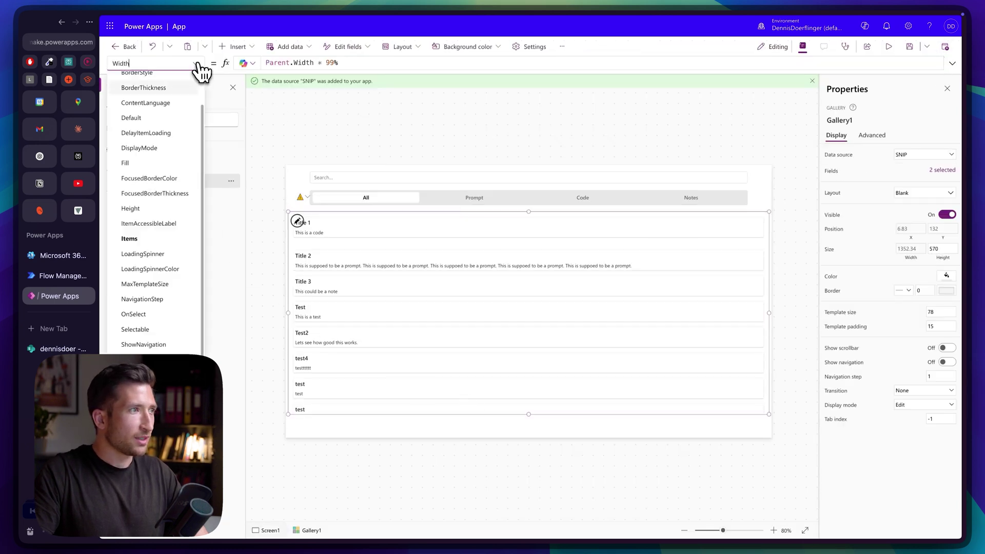
{"action": "left_click", "coordinate": [152, 208]}
{"action": "double_click", "coordinate": [320, 66]}
{"action": "type", "text": "Parent.Height "}
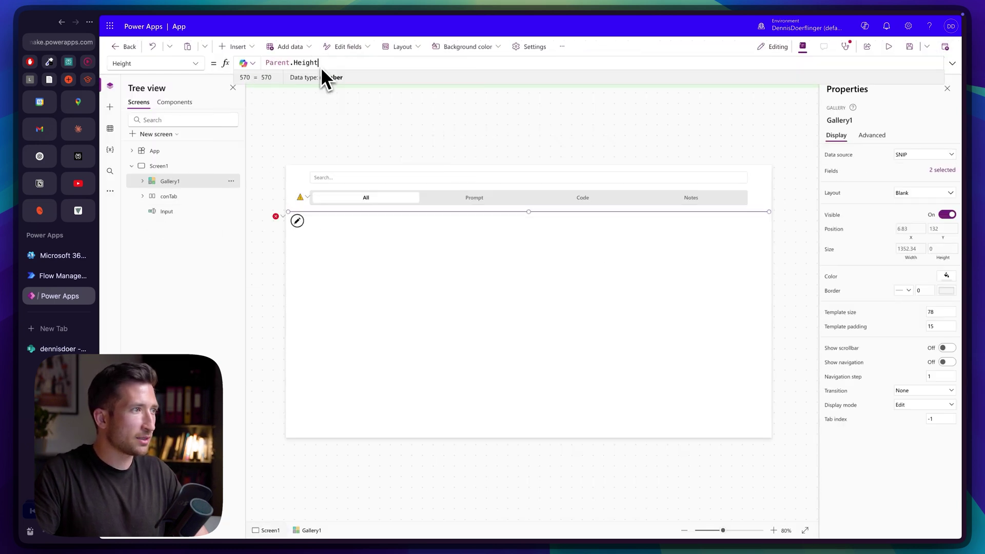
{"action": "type", "text": "- conTab.He"}
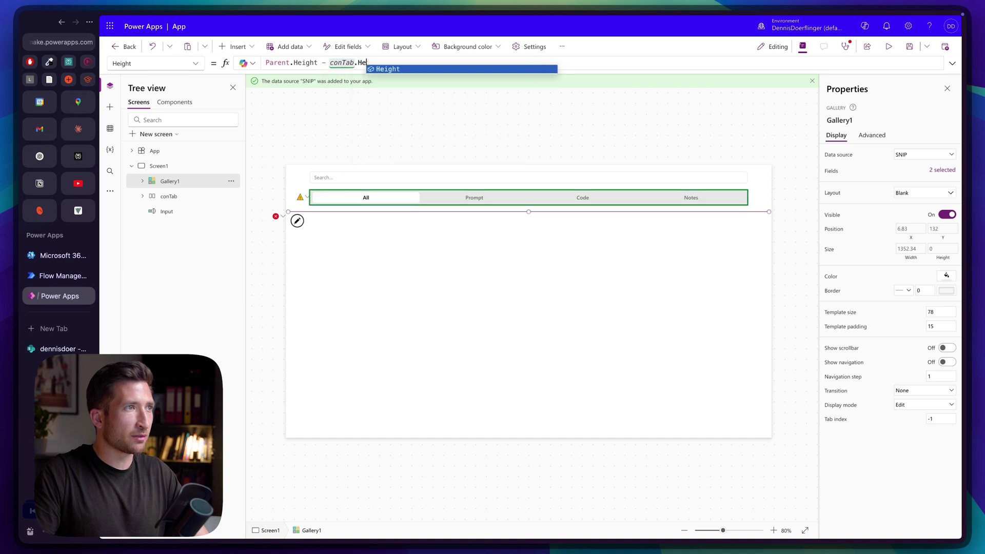
{"action": "type", "text": "ight. Input.Height"}
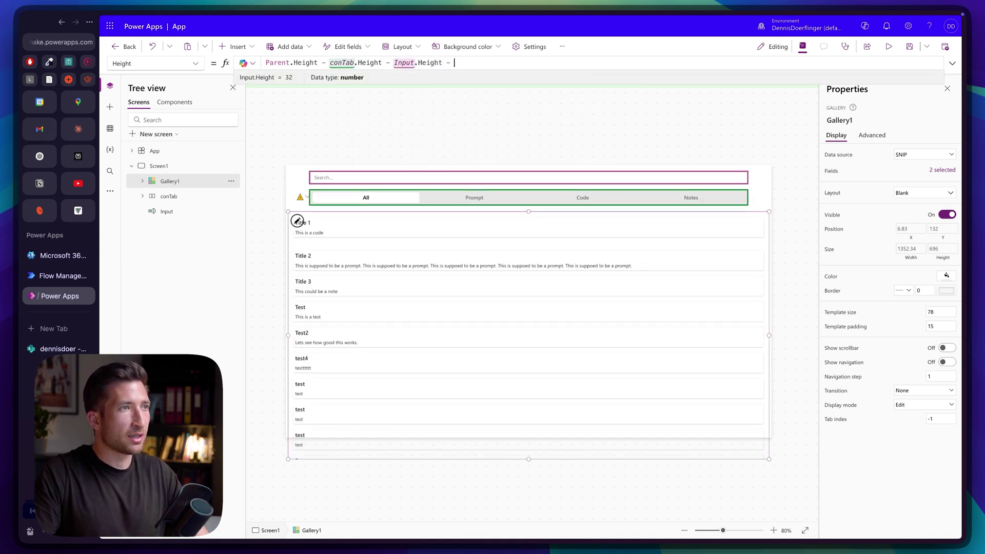
{"action": "type", "text": " - 60"}
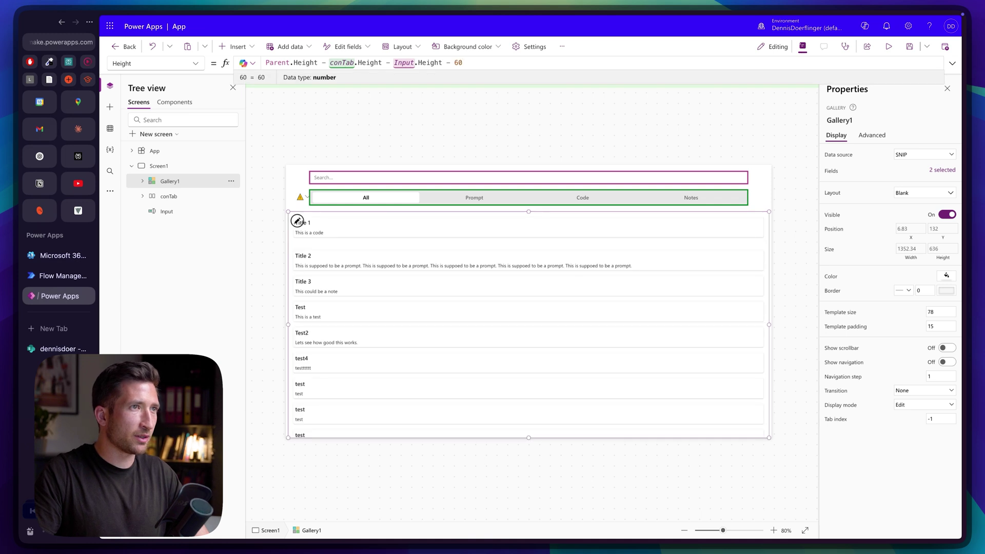
{"action": "type", "text": " -"}
{"action": "key", "text": "BackSpace"}
{"action": "key", "text": "BackSpace"}
{"action": "key", "text": "BackSpace"}
Check how the resized gallery scrolls in the phone preview and return to the editor
{"action": "left_click", "coordinate": [888, 47]}
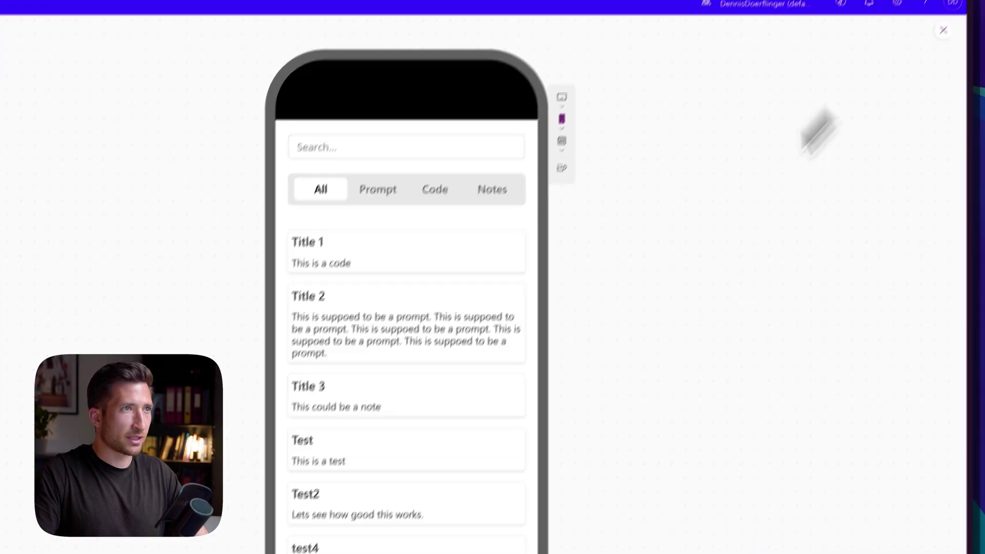
{"action": "scroll", "coordinate": [445, 345], "scroll_direction": "down", "scroll_amount": 5}
{"action": "scroll", "coordinate": [444, 333], "scroll_direction": "up", "scroll_amount": 5}
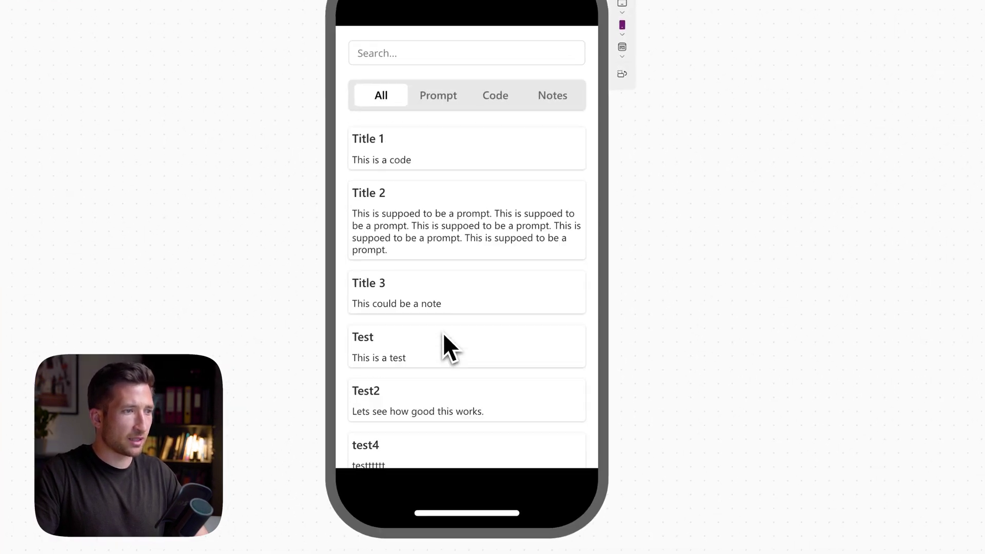
{"action": "left_click", "coordinate": [942, 26]}
Paste the AddIcon container with its round blue plus button onto Screen1
{"action": "left_click", "coordinate": [549, 272]}
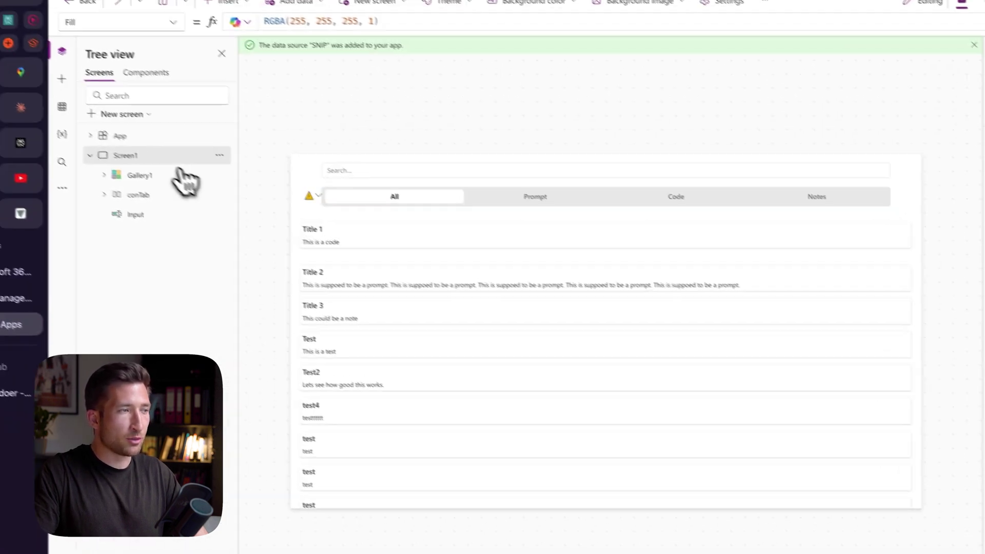
{"action": "key", "text": "ctrl+v"}
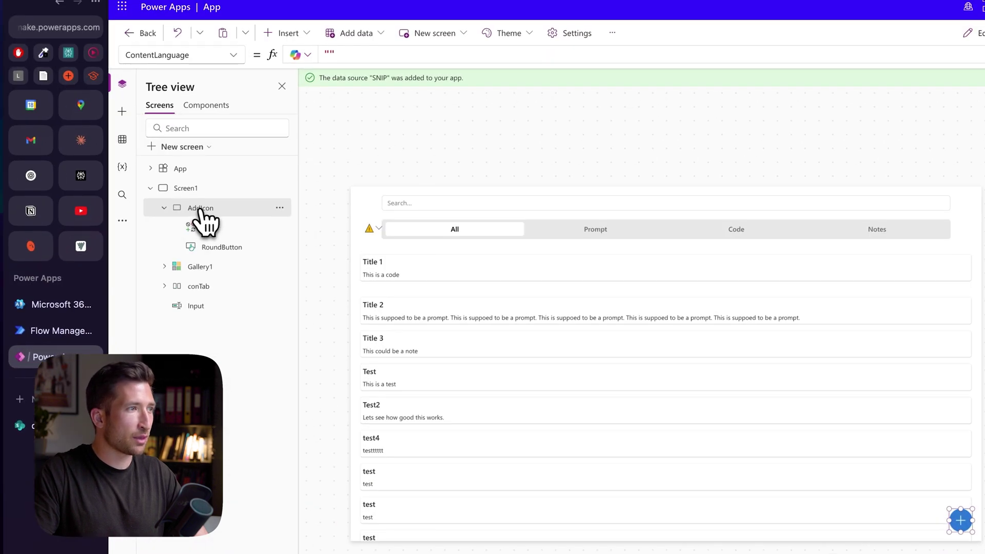
Examine the OnSelect actions of the AddIcon container's RoundButton and Icon1, and check the add button in the phone preview
{"action": "left_click", "coordinate": [236, 251]}
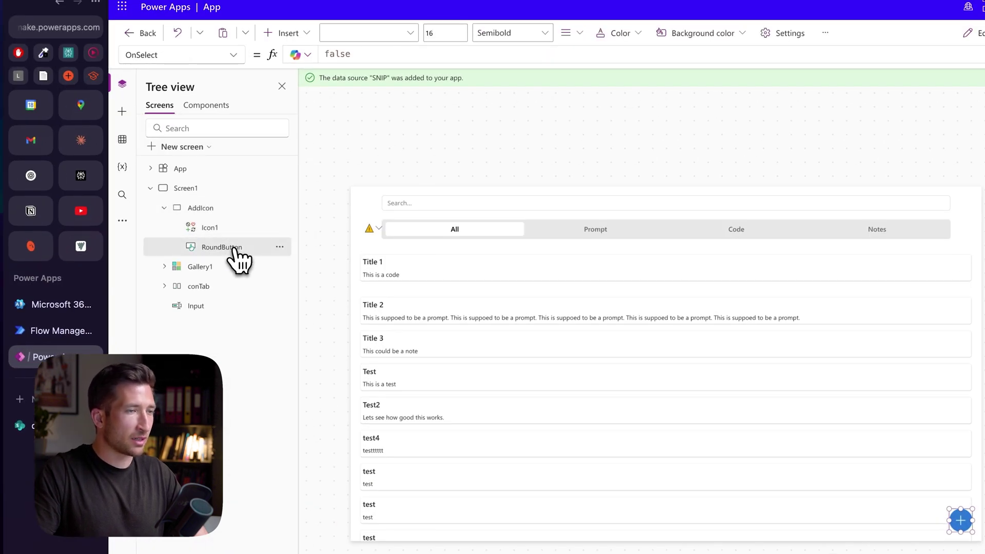
{"action": "left_click", "coordinate": [210, 229]}
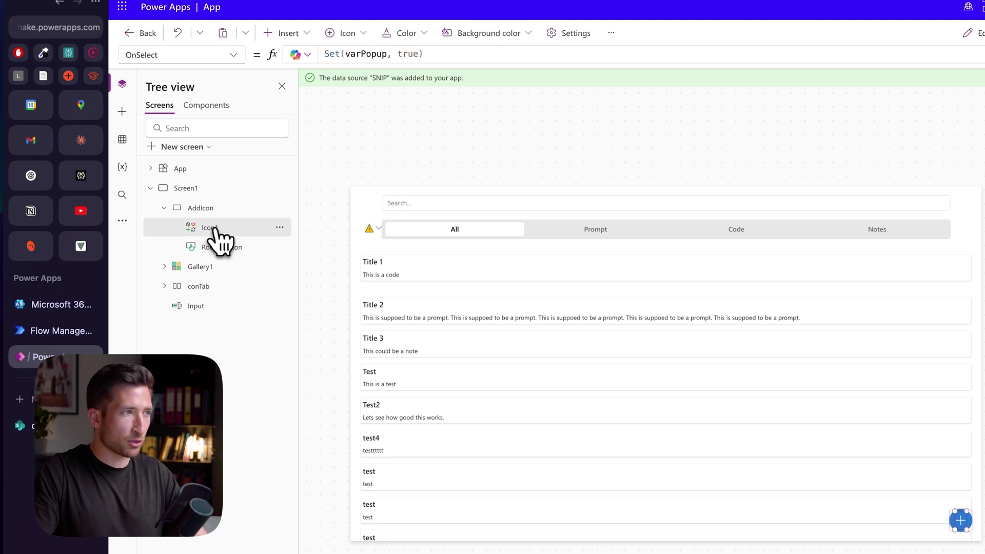
{"action": "left_click", "coordinate": [164, 208]}
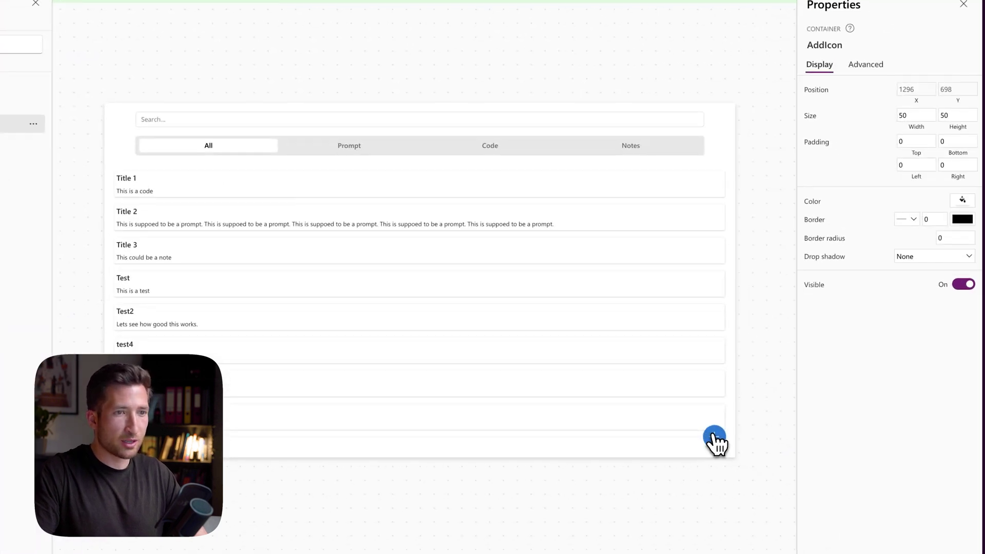
{"action": "left_click", "coordinate": [865, 70]}
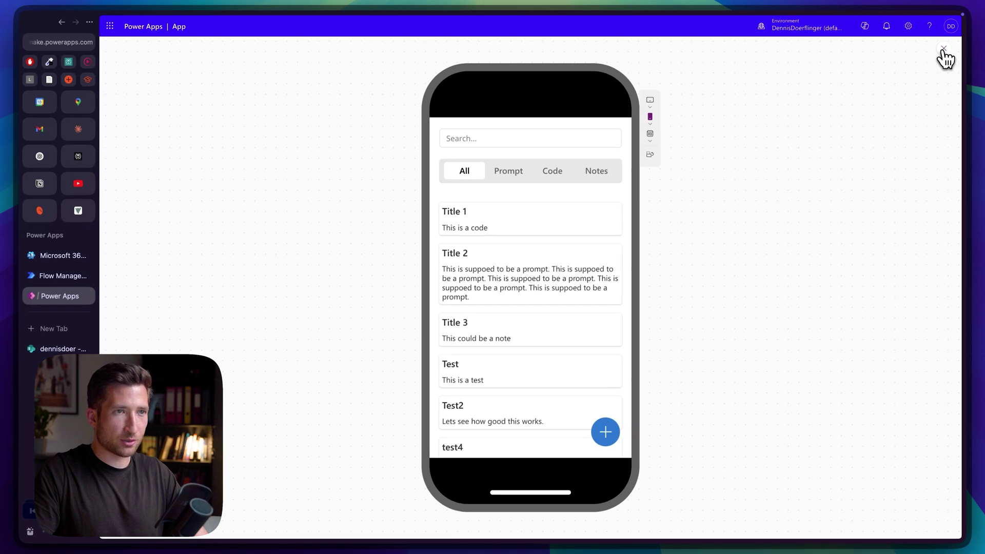
{"action": "left_click", "coordinate": [944, 48]}
Review the X, Y and Width formulas of the AddIcon container
{"action": "left_click", "coordinate": [152, 182]}
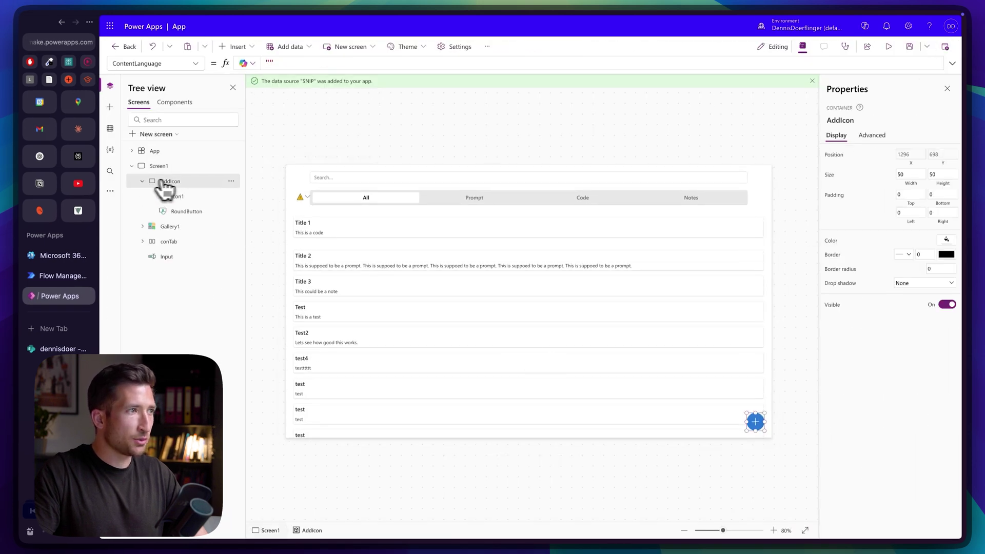
{"action": "left_click", "coordinate": [197, 63]}
{"action": "type", "text": "X"}
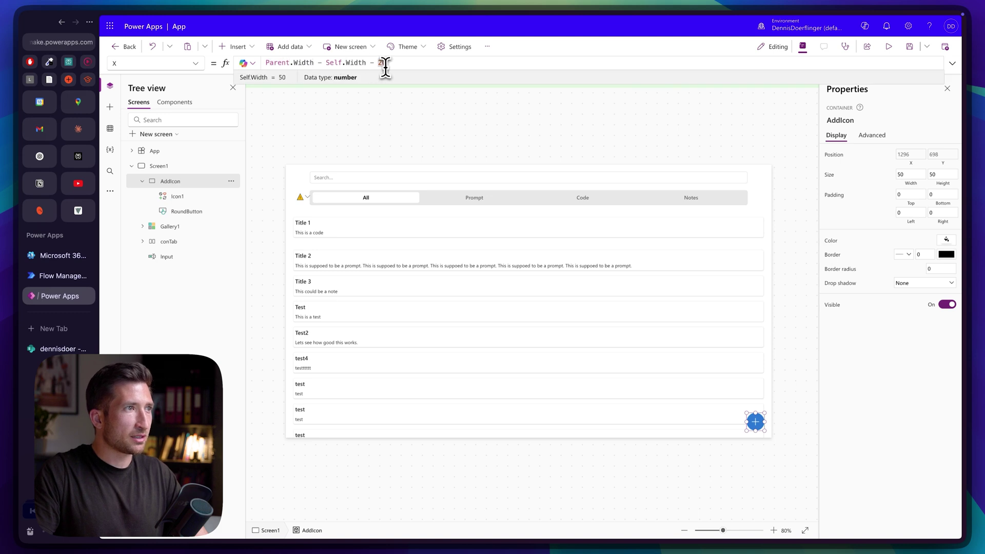
{"action": "left_click", "coordinate": [196, 64]}
{"action": "type", "text": "Y"}
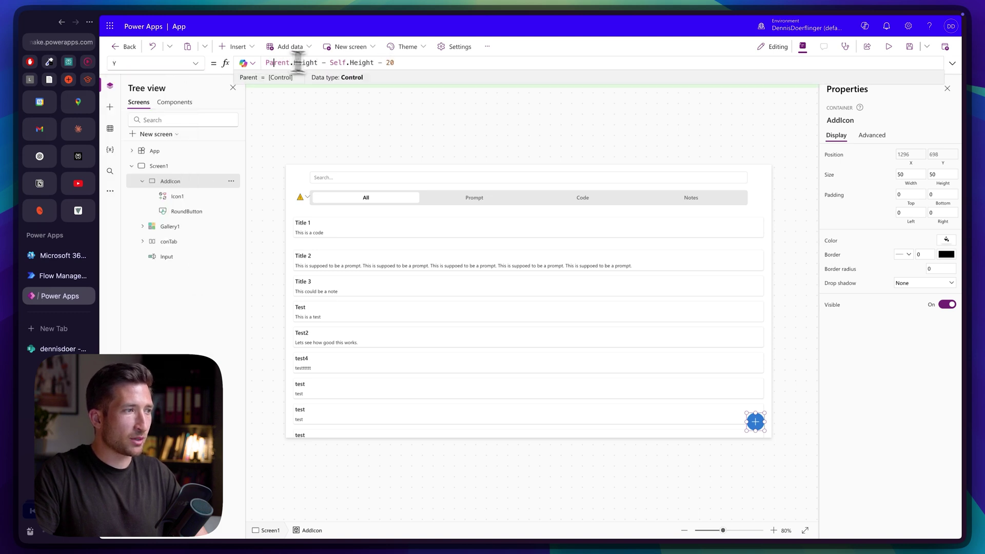
{"action": "left_click", "coordinate": [196, 63]}
{"action": "type", "text": "Width"}
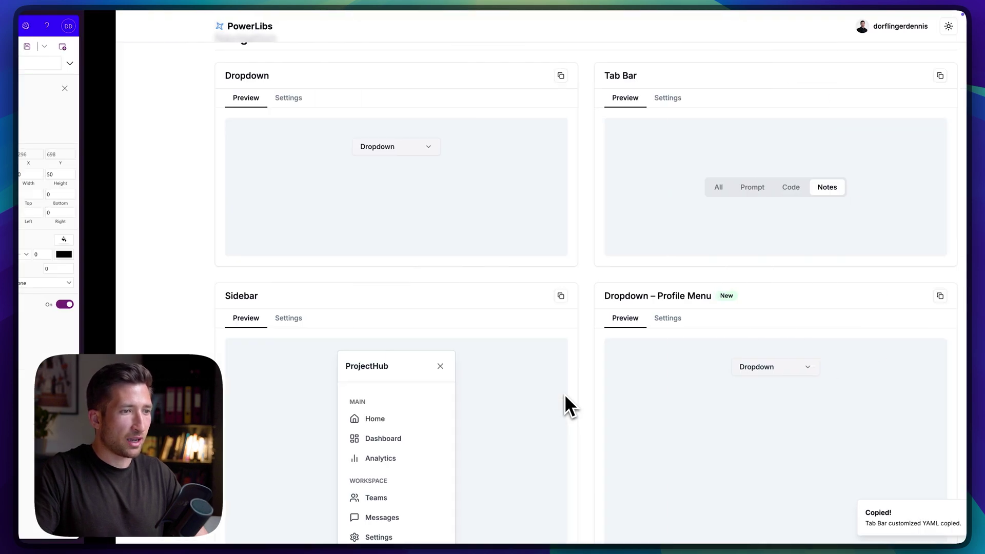
Switch to PowerLibs, find the Modal component under Feedback, try its preview and copy its default YAML
{"action": "scroll", "coordinate": [457, 211], "scroll_direction": "down", "scroll_amount": 15}
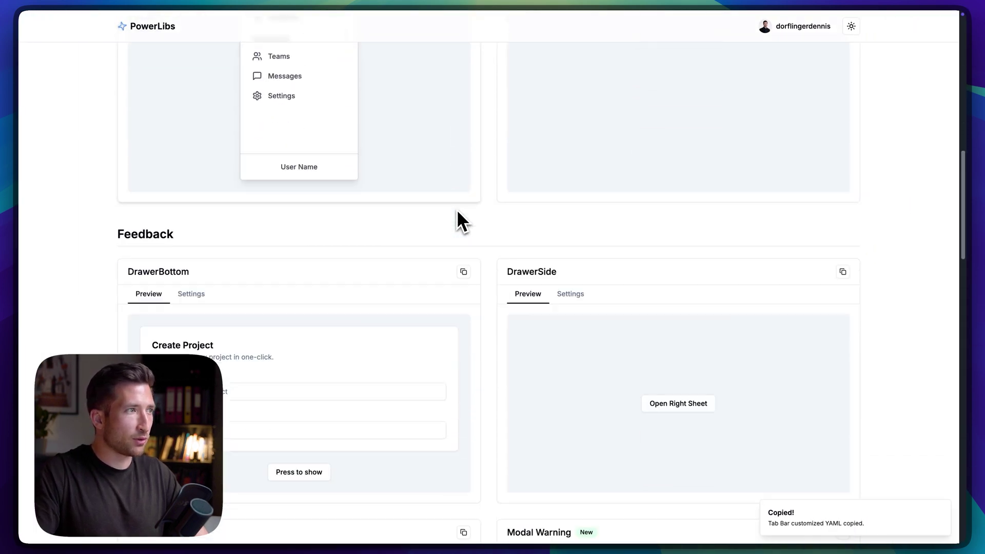
{"action": "scroll", "coordinate": [458, 213], "scroll_direction": "down", "scroll_amount": 1}
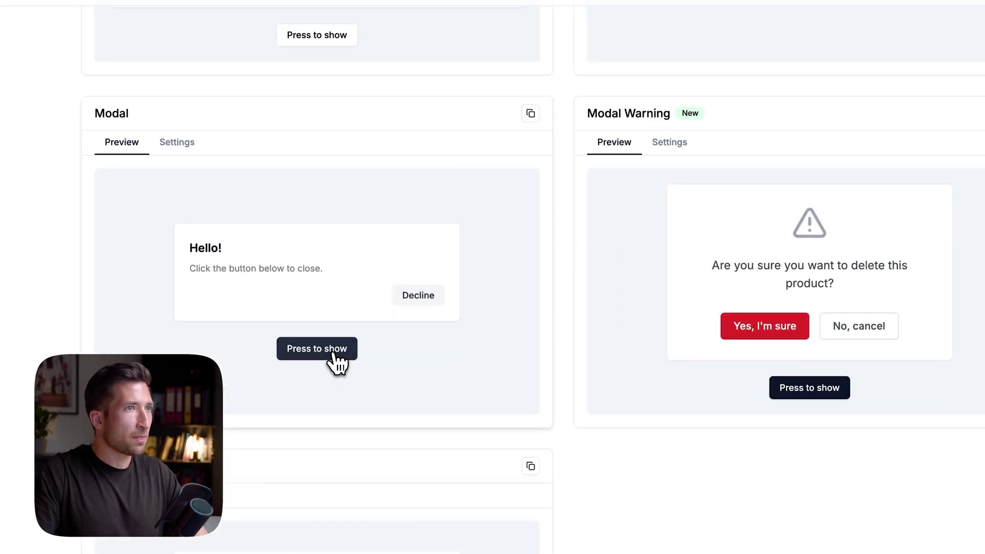
{"action": "left_click", "coordinate": [307, 305]}
{"action": "left_click", "coordinate": [402, 301]}
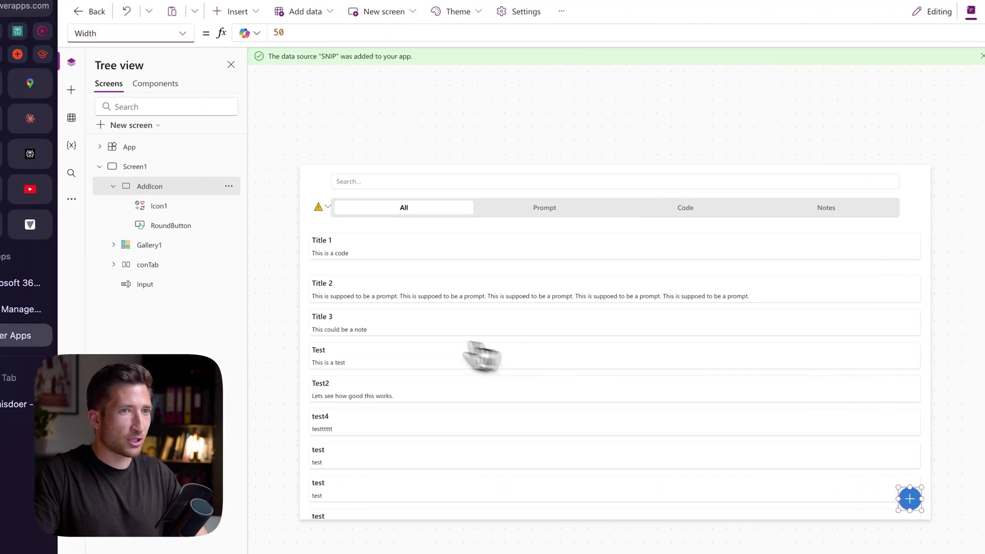
Paste the Modal code onto Screen1 in Power Apps and delete its btnModal PopUp button
{"action": "right_click", "coordinate": [163, 171]}
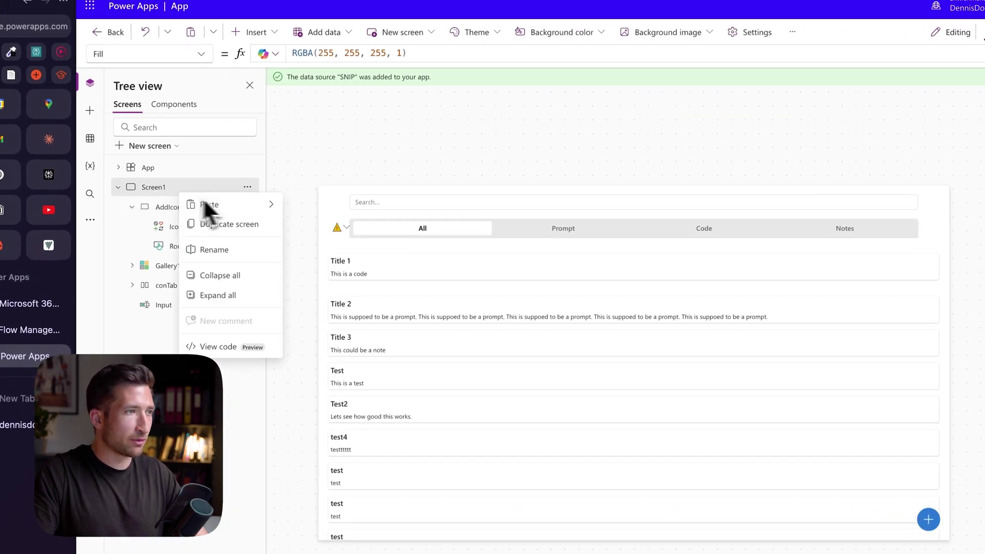
{"action": "left_click", "coordinate": [315, 228]}
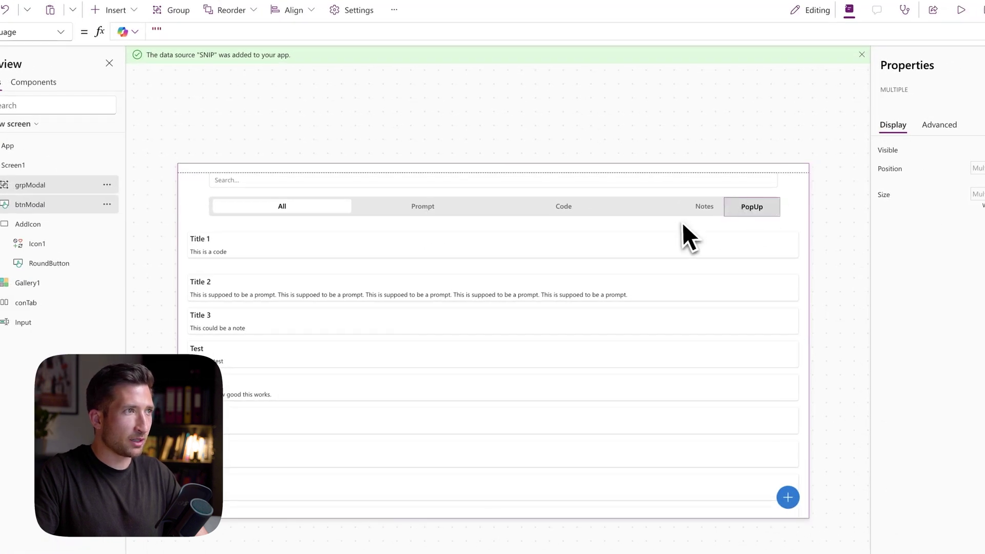
{"action": "left_click", "coordinate": [44, 204]}
{"action": "key", "text": "Delete"}
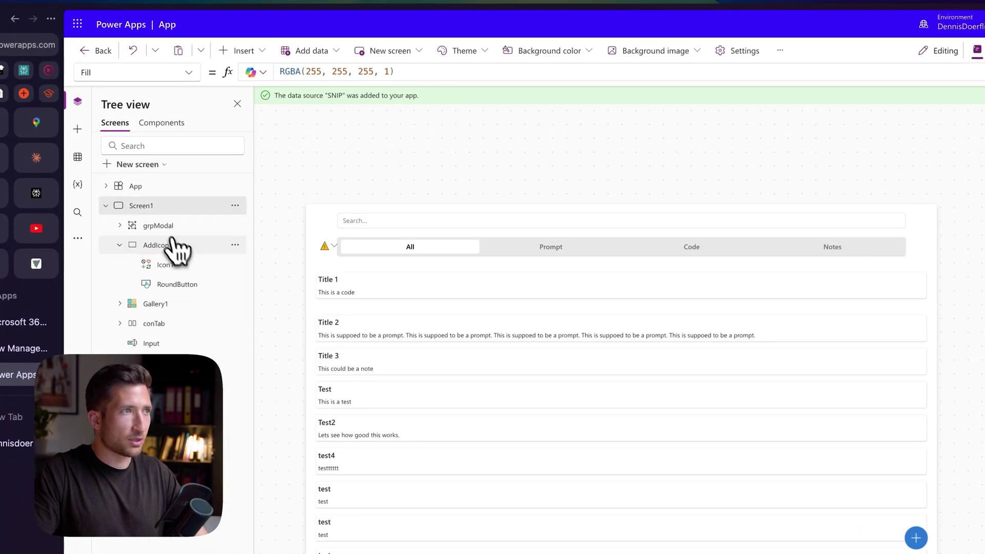
Check the variable in Icon1's OnSelect formula and set grpModal's Visible property to varPopup
{"action": "left_click", "coordinate": [163, 226]}
{"action": "left_click", "coordinate": [189, 72]}
{"action": "left_click", "coordinate": [189, 72]}
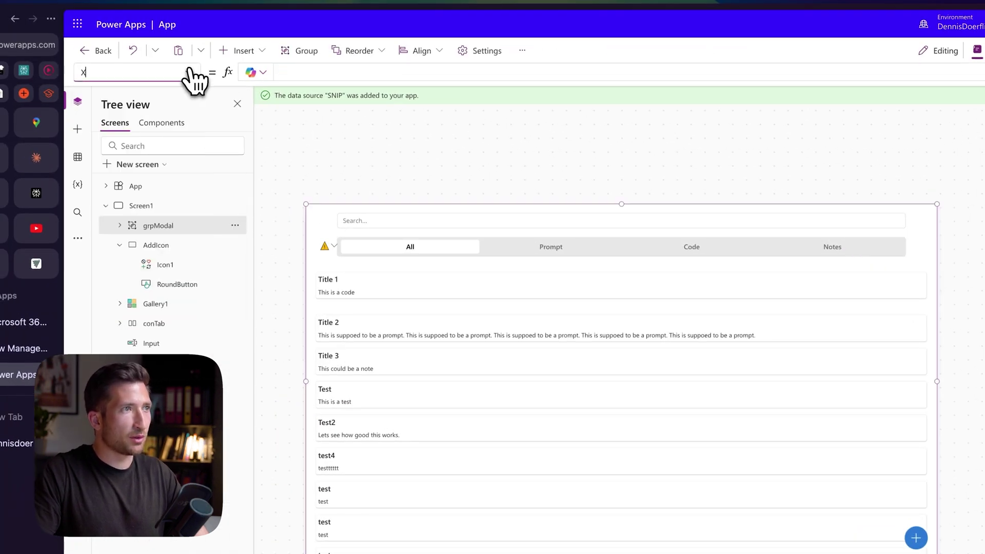
{"action": "left_click", "coordinate": [916, 538]}
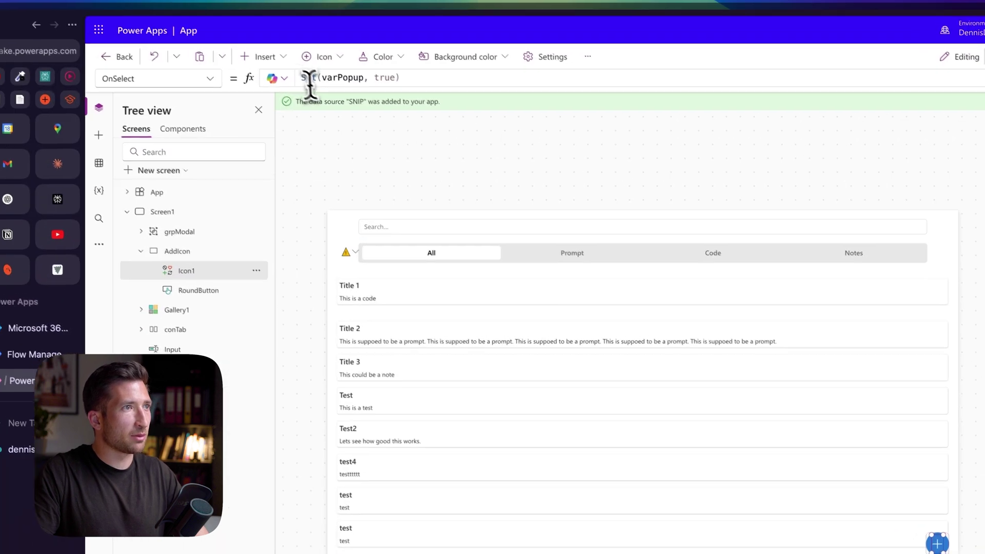
{"action": "left_click_drag", "start_coordinate": [306, 77], "coordinate": [377, 78]}
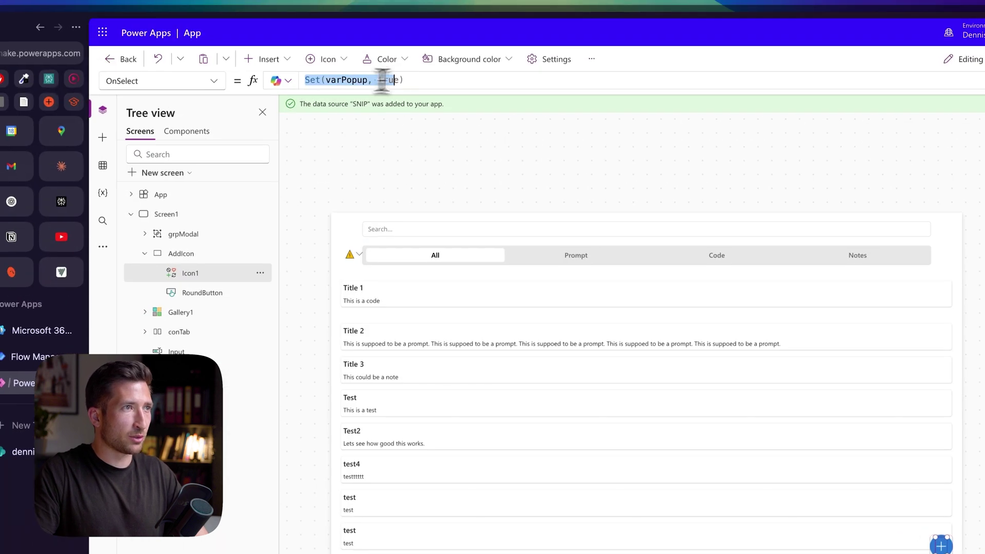
{"action": "left_click", "coordinate": [163, 234]}
{"action": "double_click", "coordinate": [329, 80]}
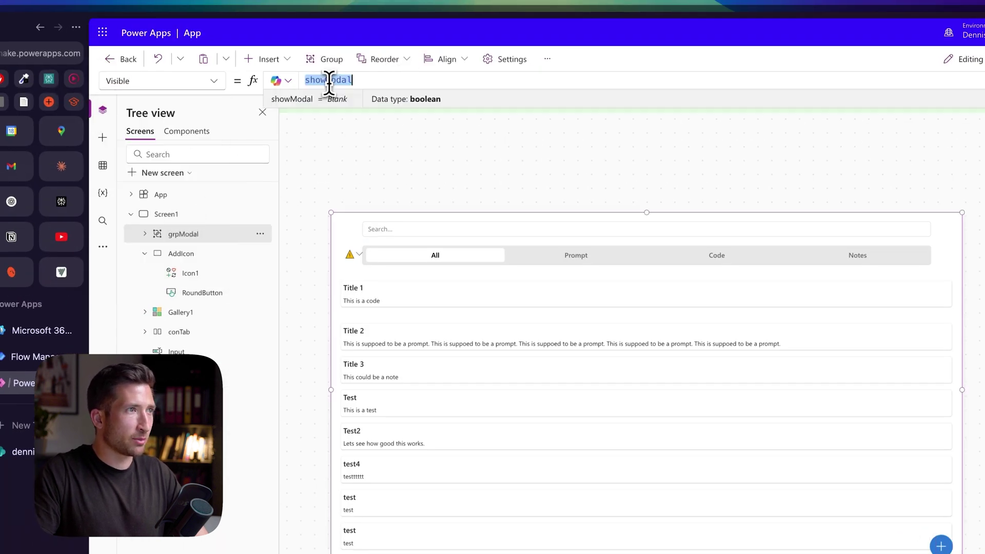
{"action": "type", "text": "varPopup"}
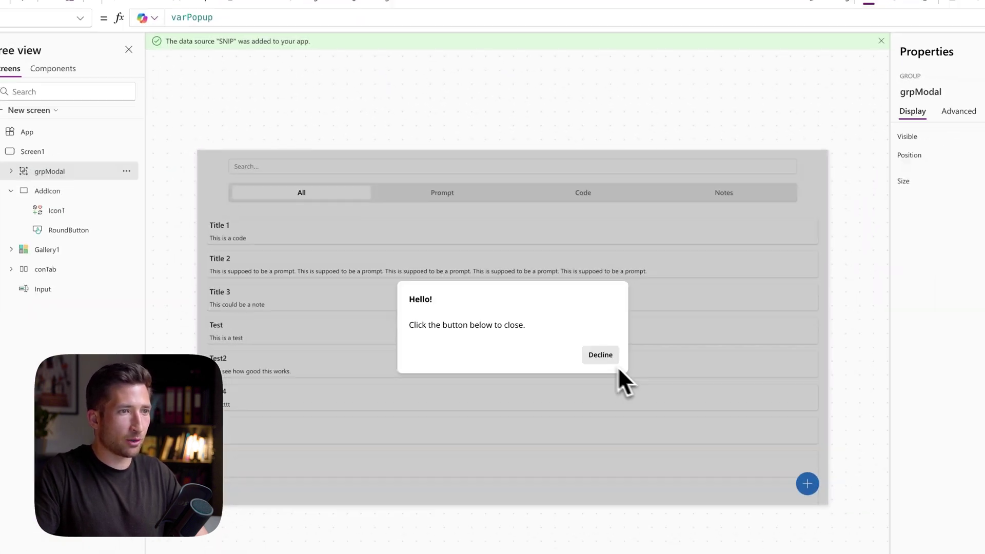
Set btnCloseModal's OnSelect to Set(varPopup, false) and test opening and closing the popup with the plus icon and Decline
{"action": "left_click", "coordinate": [719, 411]}
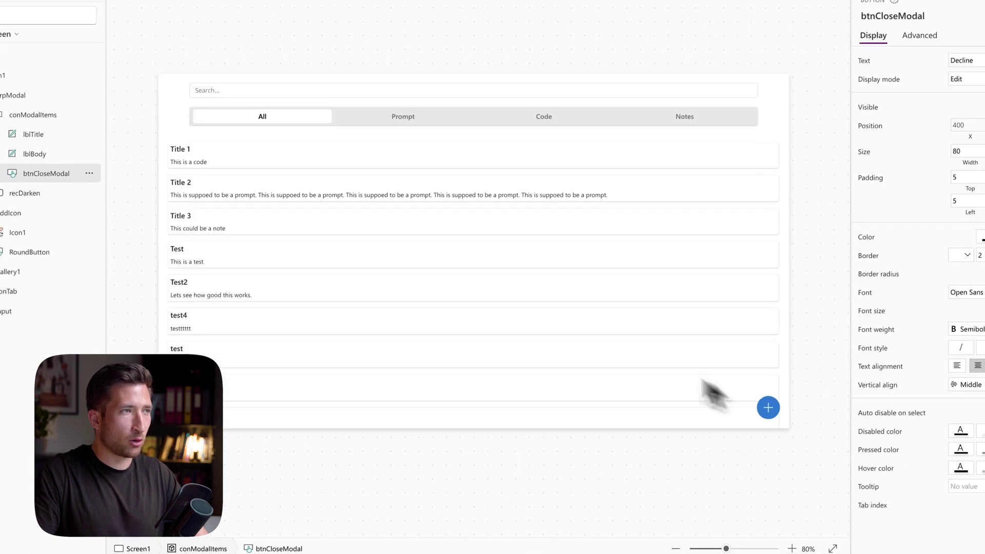
{"action": "left_click", "coordinate": [768, 408]}
{"action": "left_click", "coordinate": [562, 283]}
{"action": "left_click", "coordinate": [765, 410]}
Delete the conModalItems container with its labels and Decline button from grpModal
{"action": "left_click", "coordinate": [62, 122]}
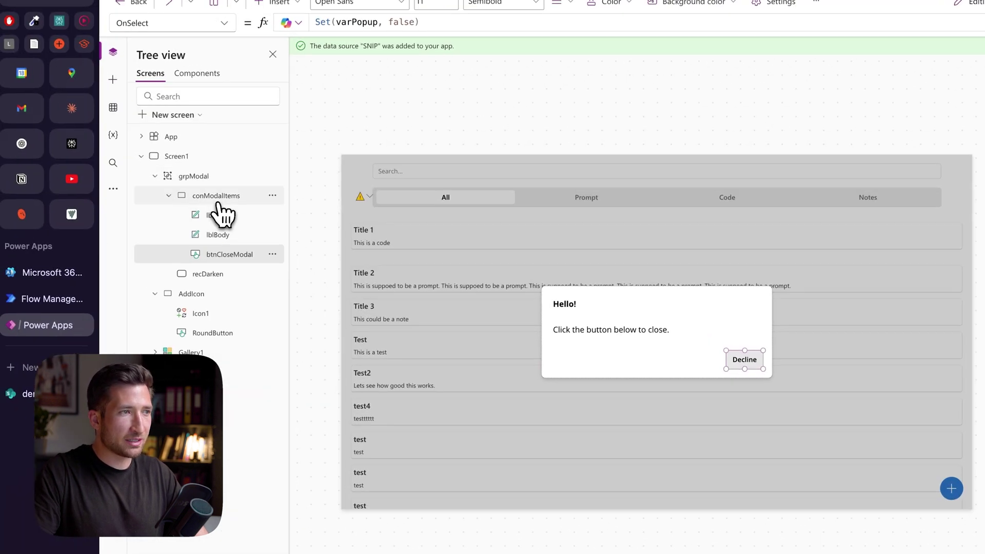
{"action": "left_click", "coordinate": [223, 234]}
{"action": "left_click", "coordinate": [224, 196]}
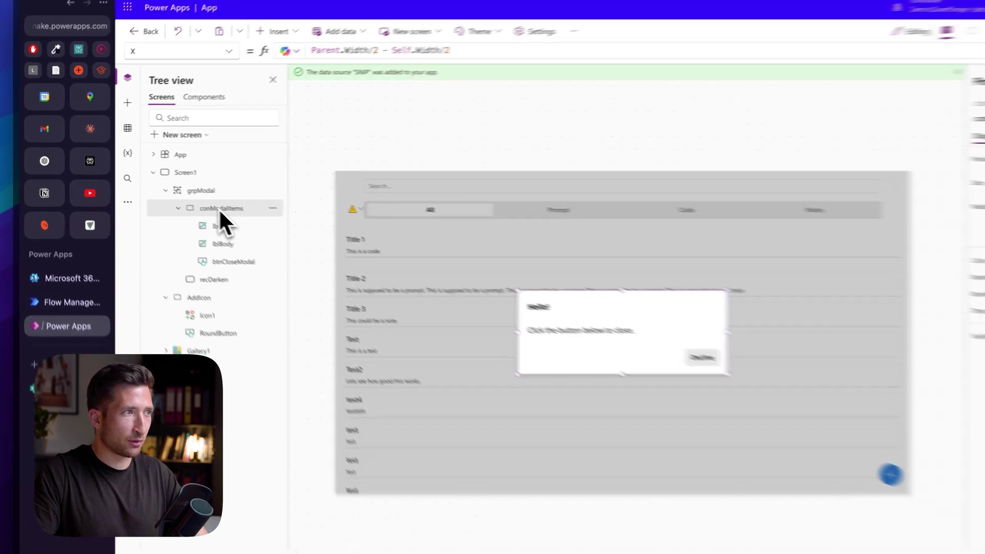
{"action": "key", "text": "Delete"}
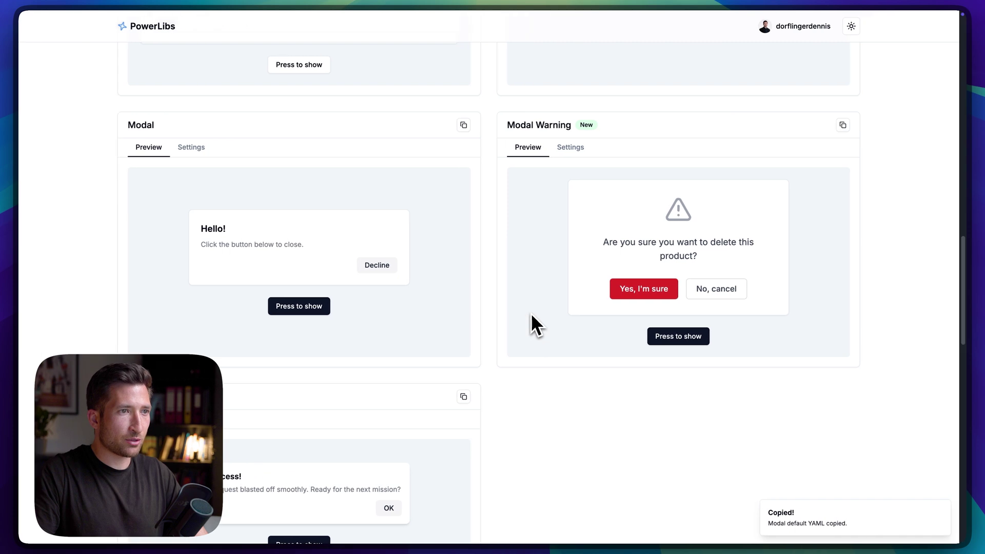
Copy the Card component from the Layout/Display section of PowerLibs and paste its code onto Screen1 in Power Apps
{"action": "scroll", "coordinate": [462, 210], "scroll_direction": "down", "scroll_amount": 15}
{"action": "scroll", "coordinate": [460, 201], "scroll_direction": "down", "scroll_amount": 3}
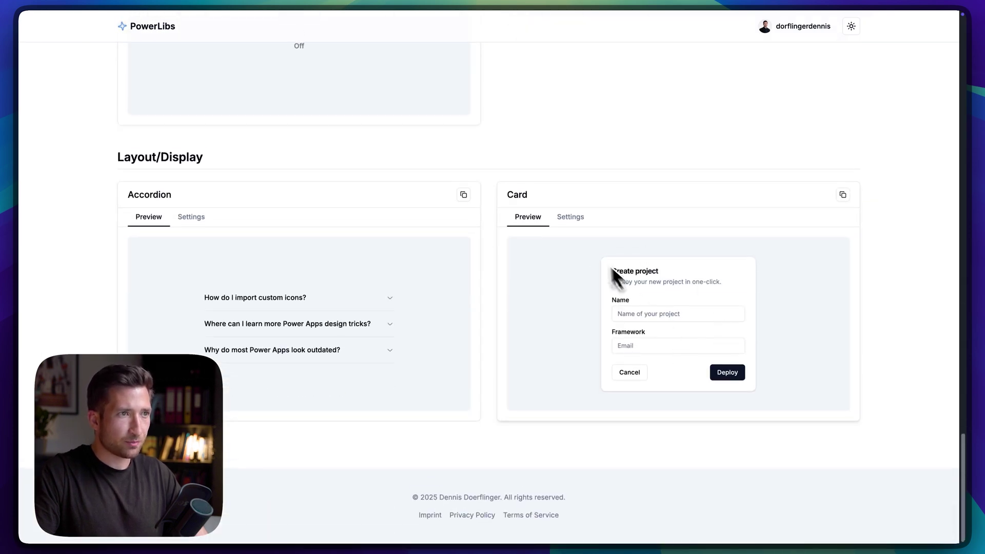
{"action": "left_click", "coordinate": [573, 218]}
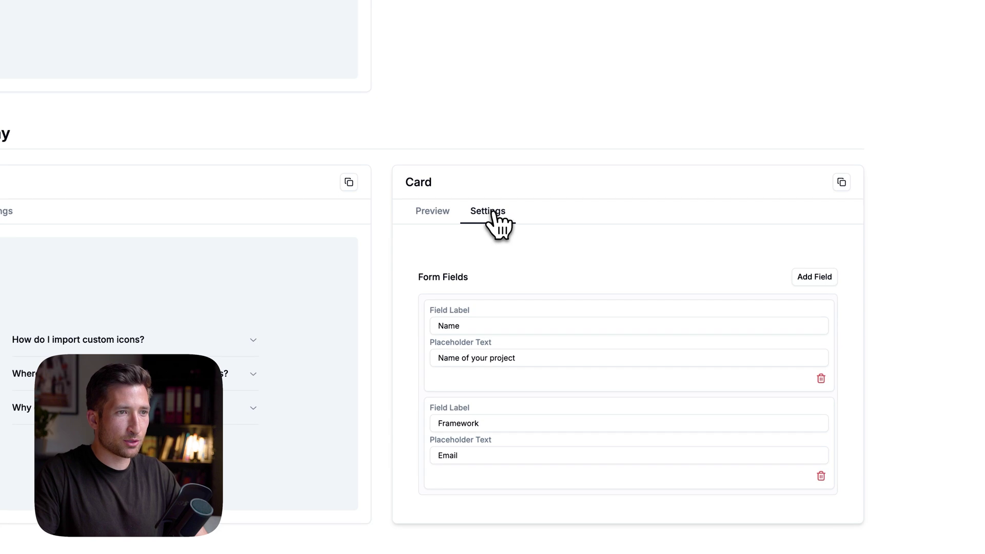
{"action": "left_click", "coordinate": [455, 217]}
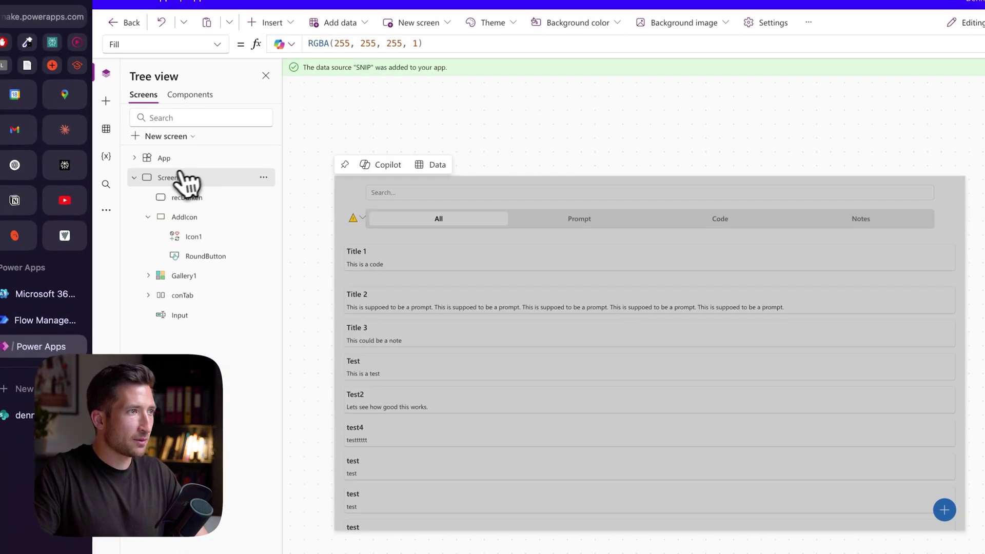
{"action": "left_click", "coordinate": [173, 182]}
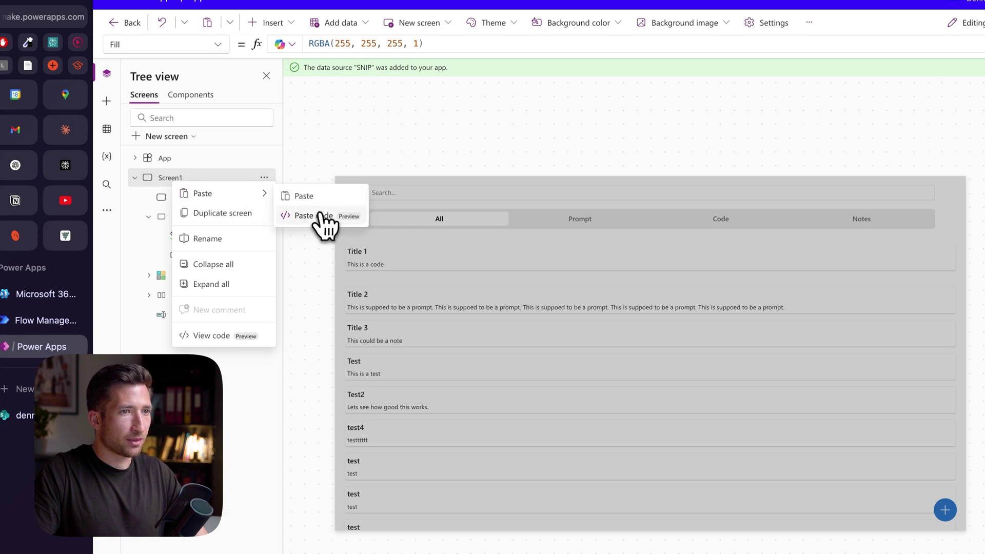
{"action": "left_click", "coordinate": [324, 216]}
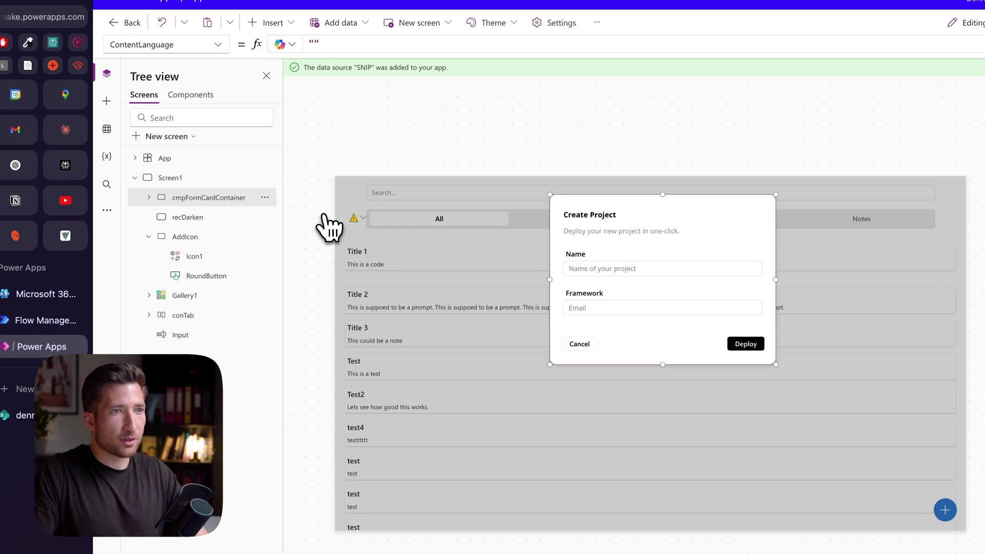
Center cmpFormCardContainer horizontally by setting its X to Parent.Width/2 - Self.Width/2
{"action": "left_click", "coordinate": [218, 46]}
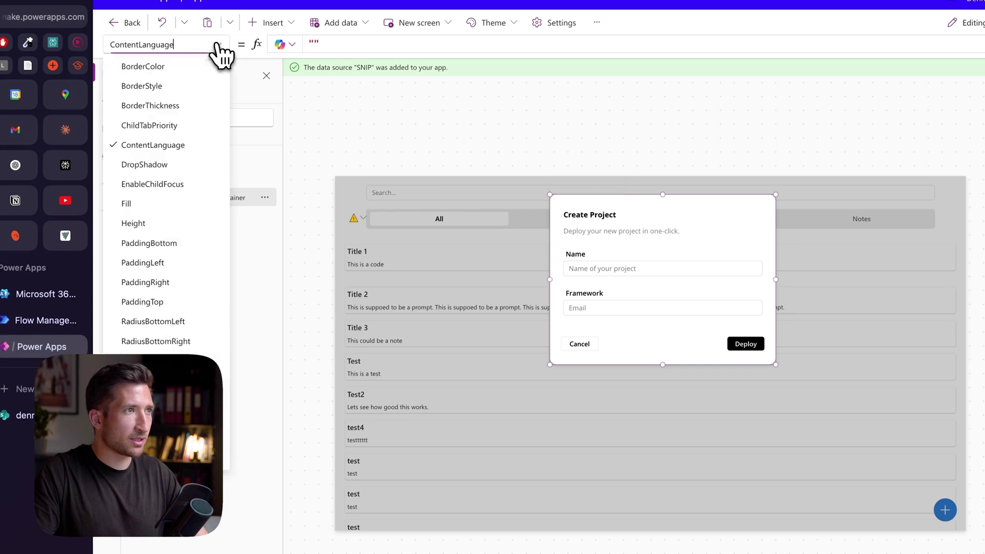
{"action": "left_click", "coordinate": [125, 439]}
{"action": "double_click", "coordinate": [351, 44]}
{"action": "type", "text": "Paren"}
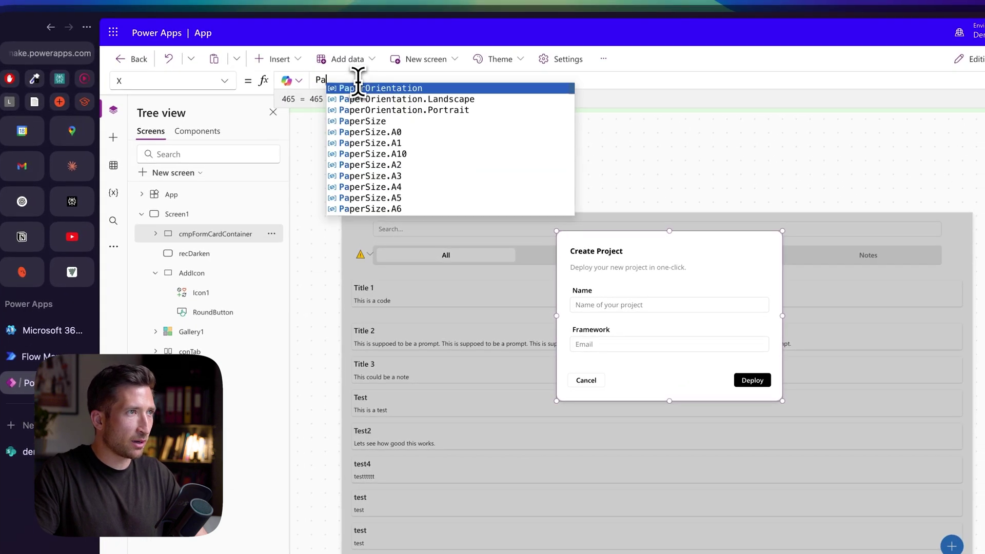
{"action": "type", "text": "t.Width/2 - "}
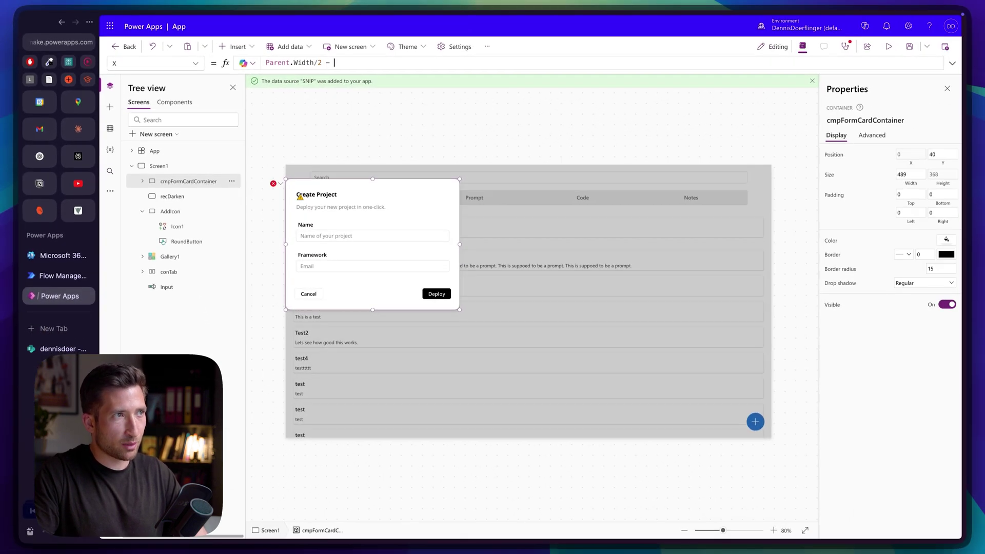
{"action": "type", "text": "Self.Width/2"}
Center cmpFormCardContainer vertically by reusing the X formula for Y, changed to Parent.Height/2 - Self.Height/2
{"action": "left_click_drag", "start_coordinate": [266, 63], "coordinate": [389, 65]}
{"action": "key", "text": "super+c"}
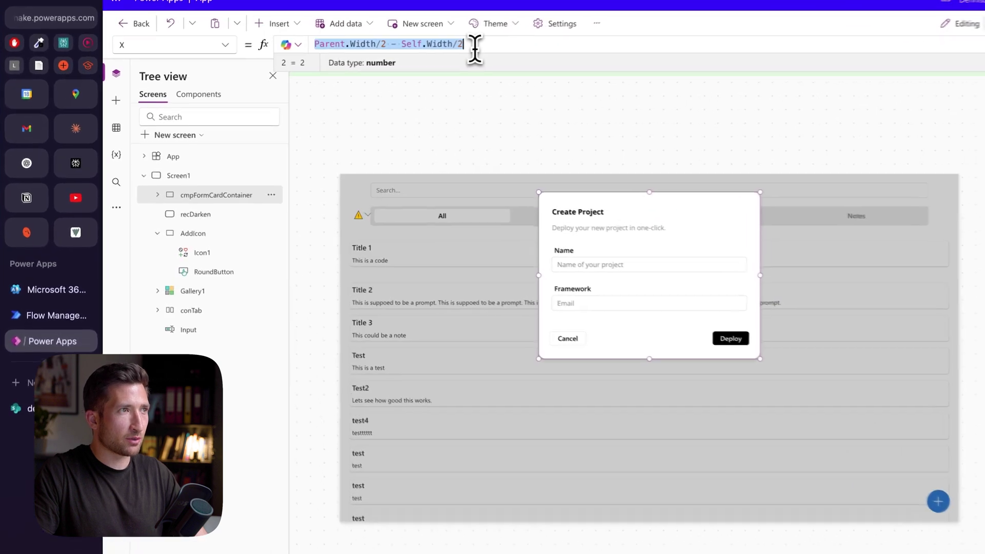
{"action": "left_click", "coordinate": [195, 63]}
{"action": "left_click", "coordinate": [182, 386]}
{"action": "double_click", "coordinate": [378, 31]}
{"action": "key", "text": "super+v"}
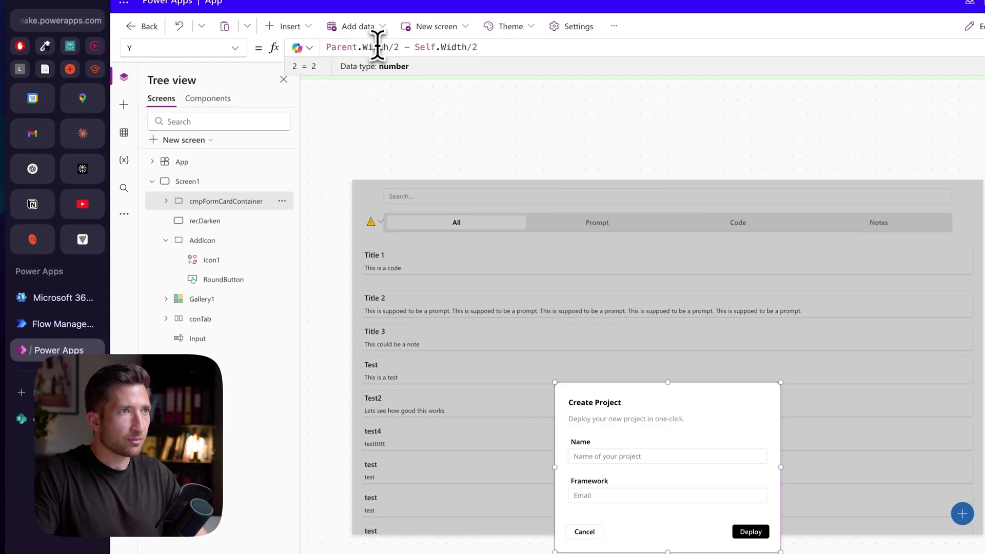
{"action": "key", "text": "Tab"}
{"action": "double_click", "coordinate": [459, 47]}
{"action": "type", "text": "Height"}
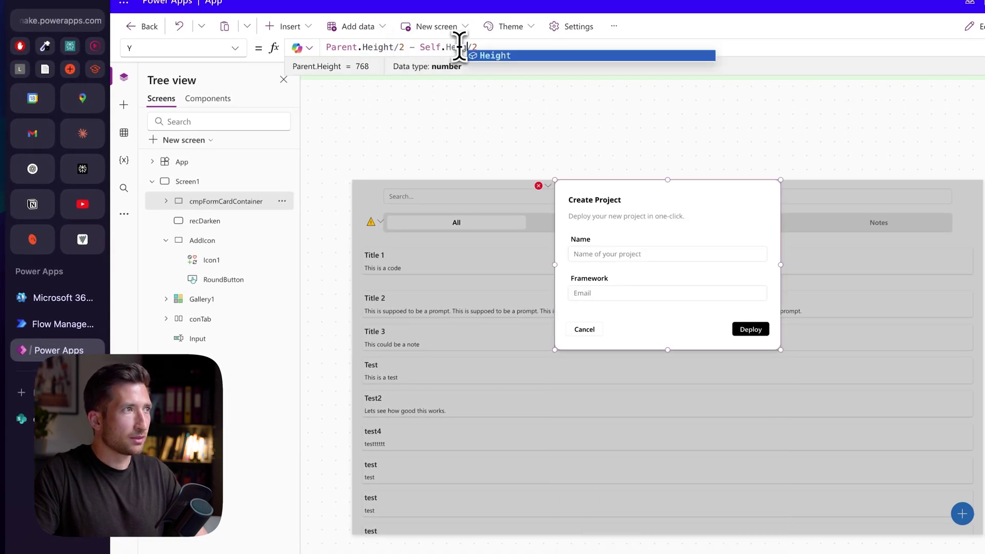
{"action": "left_click", "coordinate": [235, 49]}
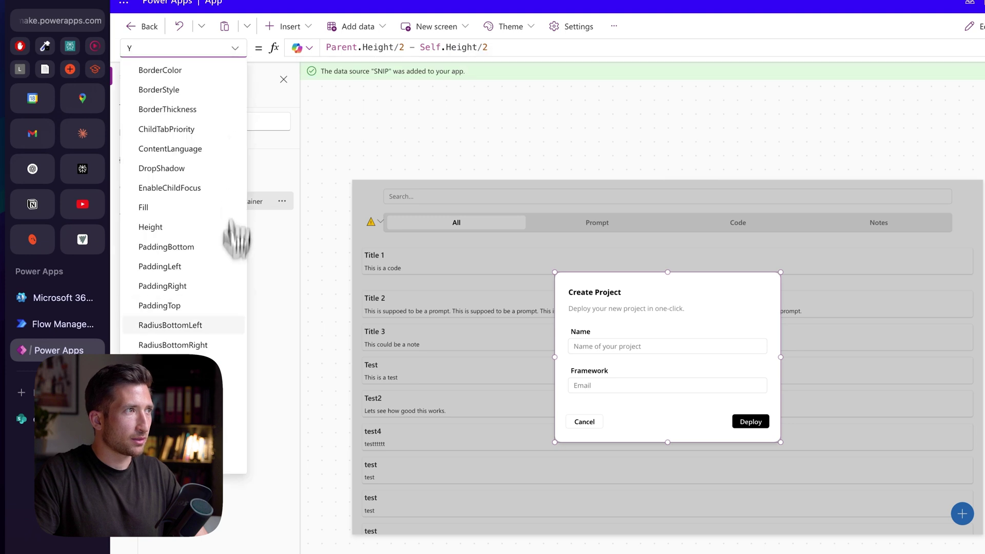
Set the Width of cmpFormCardContainer to Parent.Width*90%
{"action": "left_click", "coordinate": [226, 425]}
{"action": "double_click", "coordinate": [367, 49]}
{"action": "type", "text": "Pa"}
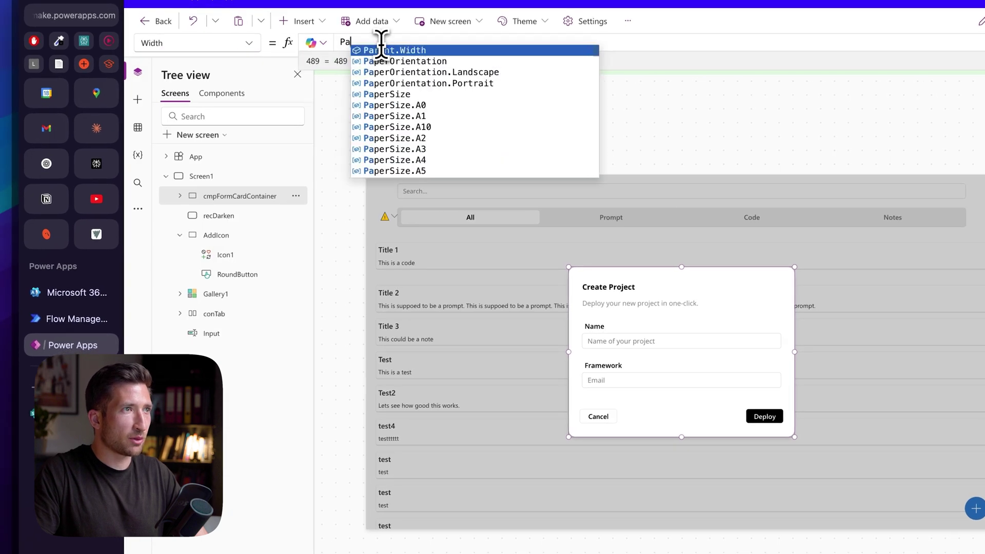
{"action": "key", "text": "Tab"}
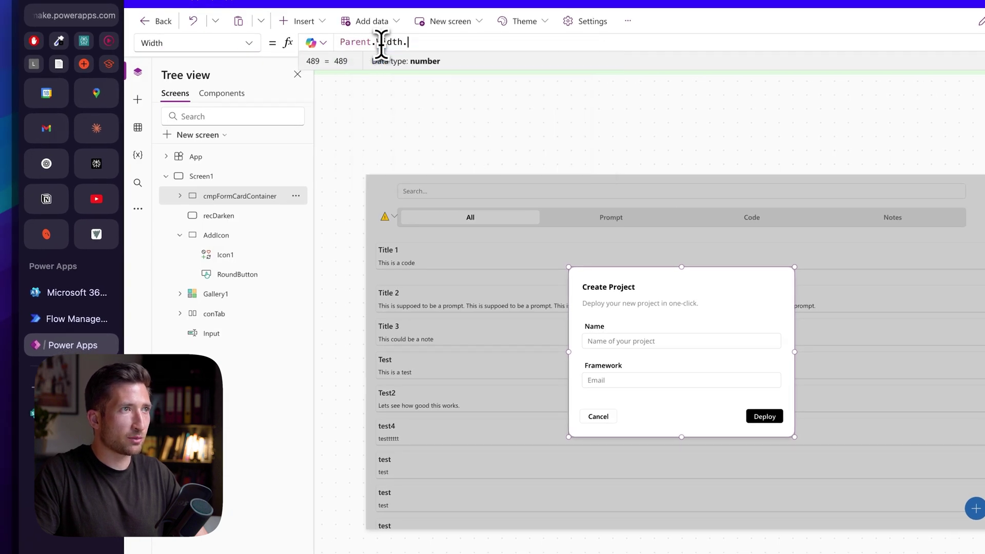
{"action": "type", "text": "*90%"}
Set the Height of cmpFormCardContainer to Parent.Height*90% and check the popup in the app preview
{"action": "left_click", "coordinate": [251, 43]}
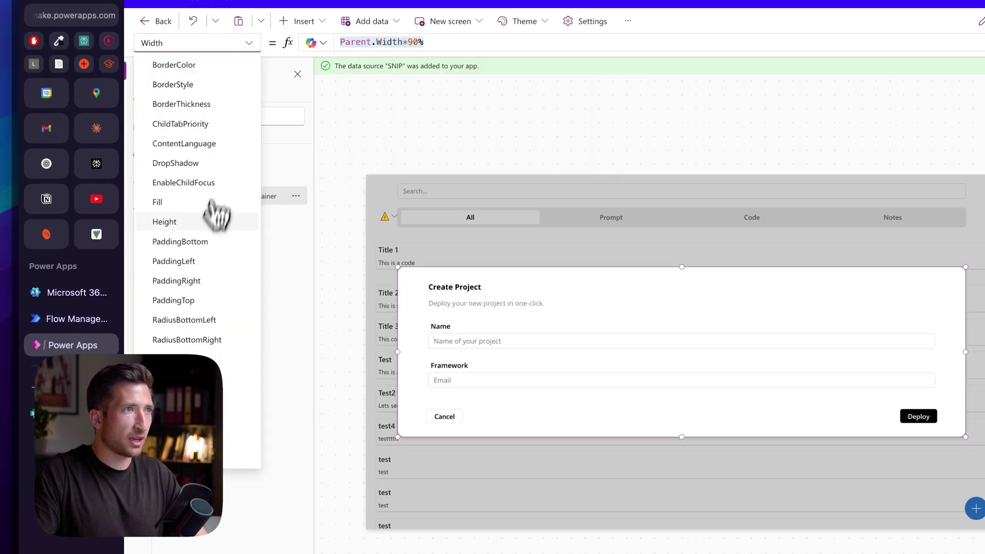
{"action": "left_click", "coordinate": [214, 221]}
{"action": "left_click", "coordinate": [532, 43]}
{"action": "key", "text": "ctrl+a"}
{"action": "type", "text": "Parent.Width*90%"}
{"action": "double_click", "coordinate": [394, 42]}
{"action": "type", "text": "Height"}
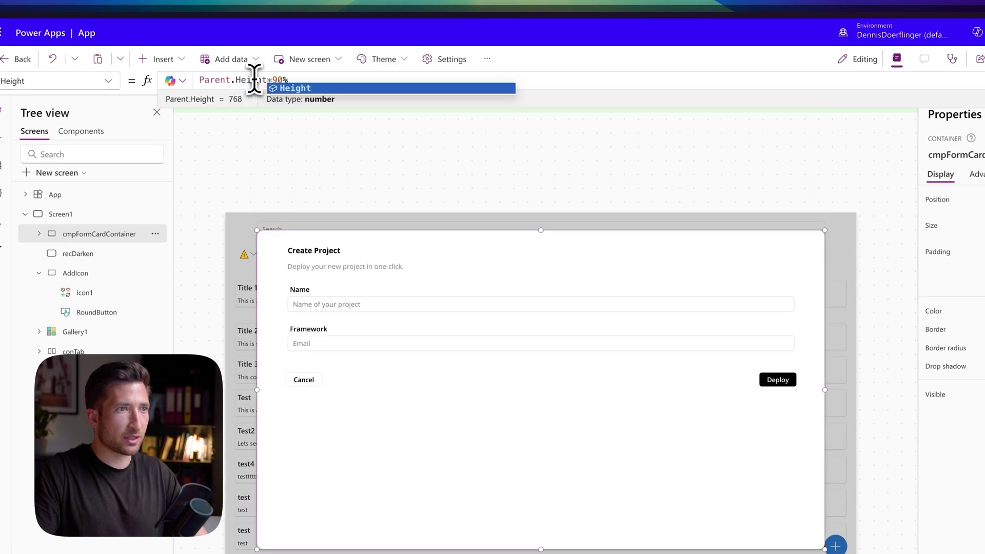
{"action": "left_click", "coordinate": [877, 60]}
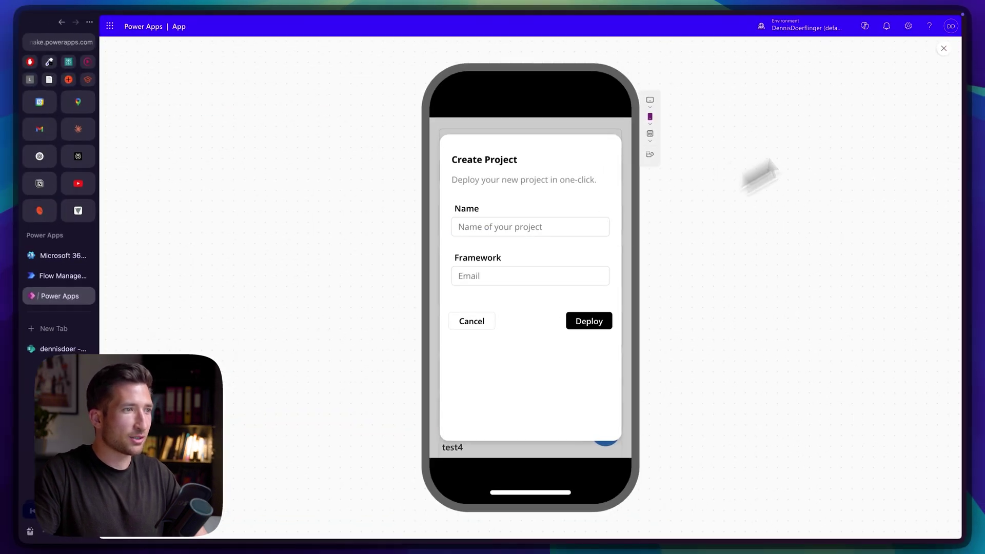
{"action": "left_click", "coordinate": [945, 49]}
Anchor btnCancel to the bottom of the card by setting its Y to Parent.Height - Self.Height - 20
{"action": "left_click", "coordinate": [347, 294]}
{"action": "left_click", "coordinate": [195, 64]}
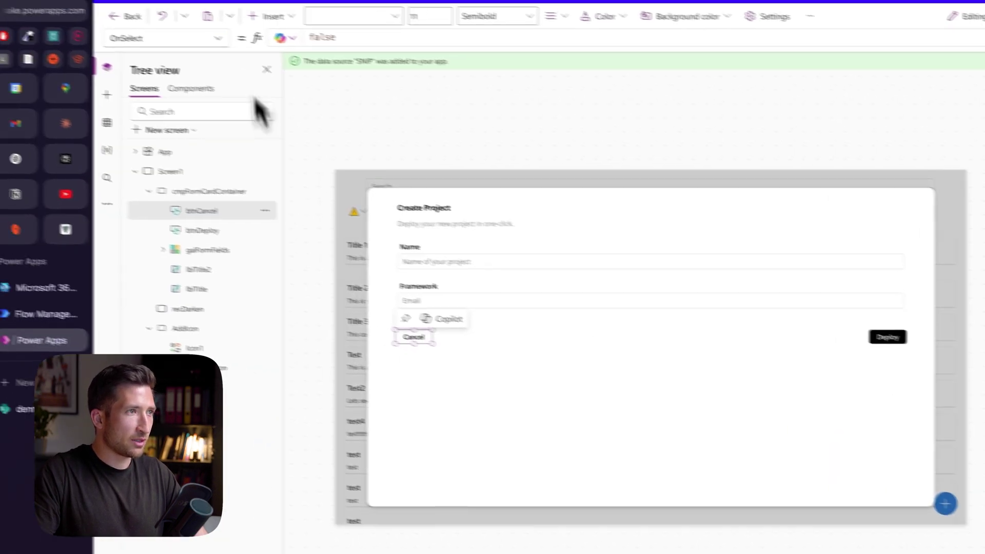
{"action": "scroll", "coordinate": [247, 201], "scroll_direction": "down", "scroll_amount": 6}
{"action": "left_click", "coordinate": [197, 497]}
{"action": "left_click", "coordinate": [568, 40]}
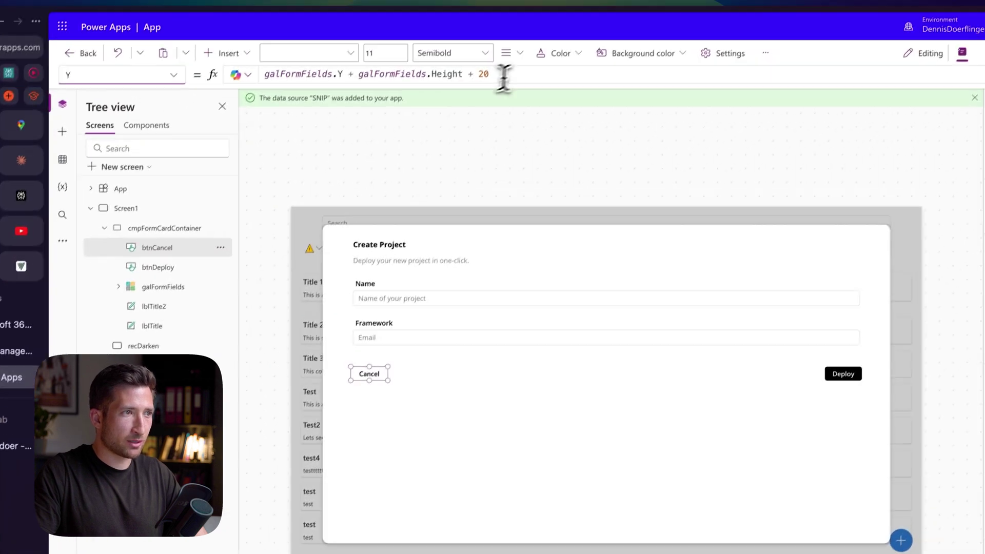
{"action": "key", "text": "ctrl+a"}
{"action": "key", "text": "BackSpace"}
{"action": "type", "text": "Pare"}
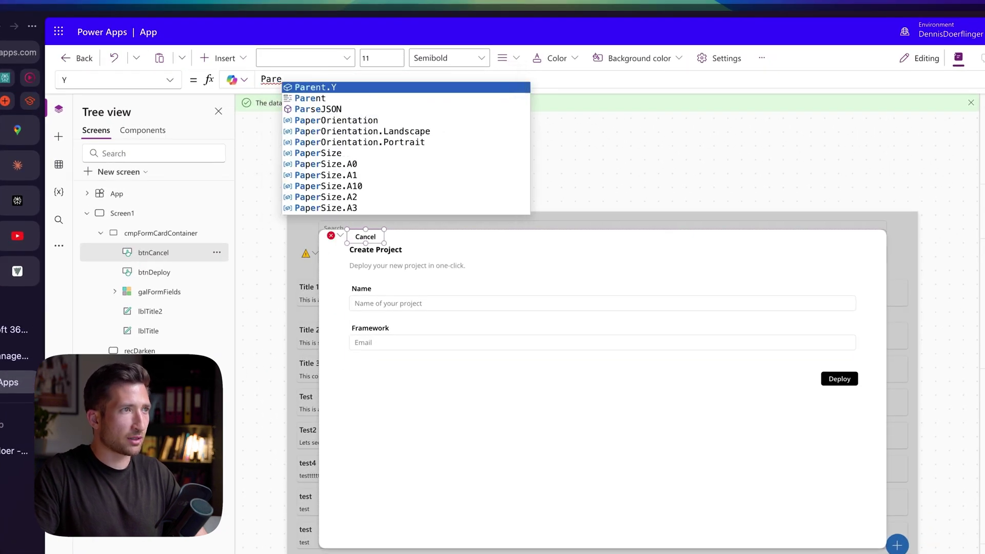
{"action": "type", "text": "nt.Height - Self.Height - 20"}
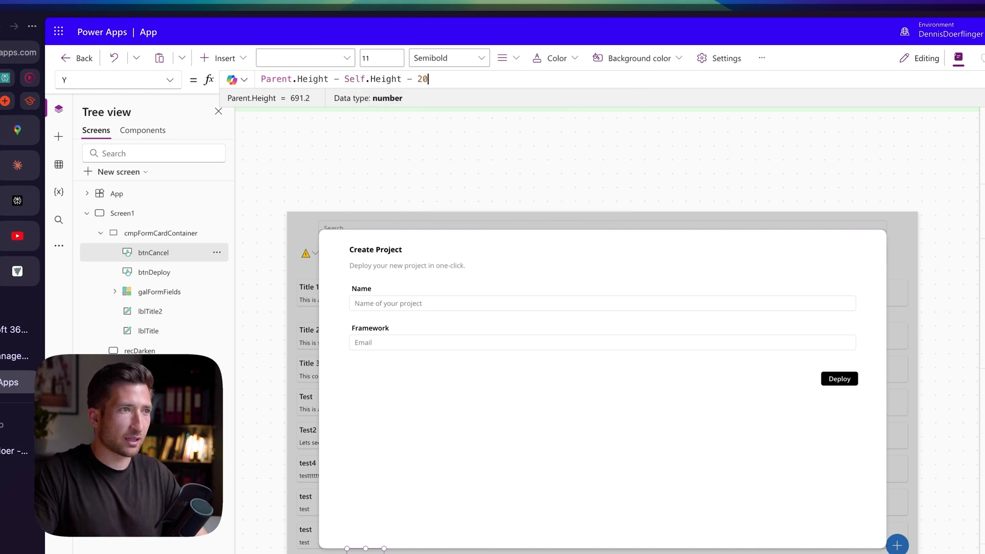
Give btnDeploy the same Y formula, Parent.Height - Self.Height - 20, and check the popup in the app preview
{"action": "left_click", "coordinate": [840, 378]}
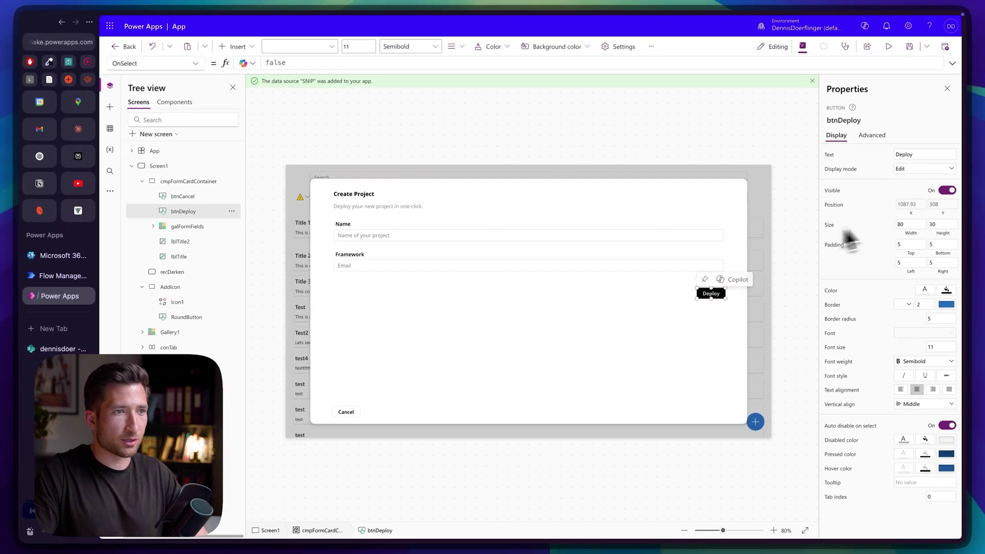
{"action": "left_click", "coordinate": [940, 208]}
{"action": "key", "text": "super+a"}
{"action": "type", "text": "Parent.Height - Self.Height - 20"}
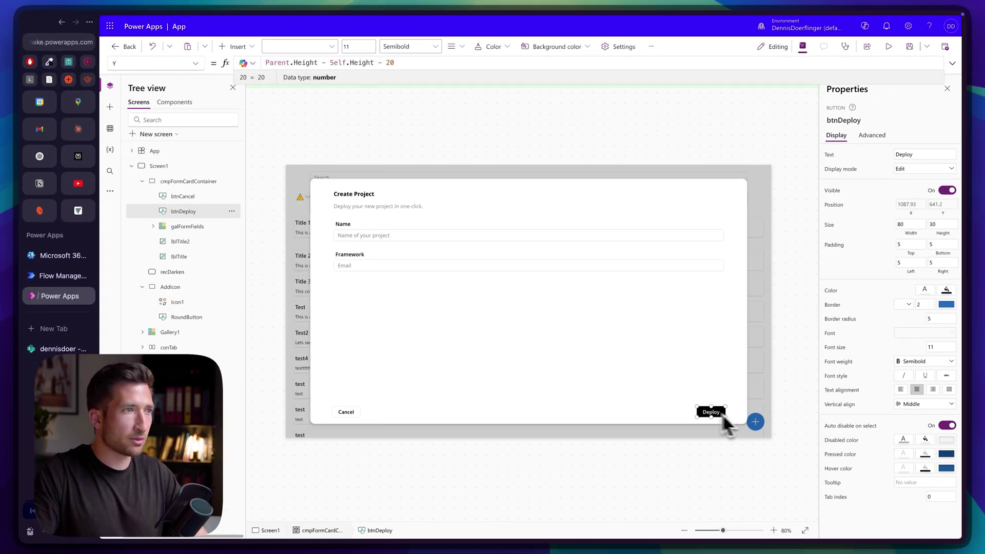
{"action": "left_click", "coordinate": [889, 46]}
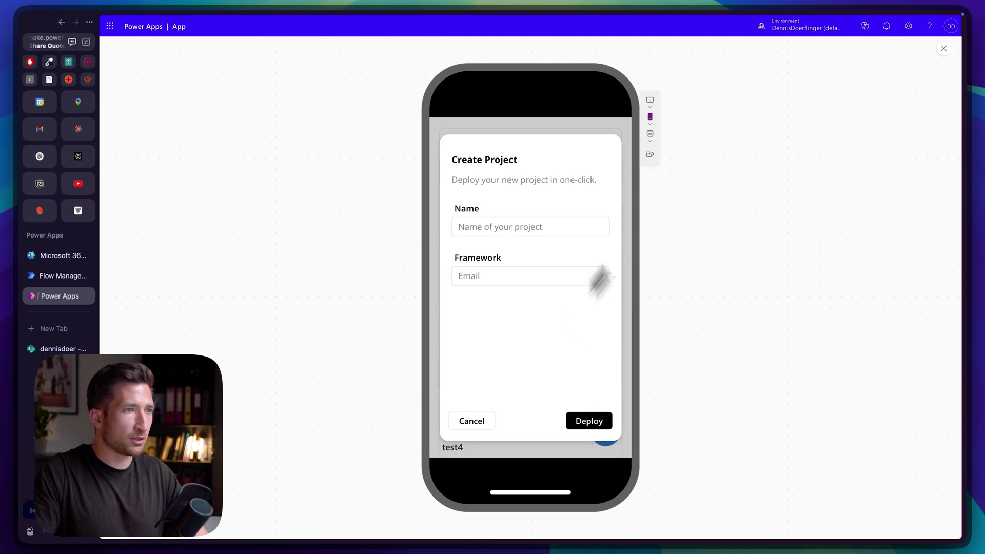
{"action": "left_click", "coordinate": [943, 49]}
Delete the "Create Project" title and the "Deploy your new project in one-click." subtitle from the card
{"action": "left_click", "coordinate": [356, 196]}
{"action": "key", "text": "Delete"}
{"action": "left_click", "coordinate": [359, 208]}
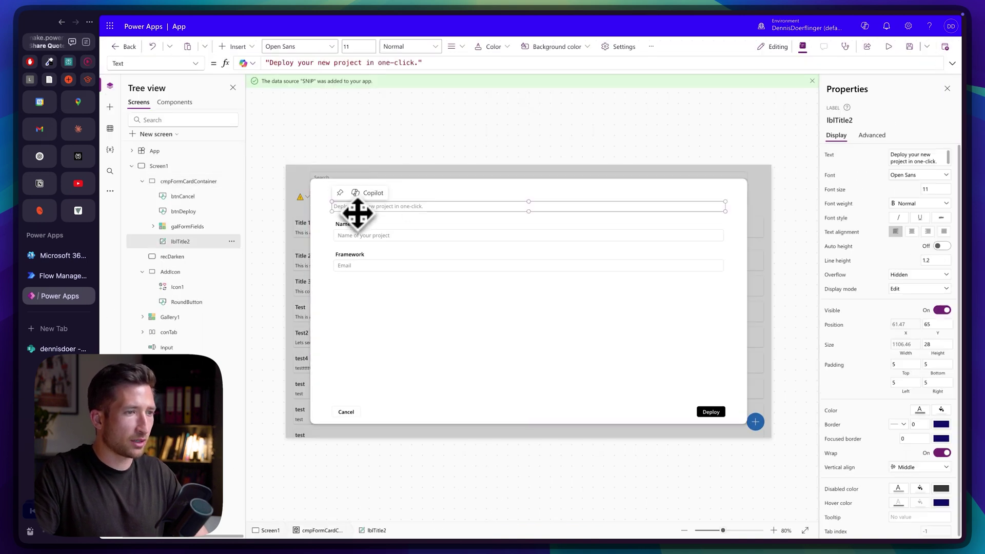
{"action": "key", "text": "Delete"}
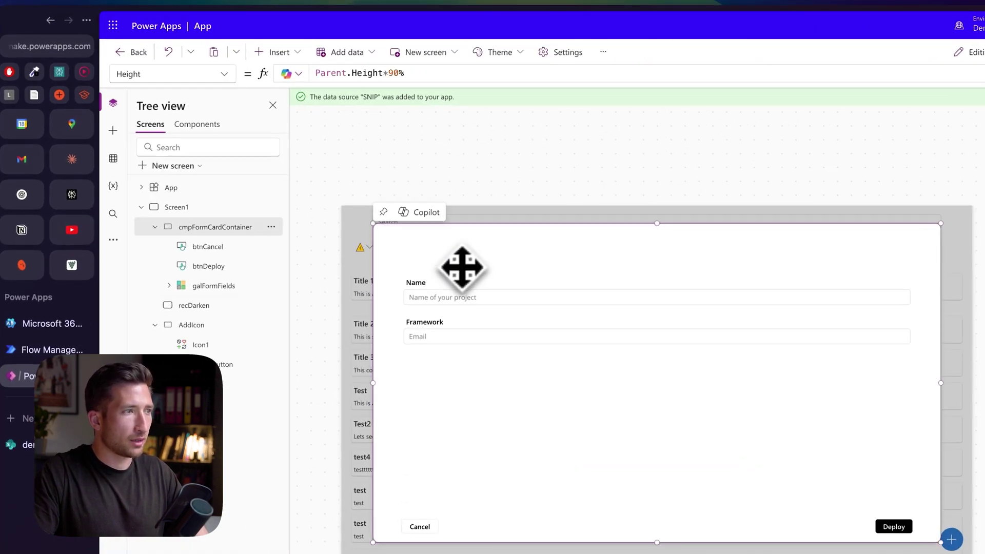
Replace the galFormFields gallery with its txtFieldValue and lblFieldLabel controls, pasted directly into cmpFormCardContainer
{"action": "left_click", "coordinate": [454, 280]}
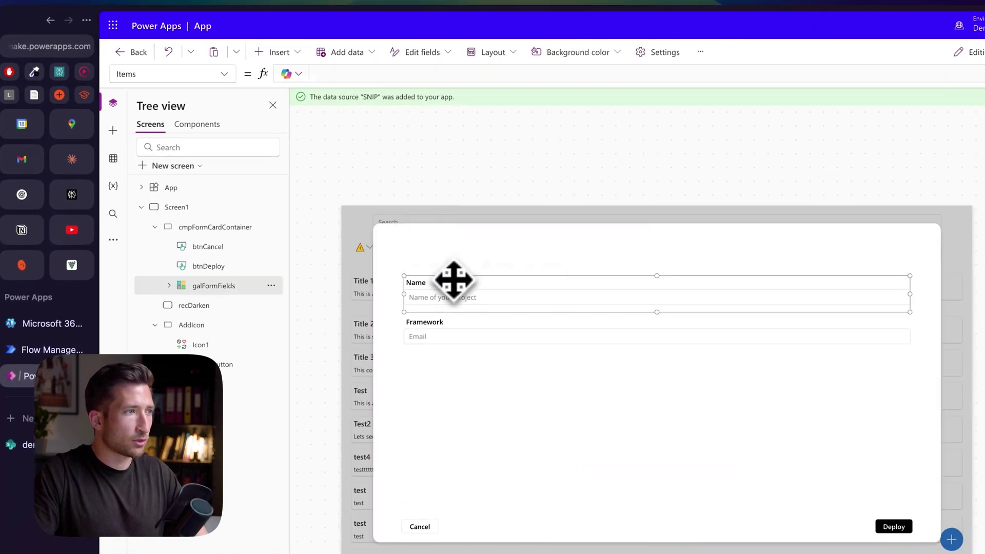
{"action": "left_click", "coordinate": [169, 285]}
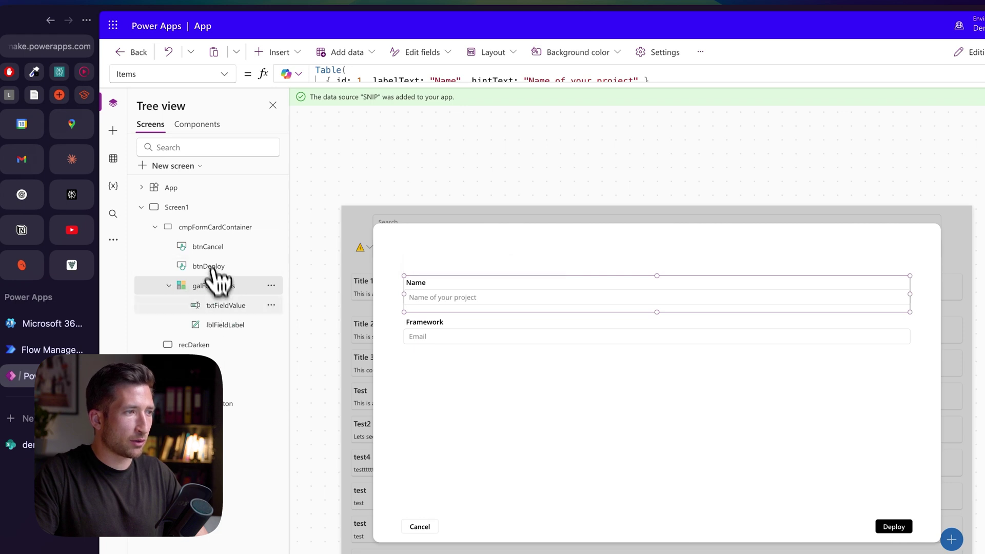
{"action": "left_click", "coordinate": [236, 312]}
{"action": "left_click", "coordinate": [237, 322]}
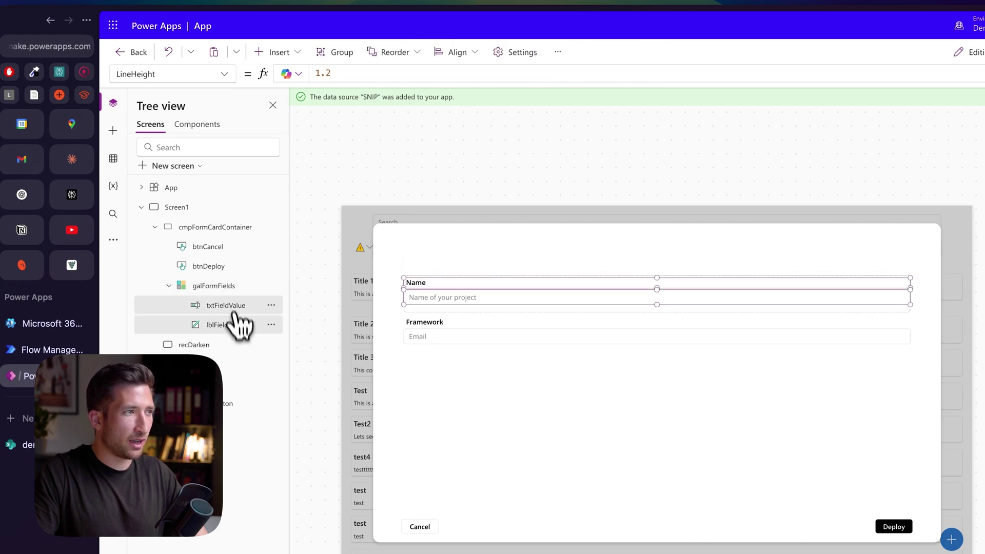
{"action": "left_click", "coordinate": [230, 286]}
{"action": "key", "text": "Delete"}
{"action": "key", "text": "ctrl+v"}
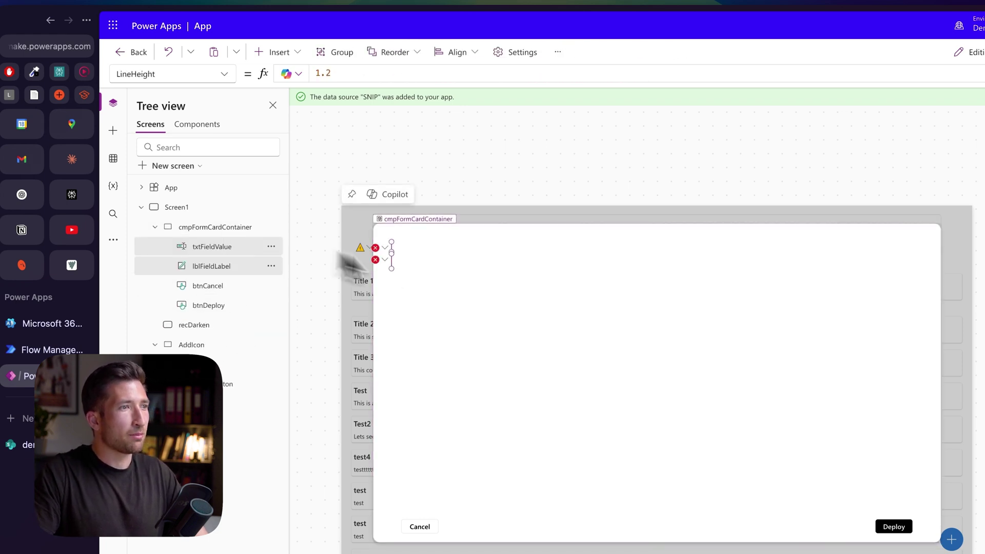
Fix the width error on lblFieldLabel by setting its Width to Parent.Width *90%
{"action": "left_click", "coordinate": [387, 259]}
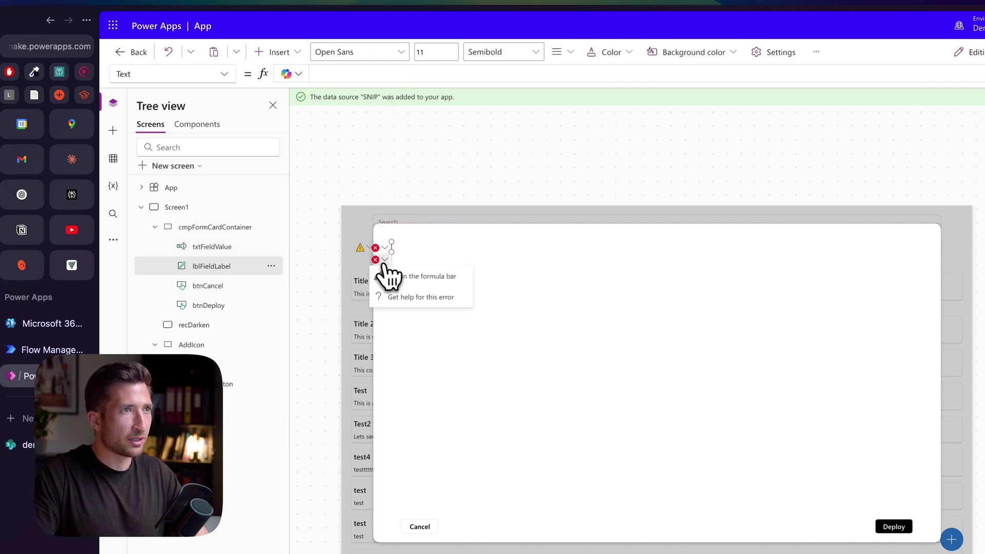
{"action": "left_click", "coordinate": [390, 276]}
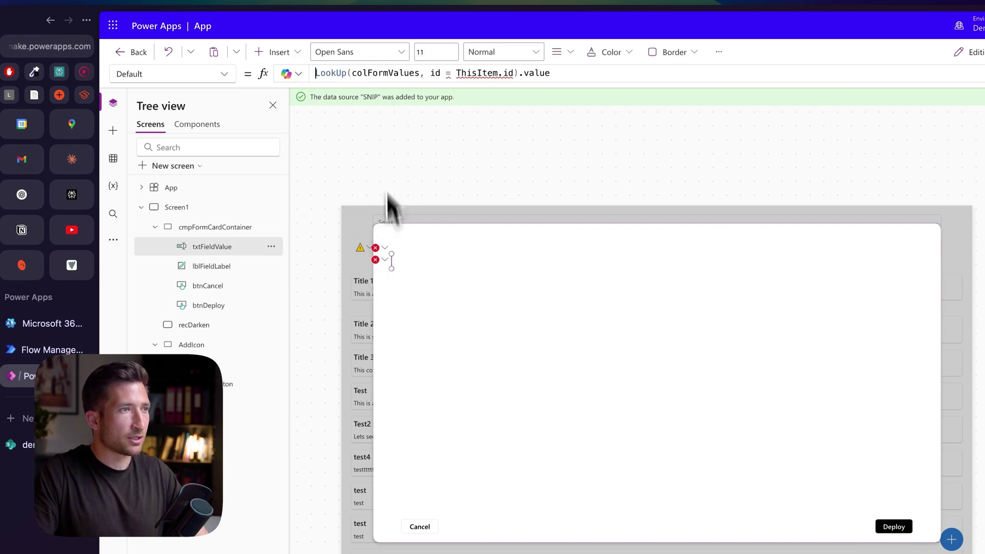
{"action": "left_click", "coordinate": [389, 256]}
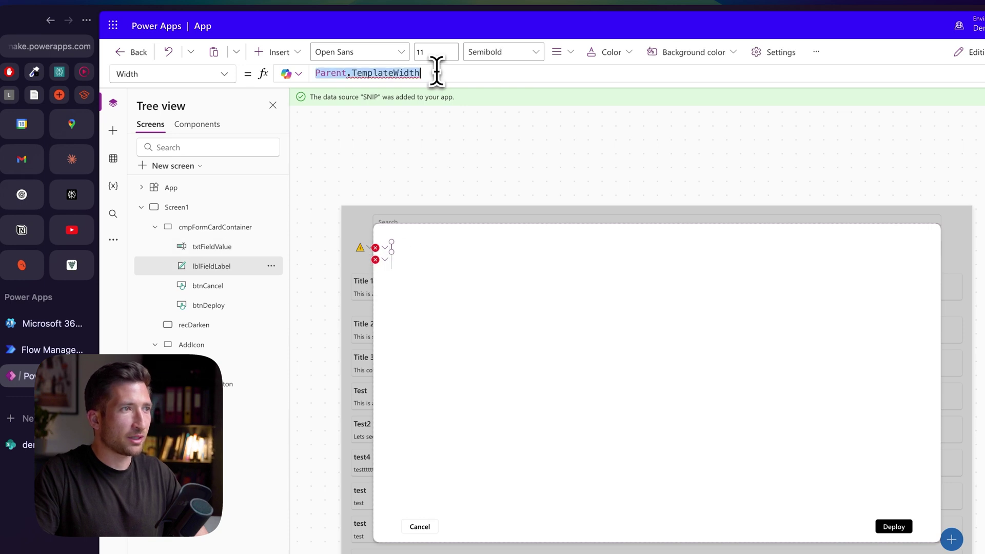
{"action": "type", "text": "Parent.Width *"}
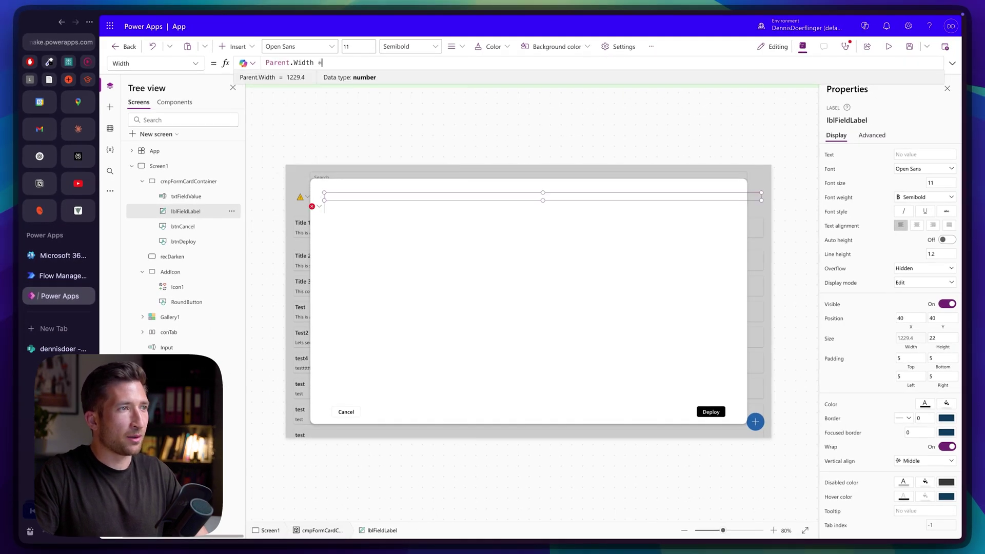
{"action": "type", "text": "90%"}
Clear the leftover gallery formulas from txtFieldValue and set its Width to Parent.Width * 90%
{"action": "left_click", "coordinate": [324, 206]}
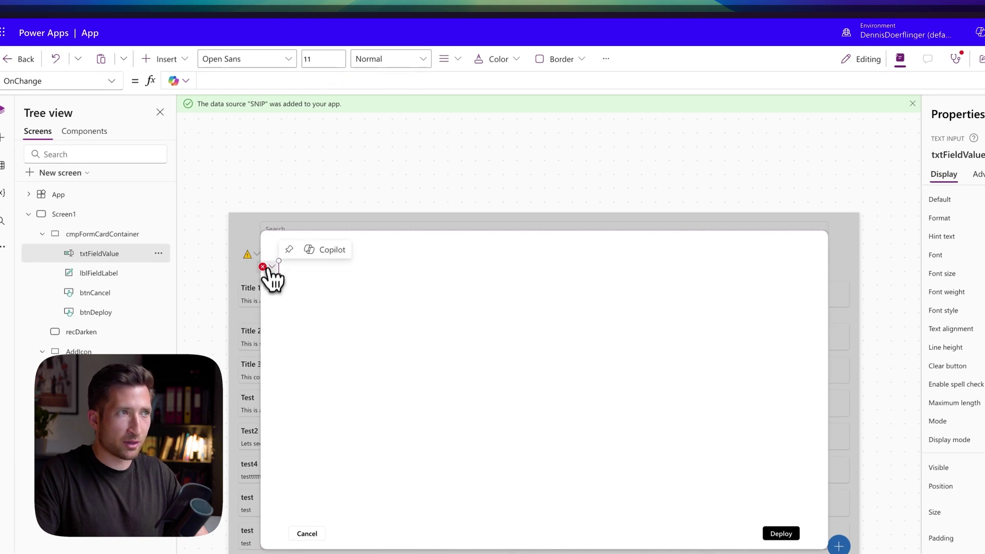
{"action": "key", "text": "BackSpace"}
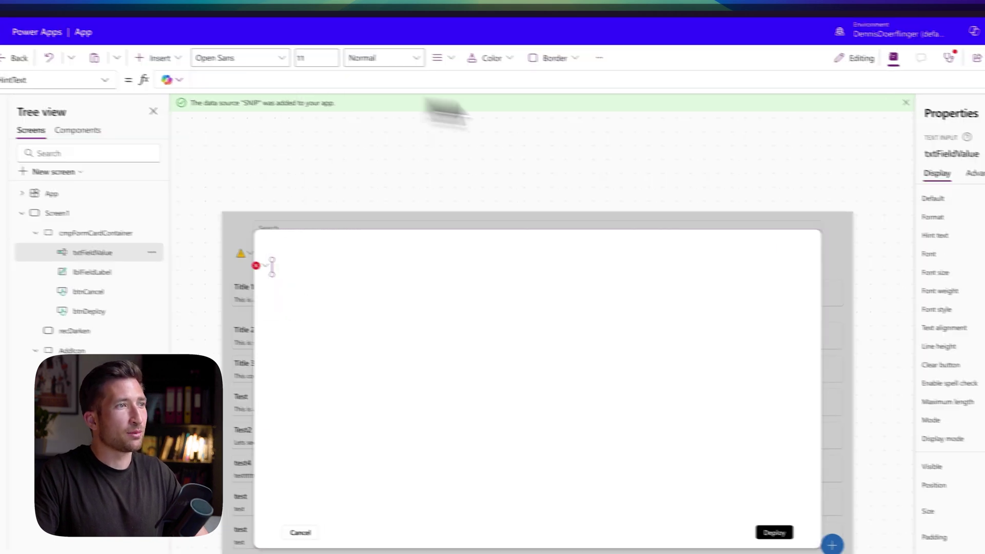
{"action": "left_click", "coordinate": [281, 272]}
{"action": "left_click", "coordinate": [312, 80]}
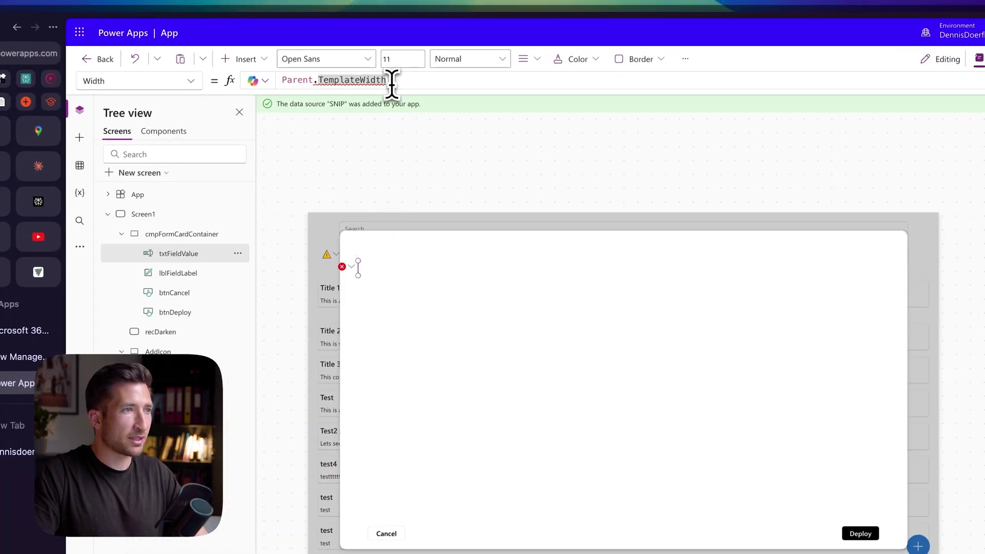
{"action": "type", "text": "Width * 90%"}
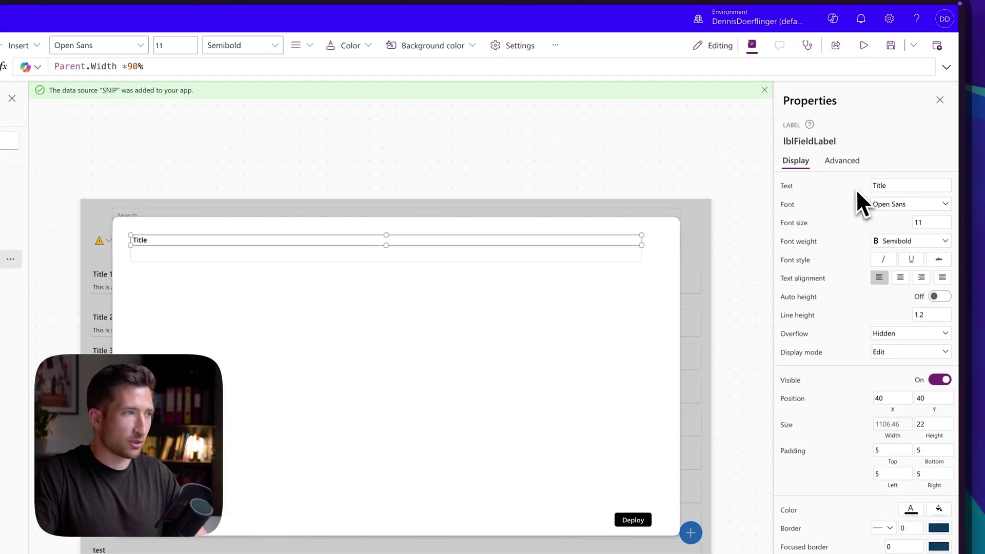
Name the title controls txtTitle and lblTitle with hint text "Enter Title...", and order lblTitle above txtTitle in the container
{"action": "left_click", "coordinate": [319, 255]}
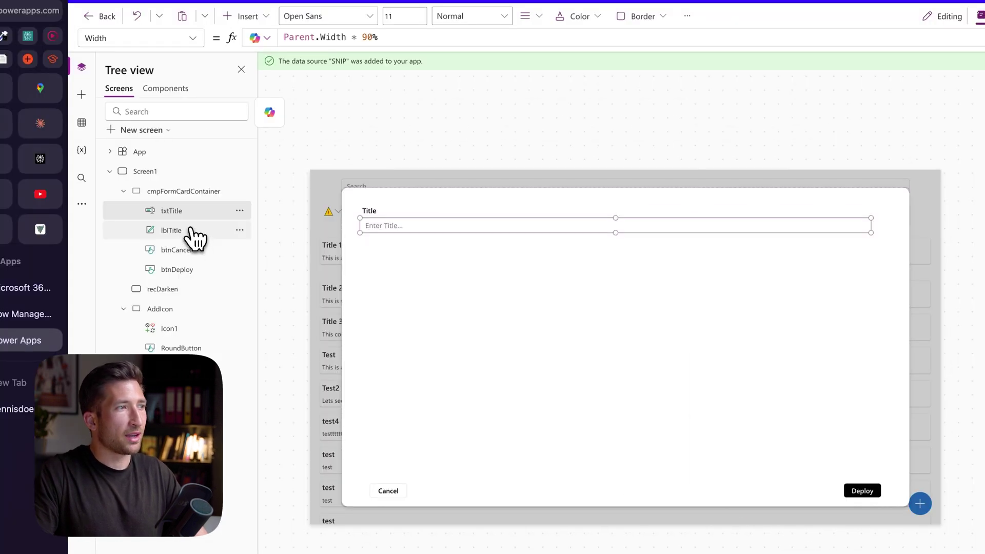
{"action": "left_click", "coordinate": [189, 237]}
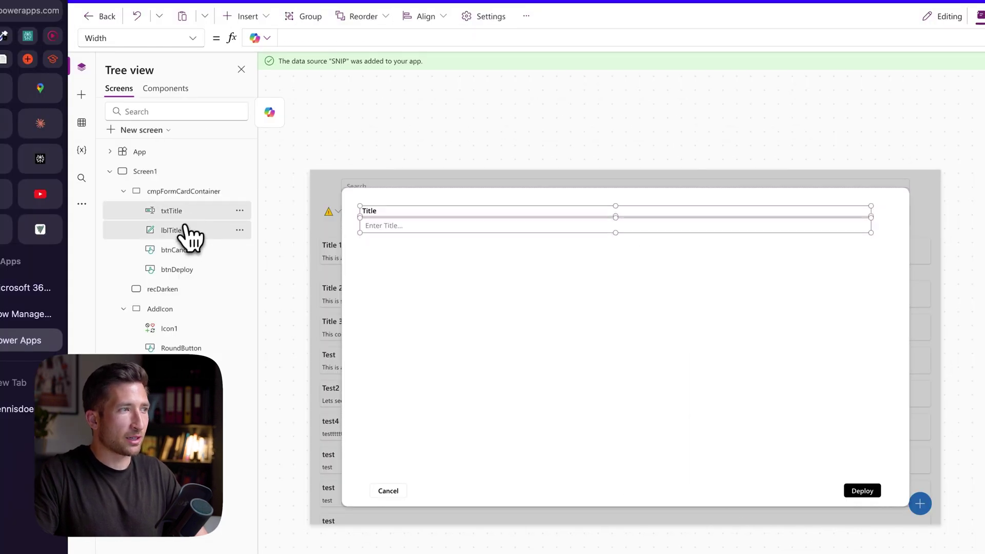
{"action": "left_click_drag", "start_coordinate": [185, 240], "coordinate": [191, 220]}
Duplicate lblTitle and txtTitle and place the copies below the originals, with the copied label at about X 40, Y 132
{"action": "left_click", "coordinate": [190, 232], "text": "ctrl"}
{"action": "key", "text": "ctrl+c"}
{"action": "key", "text": "ctrl+v"}
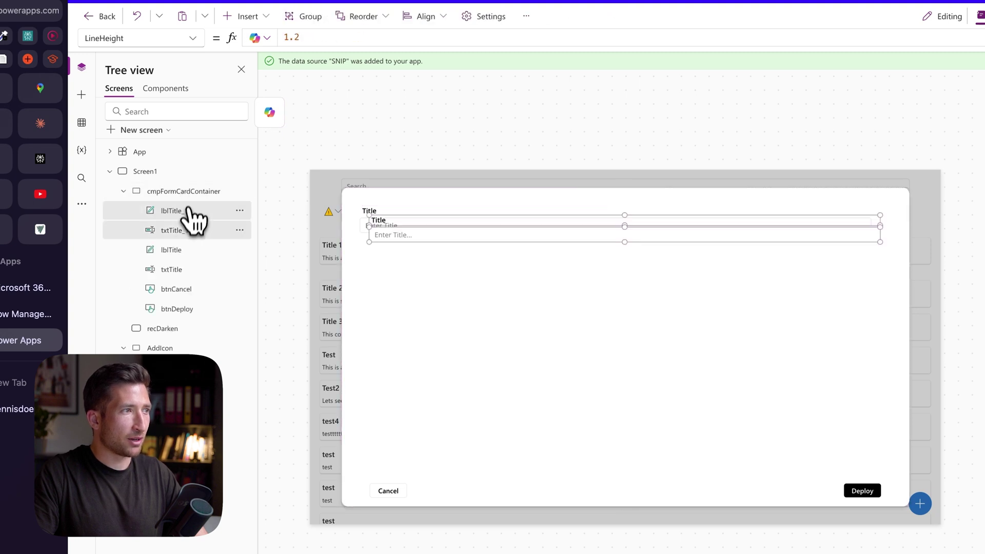
{"action": "left_click_drag", "start_coordinate": [417, 239], "coordinate": [405, 278]}
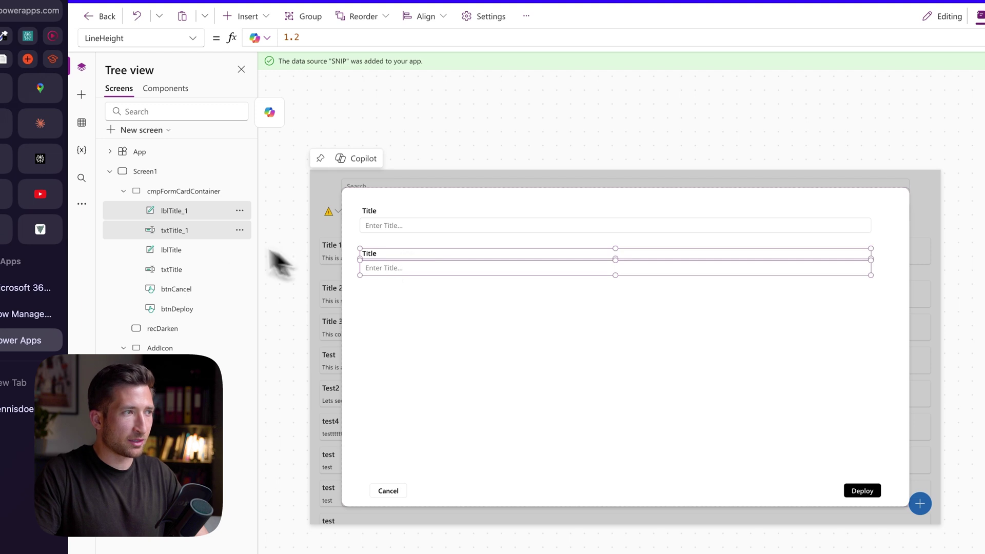
Rename the duplicated label and text input lblContent and txtContent
{"action": "double_click", "coordinate": [378, 257]}
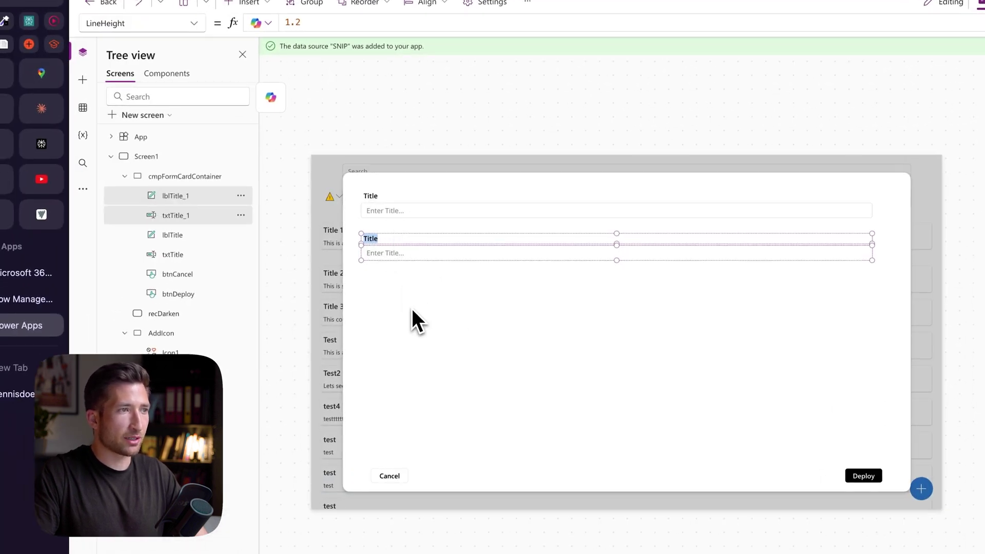
{"action": "left_click", "coordinate": [483, 308]}
{"action": "left_click", "coordinate": [364, 242]}
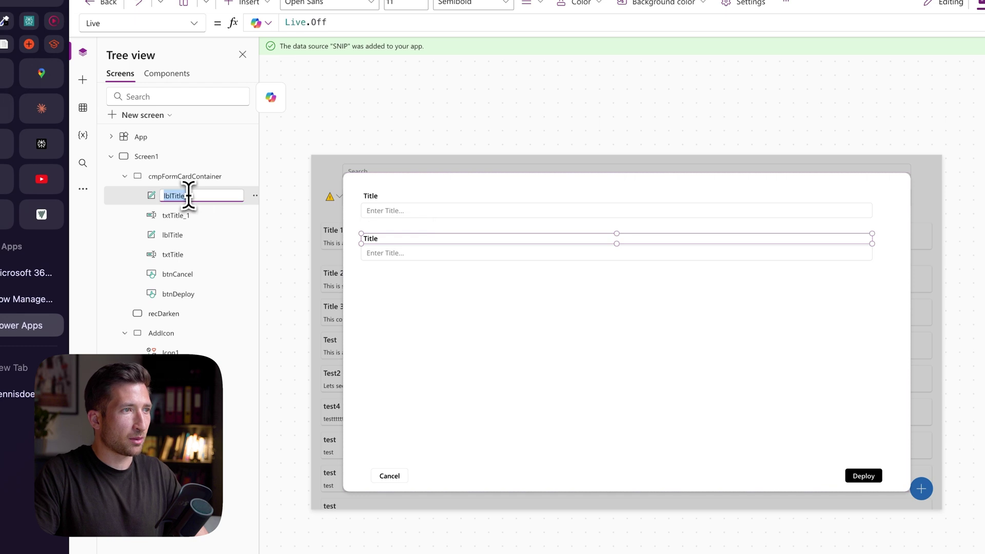
{"action": "double_click", "coordinate": [193, 215]}
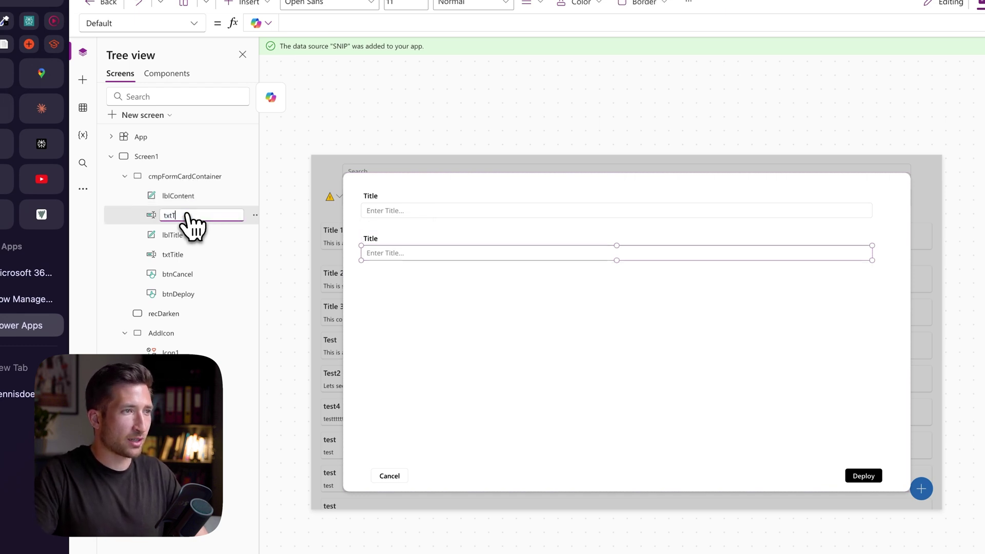
Set lblContent's text to "Content" and txtContent's hint text to "Enter Content..."
{"action": "left_click", "coordinate": [455, 238]}
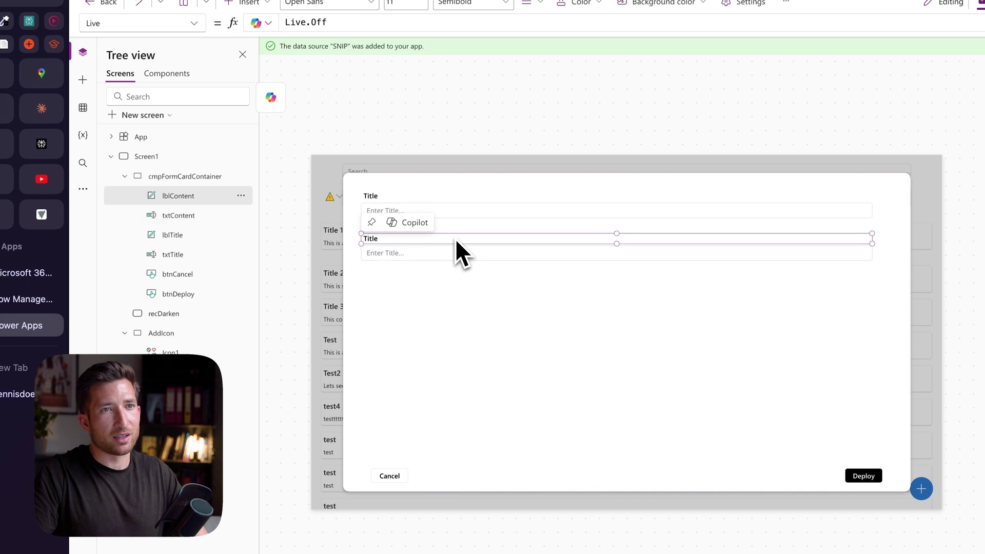
{"action": "left_click", "coordinate": [880, 199]}
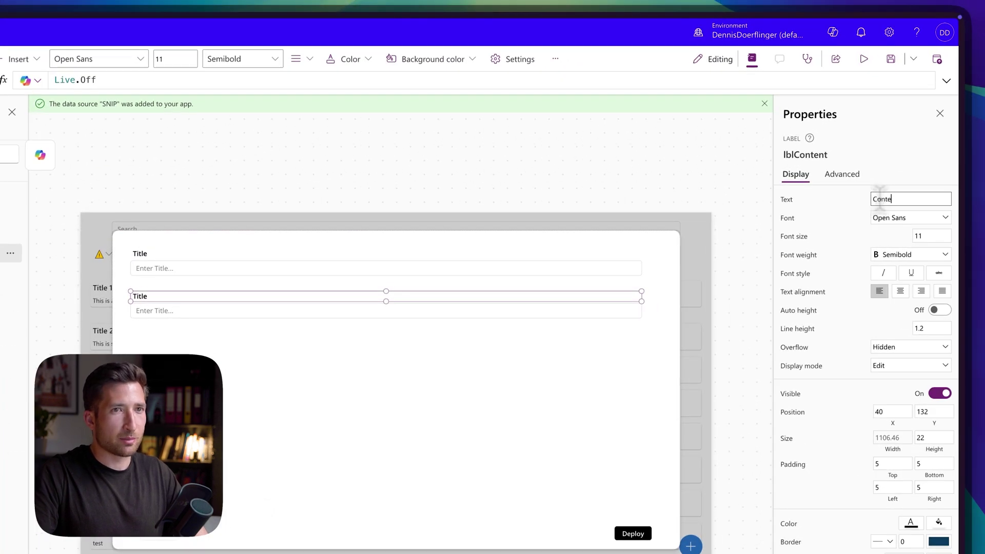
{"action": "left_click", "coordinate": [165, 310]}
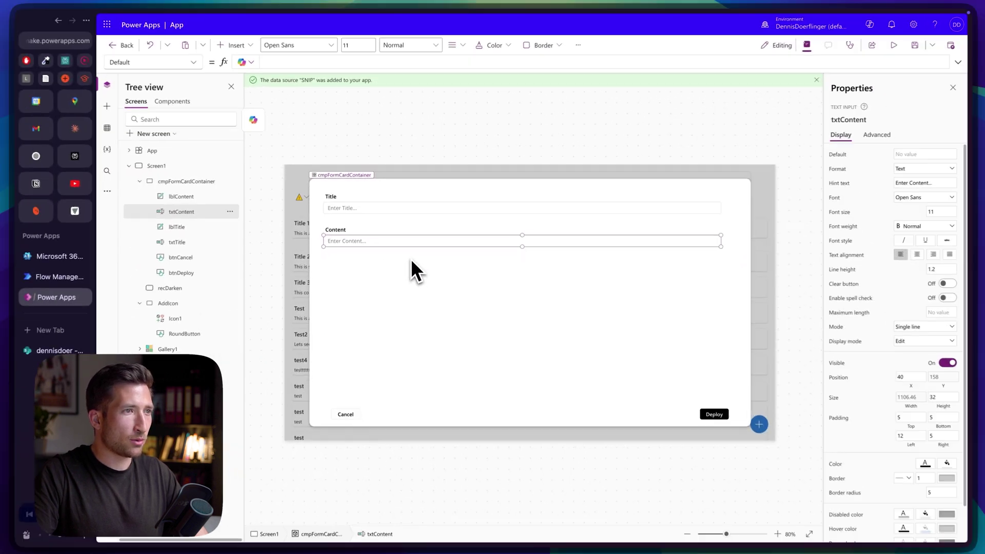
Move lblContent and txtContent down together to leave a gap below the title field, and select cmpFormCardContainer
{"action": "left_click", "coordinate": [398, 231]}
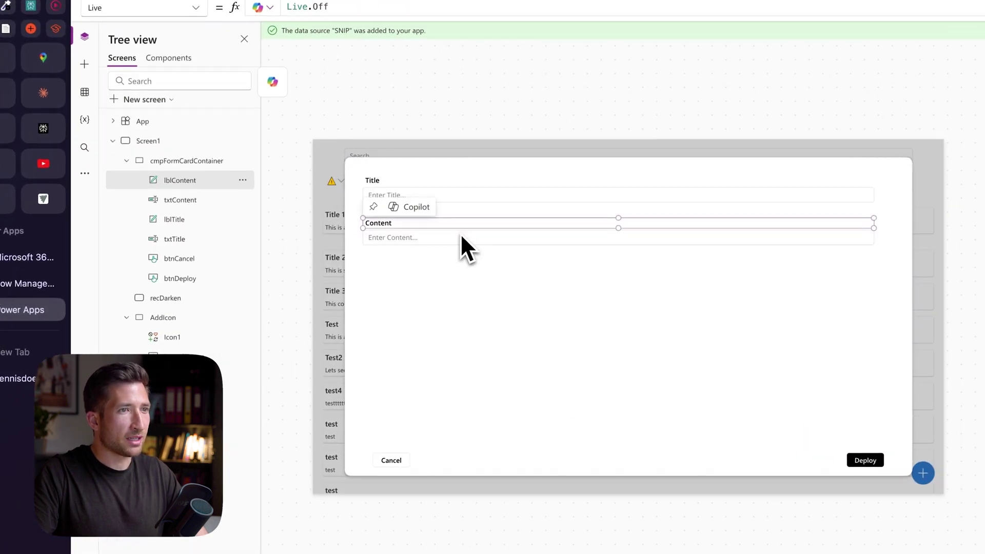
{"action": "left_click", "coordinate": [461, 238], "text": "shift"}
{"action": "left_click_drag", "start_coordinate": [468, 242], "coordinate": [473, 295]}
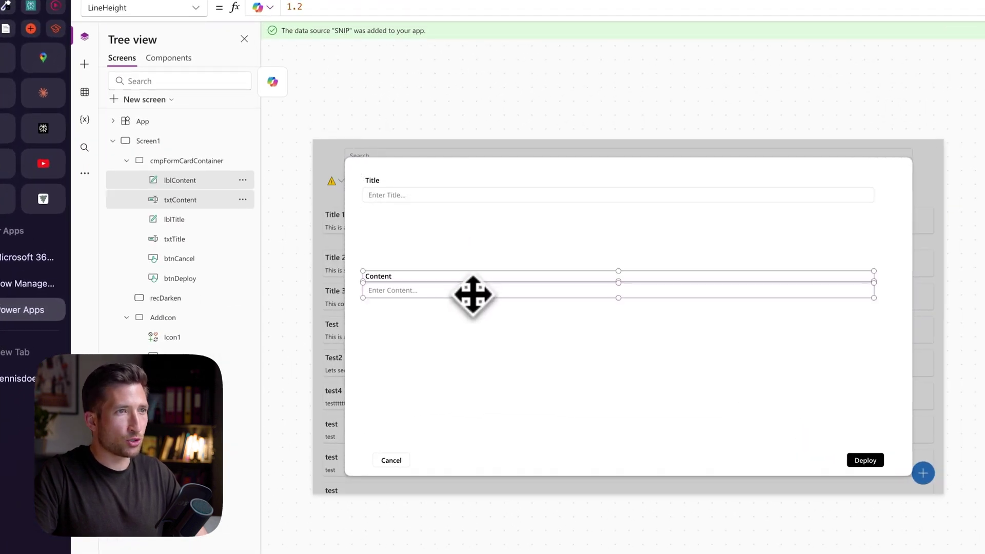
{"action": "left_click", "coordinate": [623, 251]}
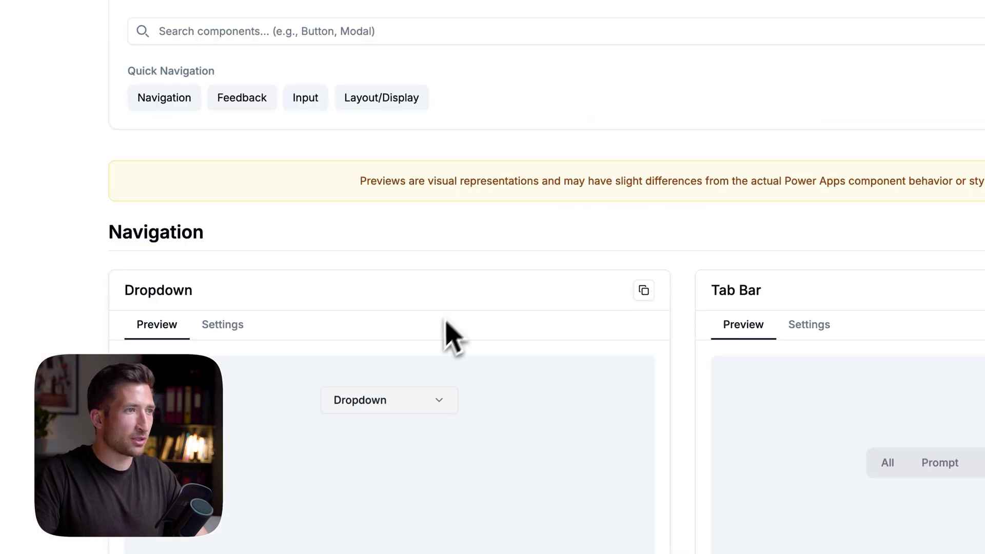
In the component library, set the Dropdown component's items to Prompt, Code and Notes
{"action": "scroll", "coordinate": [452, 336], "scroll_direction": "down", "scroll_amount": 3}
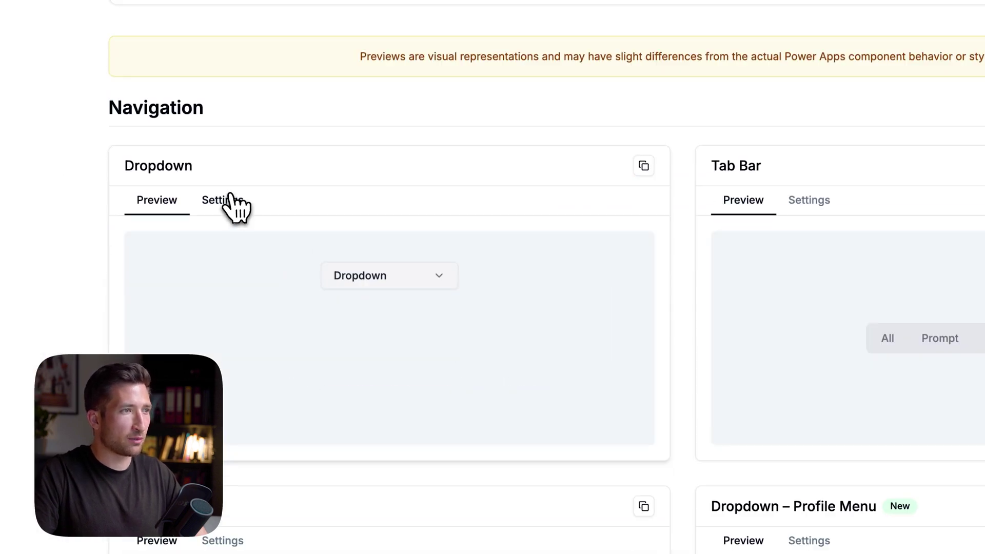
{"action": "left_click", "coordinate": [226, 200]}
{"action": "left_click", "coordinate": [618, 323]}
{"action": "double_click", "coordinate": [180, 324]}
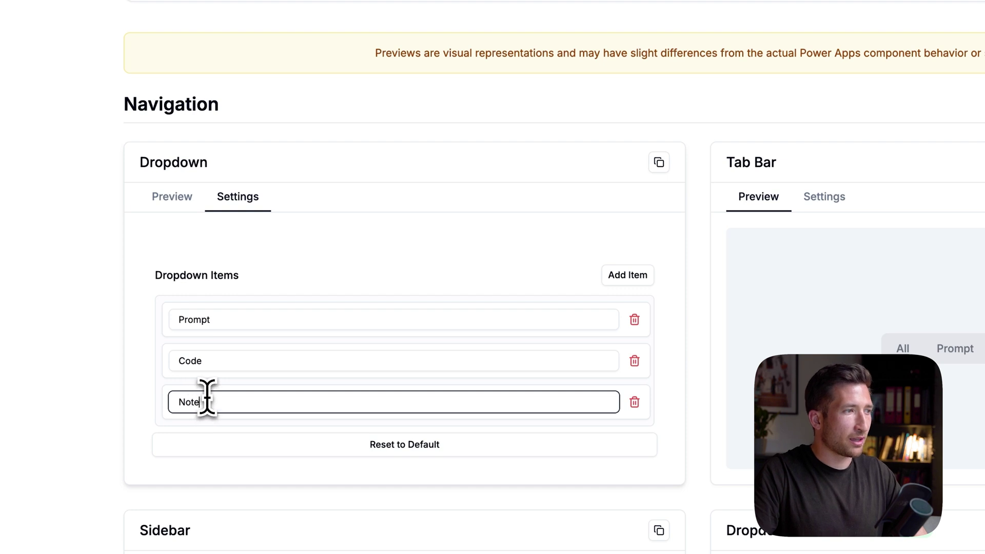
Preview the customised Dropdown component, try it open and closed, and copy its code
{"action": "left_click", "coordinate": [172, 197]}
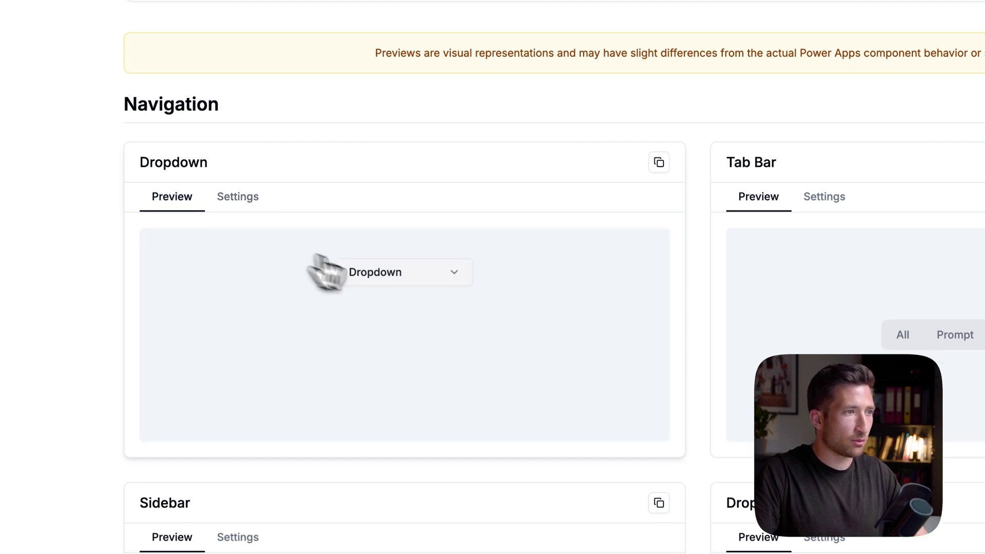
{"action": "left_click", "coordinate": [383, 274]}
{"action": "left_click", "coordinate": [426, 274]}
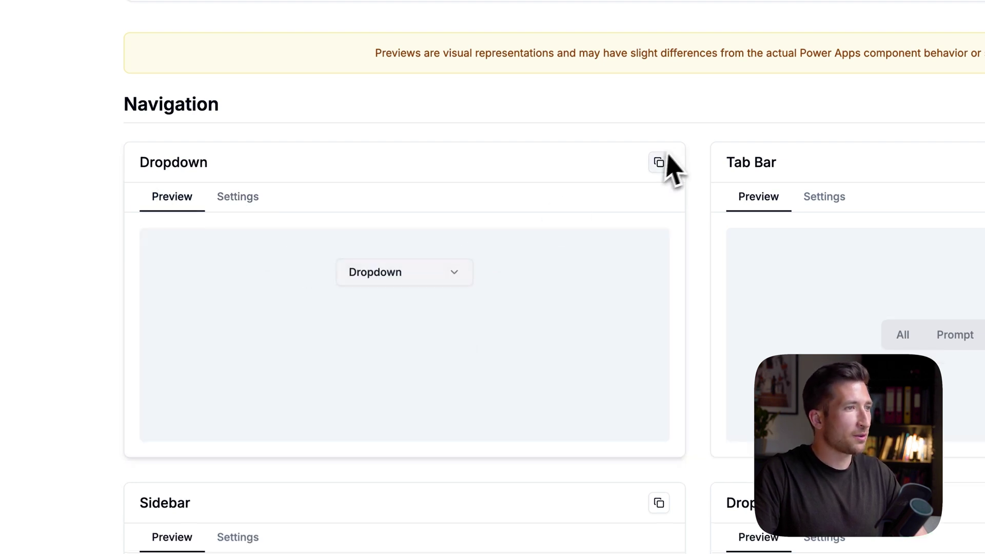
{"action": "left_click", "coordinate": [662, 163]}
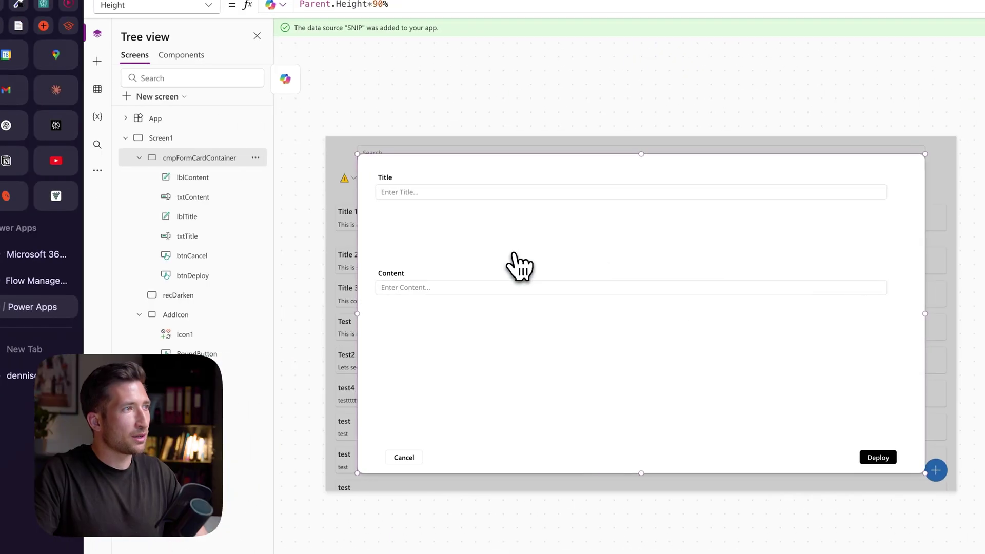
Back in the Power Apps editor, paste the dropdown code into cmpFormCardContainer and place it below the title field
{"action": "right_click", "coordinate": [199, 159]}
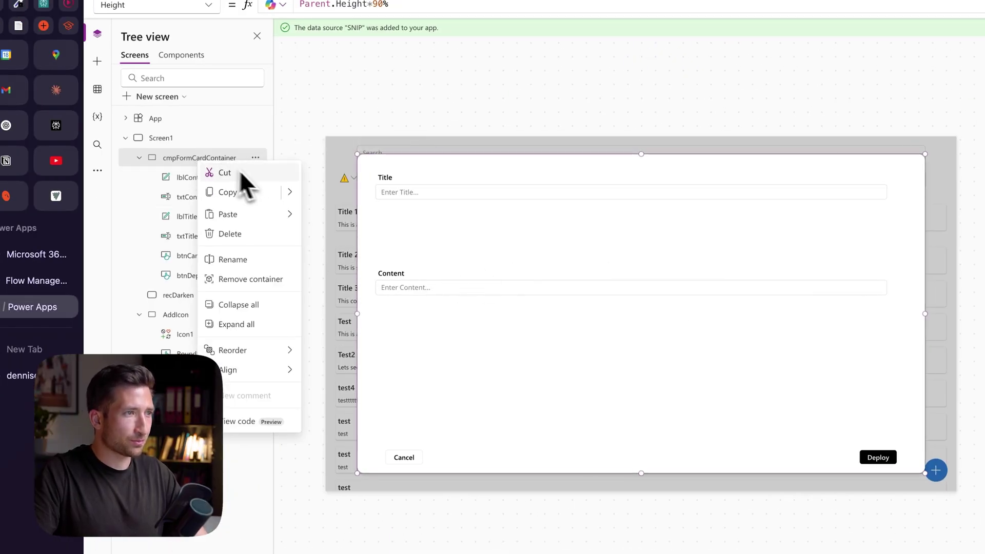
{"action": "left_click", "coordinate": [332, 236]}
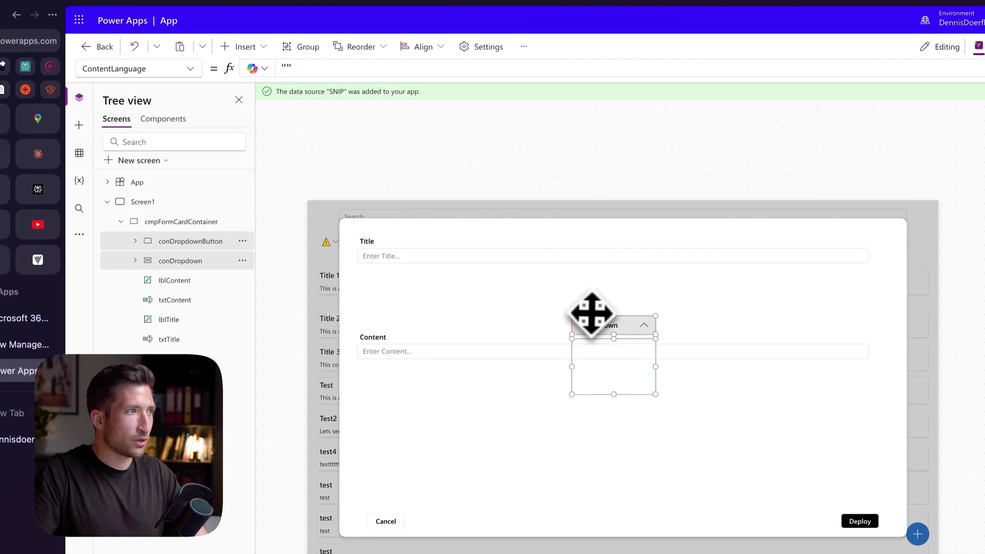
{"action": "left_click_drag", "start_coordinate": [592, 313], "coordinate": [379, 277]}
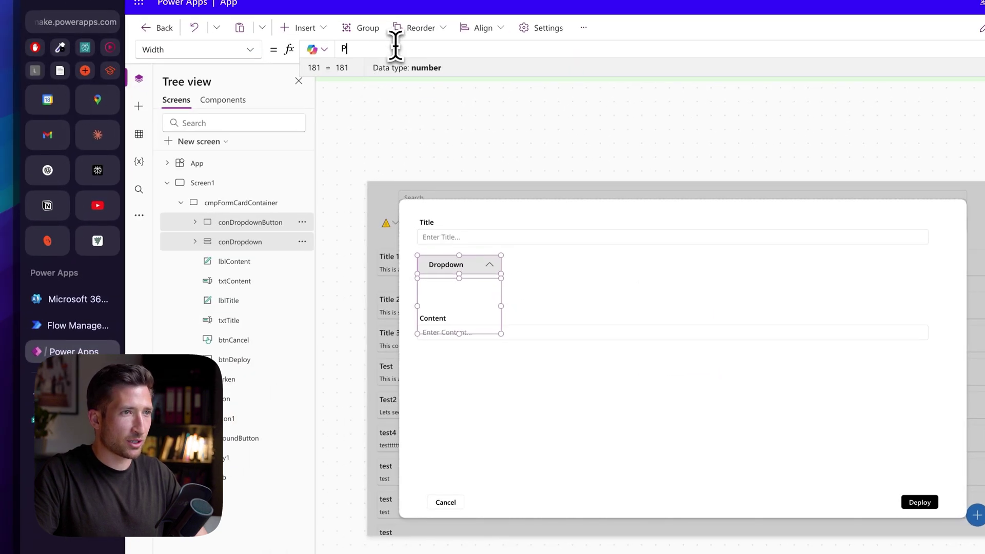
Set Width to Parent.Width *90% and X to Parent.Width/2 - Self.Width/2 for conDropdownButton and conDropdown together
{"action": "type", "text": "Parent.Width *90%"}
{"action": "left_click", "coordinate": [195, 64]}
{"action": "type", "text": "x"}
{"action": "key", "text": "Return"}
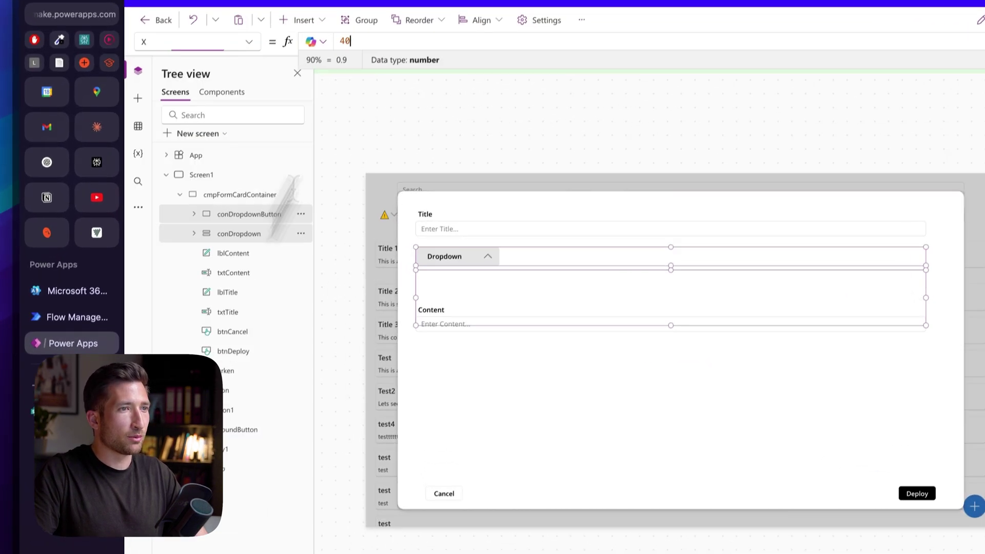
{"action": "type", "text": "Parent.Width/2"}
{"action": "type", "text": "- Self.Width/2"}
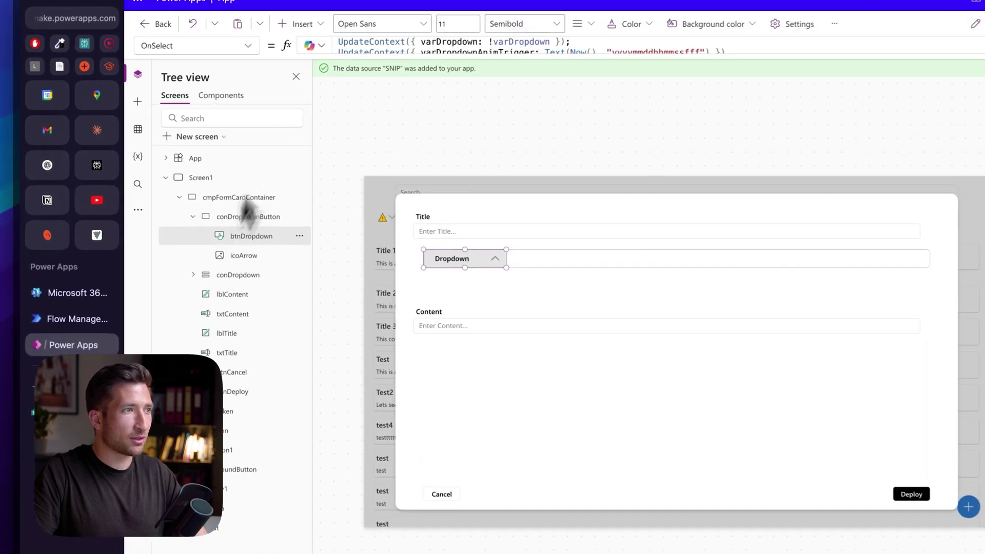
Set btnDropdown's Width to Parent.Width and icoArrow's X to Parent.Width - Self.Width - 20
{"action": "left_click", "coordinate": [154, 64]}
{"action": "type", "text": "width"}
{"action": "key", "text": "Return"}
{"action": "type", "text": "Parent.Width"}
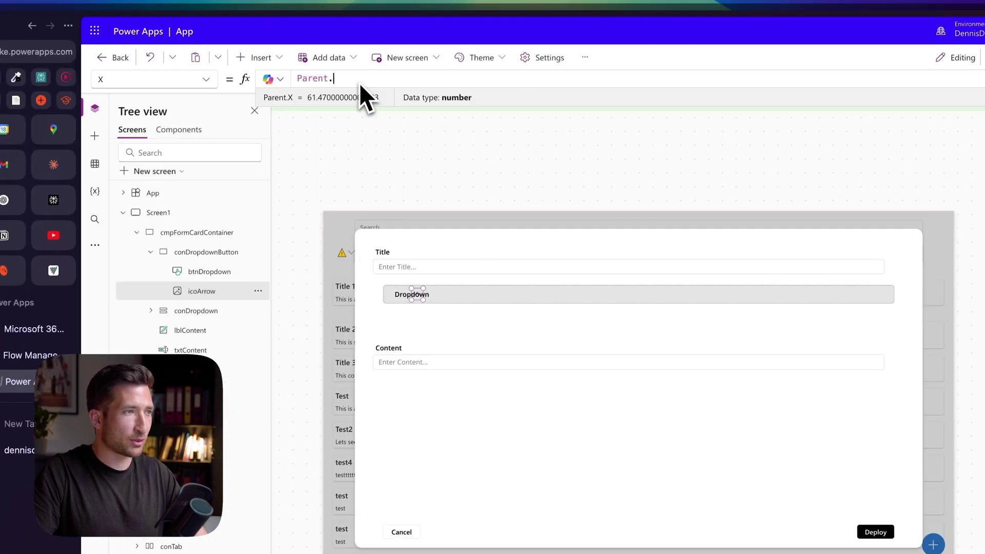
{"action": "type", "text": "- Self."}
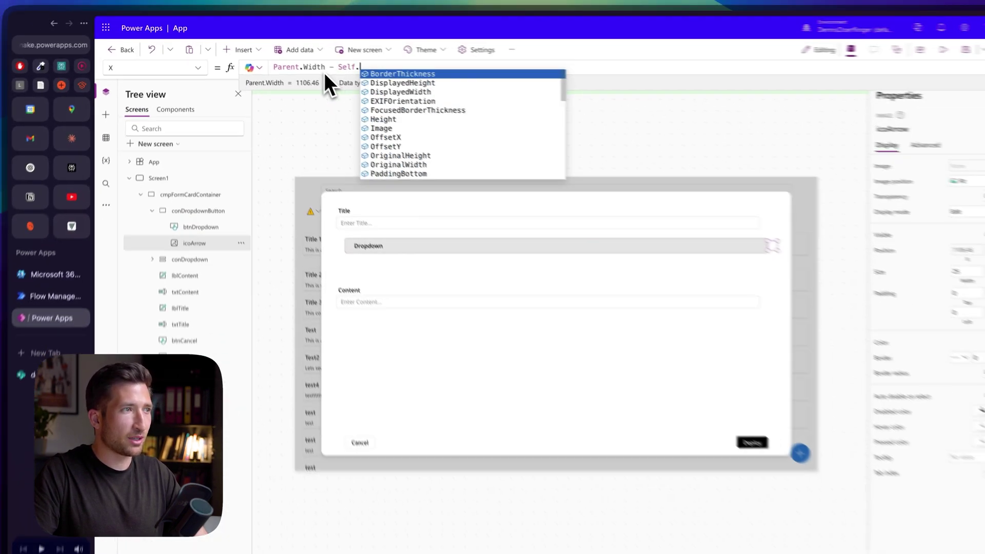
{"action": "type", "text": "Width - 20"}
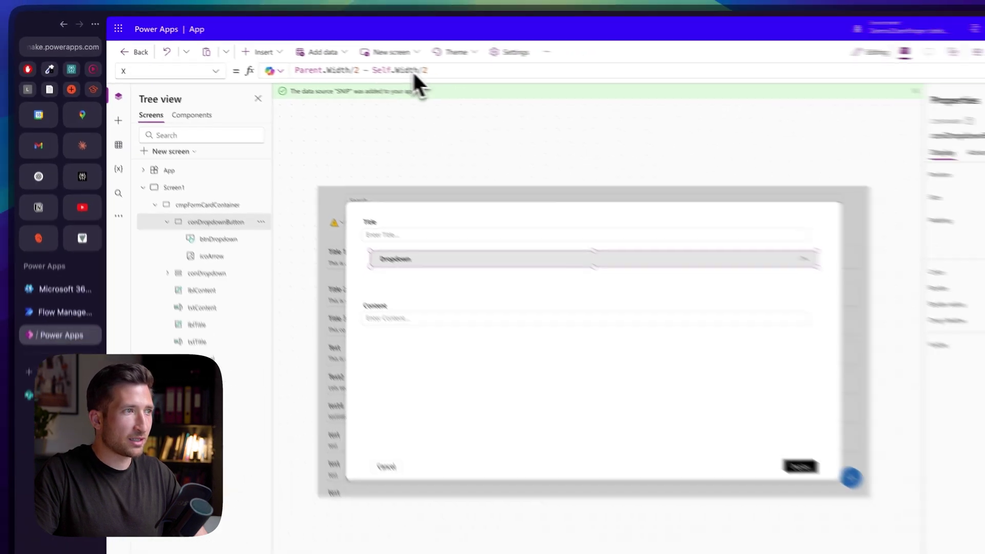
Copy conDropdownButton's X formula, Parent.Width/2 - Self.Width/2, to the X property of lblTitle
{"action": "left_click", "coordinate": [202, 307]}
{"action": "left_click", "coordinate": [192, 222]}
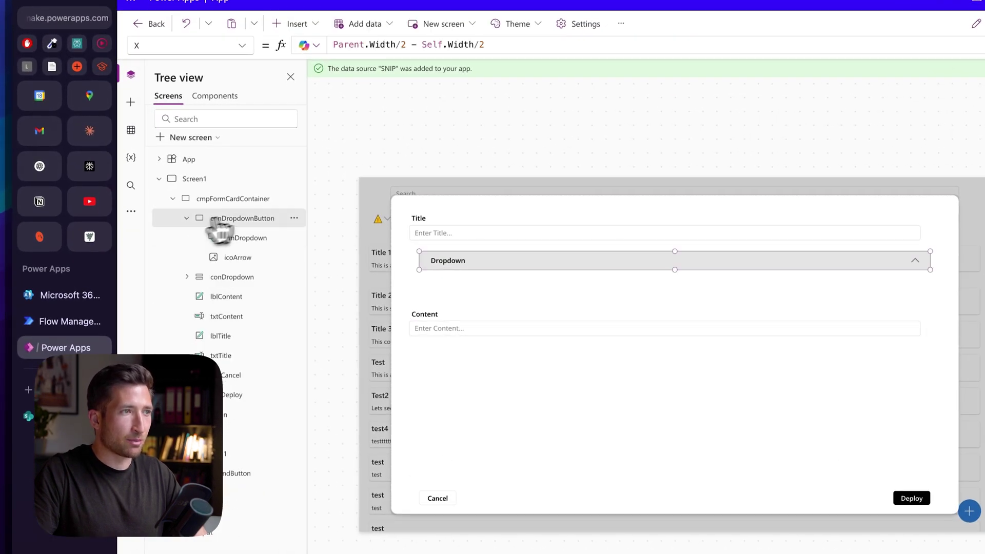
{"action": "triple_click", "coordinate": [390, 44]}
{"action": "key", "text": "ctrl+c"}
{"action": "left_click", "coordinate": [220, 335]}
{"action": "left_click", "coordinate": [189, 45]}
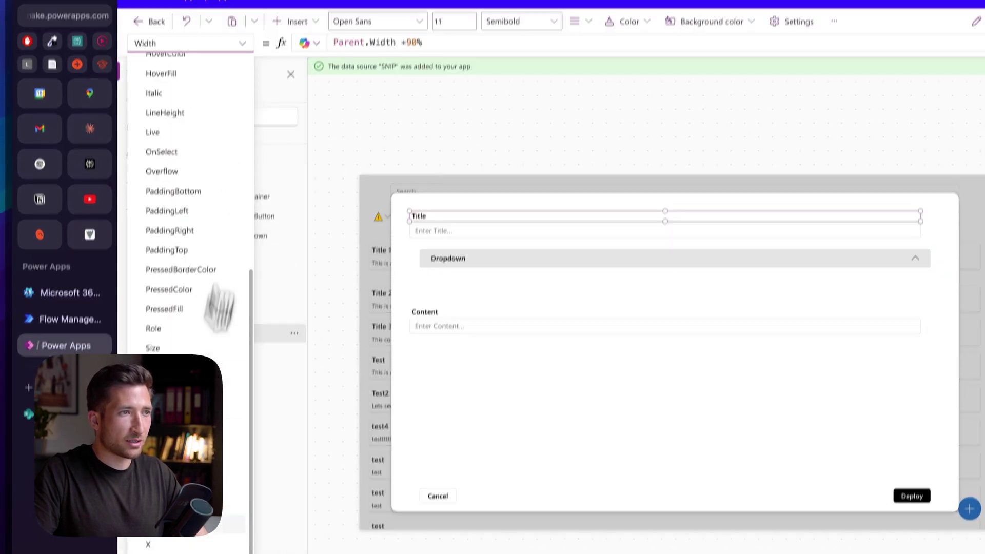
{"action": "left_click", "coordinate": [149, 545]}
{"action": "triple_click", "coordinate": [359, 44]}
{"action": "key", "text": "ctrl+v"}
Apply the same centring X formula, Parent.Width/2 - Self.Width/2, to txtTitle
{"action": "left_click", "coordinate": [480, 233]}
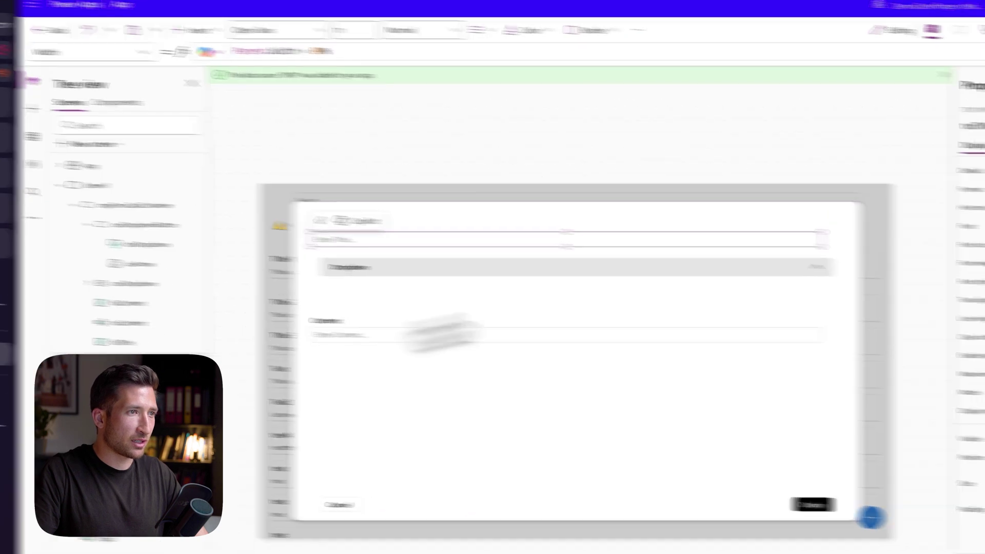
{"action": "left_click", "coordinate": [876, 397]}
{"action": "triple_click", "coordinate": [282, 51]}
{"action": "key", "text": "ctrl+v"}
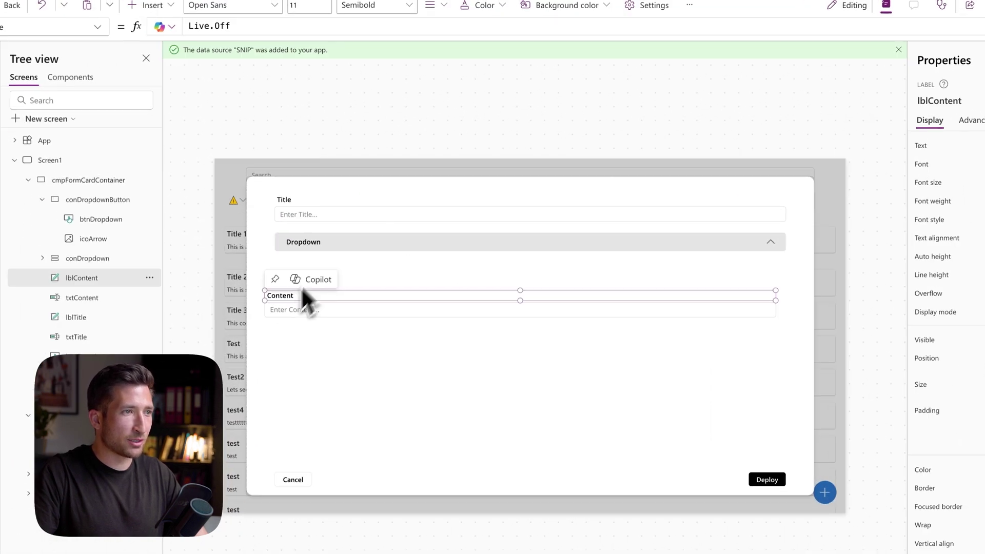
Set the X of both lblContent and txtContent to Parent.Width/2 - Self.Width/2
{"action": "left_click", "coordinate": [325, 321]}
{"action": "left_click", "coordinate": [875, 310]}
{"action": "triple_click", "coordinate": [283, 51]}
{"action": "key", "text": "ctrl+v"}
{"action": "left_click", "coordinate": [444, 335]}
{"action": "left_click", "coordinate": [932, 376]}
{"action": "triple_click", "coordinate": [247, 39]}
{"action": "key", "text": "ctrl+v"}
Set lblTitle's Y to 20
{"action": "left_click", "coordinate": [205, 143]}
{"action": "left_click", "coordinate": [175, 35]}
{"action": "left_click", "coordinate": [149, 545]}
{"action": "triple_click", "coordinate": [340, 17]}
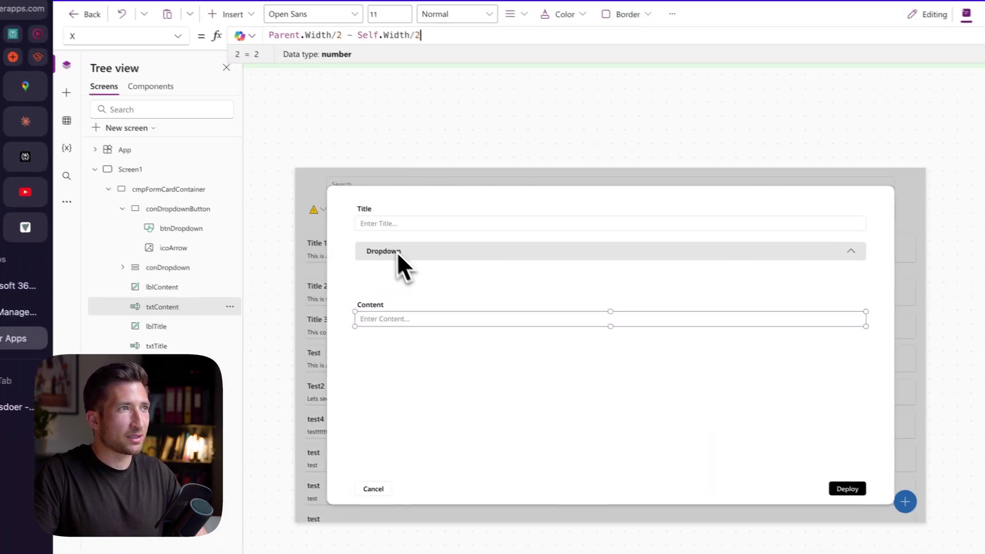
{"action": "type", "text": "20"}
Set txtTitle's Y to lblTitle.Y + lblTitle.Height + 10
{"action": "left_click", "coordinate": [441, 205]}
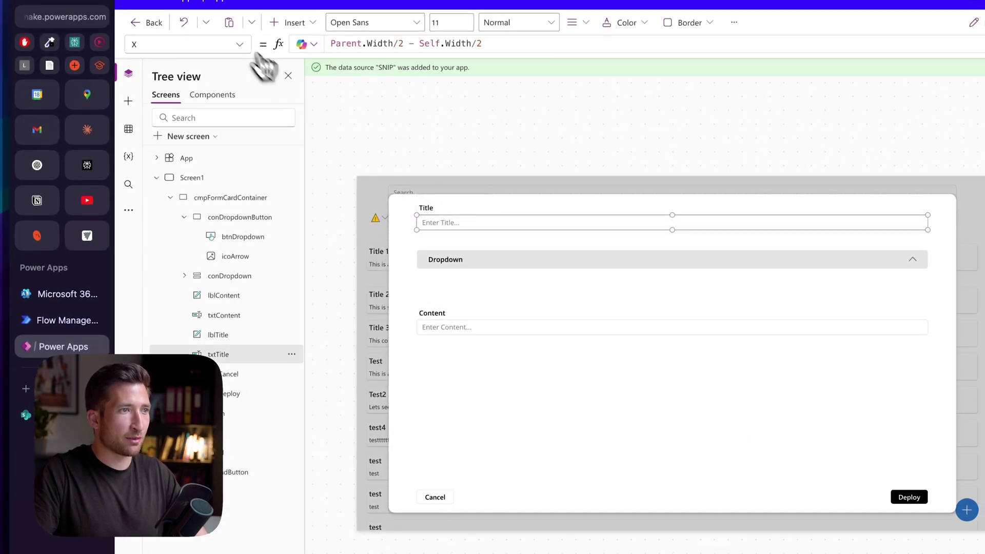
{"action": "left_click", "coordinate": [190, 17]}
{"action": "left_click", "coordinate": [148, 539]}
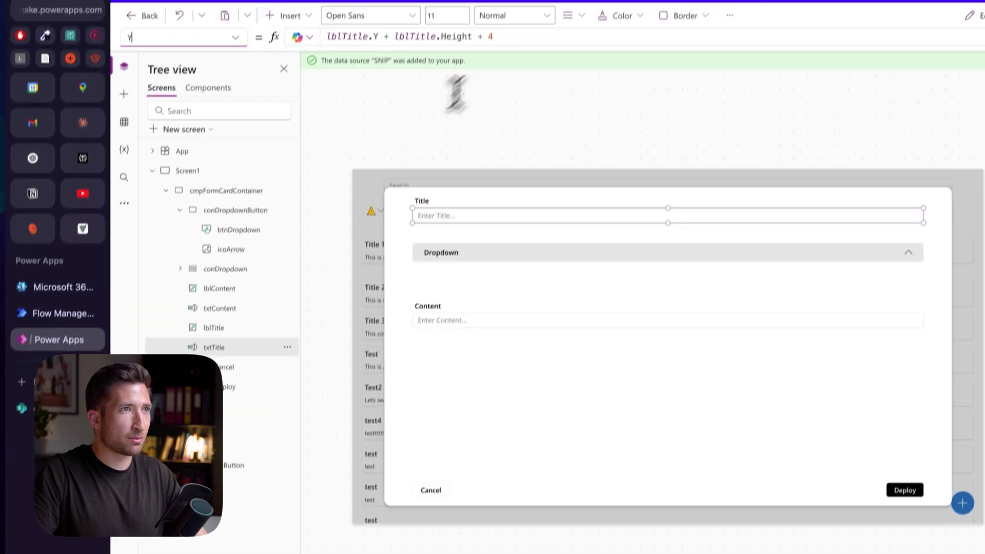
{"action": "left_click", "coordinate": [456, 37]}
Try to position btnDropdown with the Y formula txtTitle.Y + txtTitle.Height + 20
{"action": "left_click", "coordinate": [452, 263]}
{"action": "left_click", "coordinate": [232, 49]}
{"action": "left_click", "coordinate": [149, 544]}
{"action": "triple_click", "coordinate": [339, 49]}
{"action": "key", "text": "ctrl+v"}
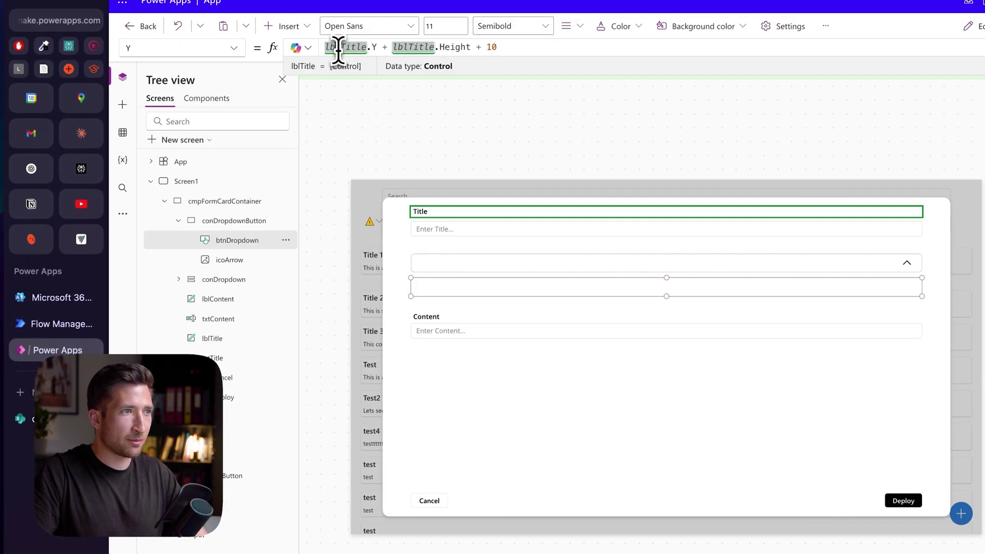
{"action": "key", "text": "BackSpace"}
{"action": "key", "text": "BackSpace"}
{"action": "key", "text": "BackSpace"}
{"action": "type", "text": "txt"}
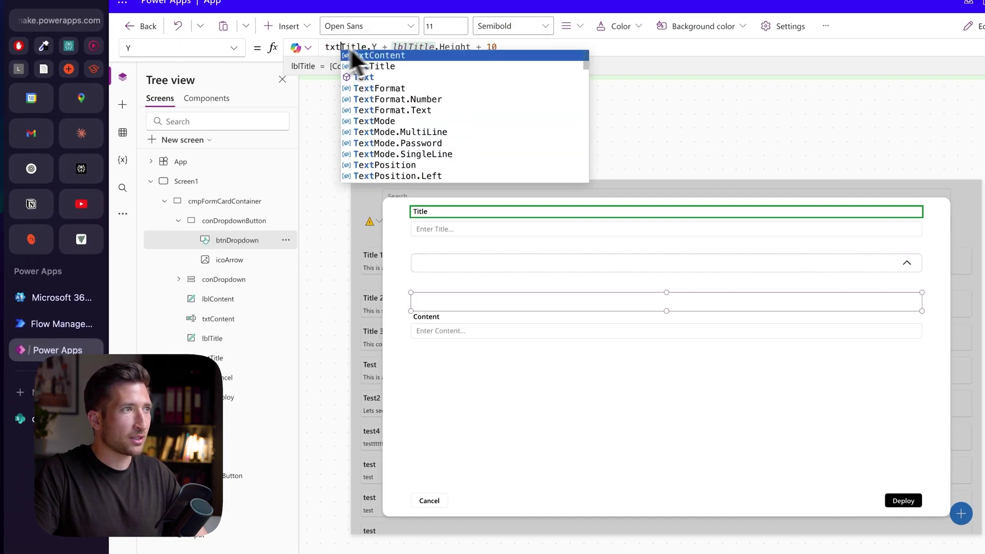
{"action": "left_click", "coordinate": [409, 48]}
{"action": "key", "text": "BackSpace"}
{"action": "key", "text": "BackSpace"}
{"action": "key", "text": "BackSpace"}
{"action": "type", "text": "txt"}
{"action": "left_click", "coordinate": [492, 47]}
{"action": "key", "text": "BackSpace"}
{"action": "type", "text": "2"}
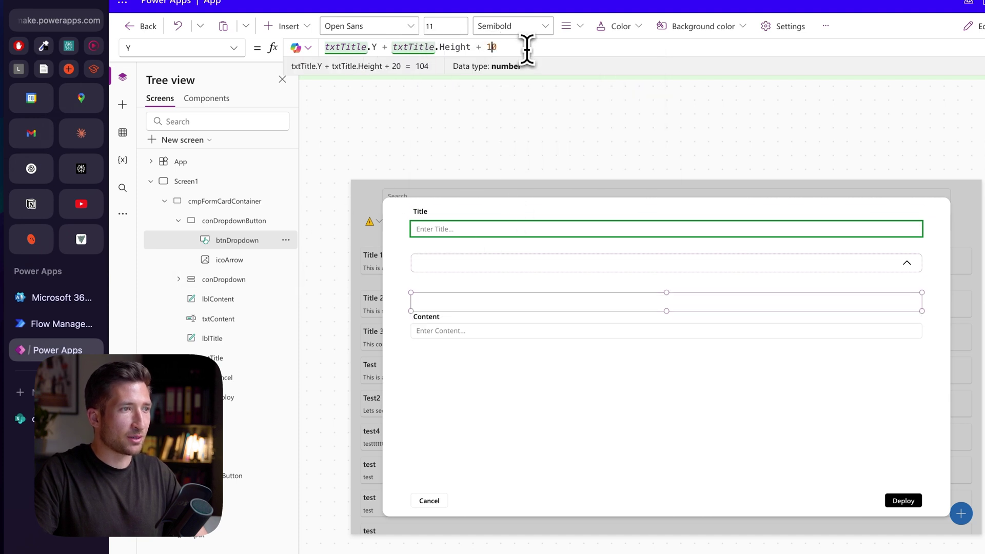
Undo the Y position changes made to btnDropdown
{"action": "key", "text": "super+z"}
{"action": "key", "text": "super+z"}
{"action": "key", "text": "super+z"}
{"action": "key", "text": "super+z"}
{"action": "key", "text": "super+z"}
Set the Y of the container conDropdownButton to txtTitle.Y + txtTitle.Height + 20
{"action": "left_click", "coordinate": [241, 221]}
{"action": "left_click", "coordinate": [233, 48]}
{"action": "left_click", "coordinate": [206, 459]}
{"action": "triple_click", "coordinate": [395, 47]}
{"action": "key", "text": "super+v"}
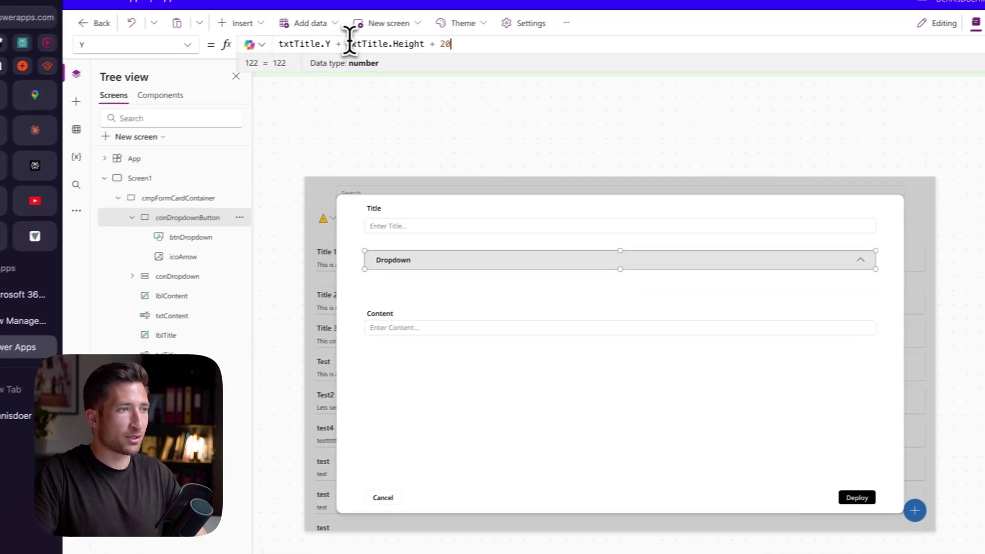
Expand the dropdown and set conDropdown's Y to conDropdownButton.Y + conDropdownButton.Height +10
{"action": "left_click", "coordinate": [460, 257], "text": "alt"}
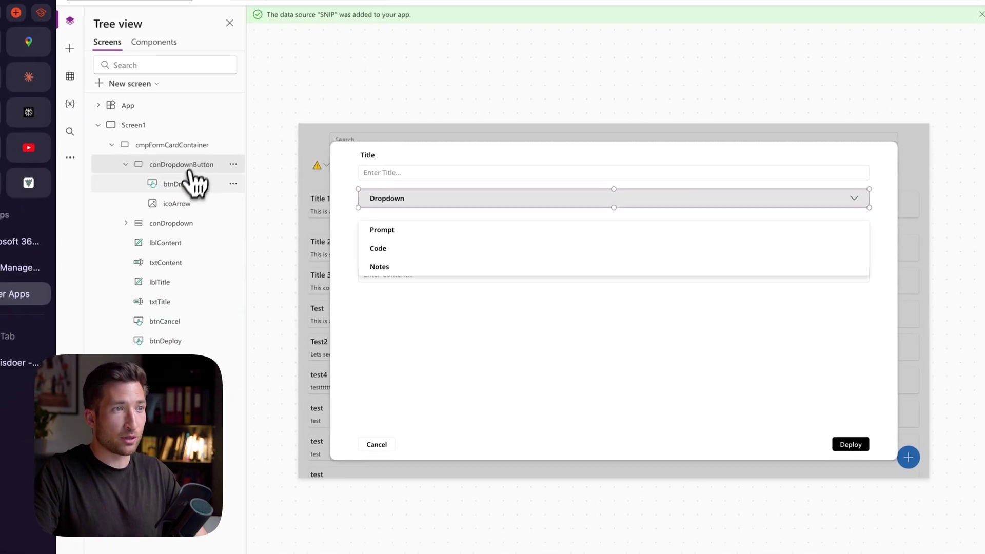
{"action": "left_click", "coordinate": [171, 223]}
{"action": "left_click", "coordinate": [220, 22]}
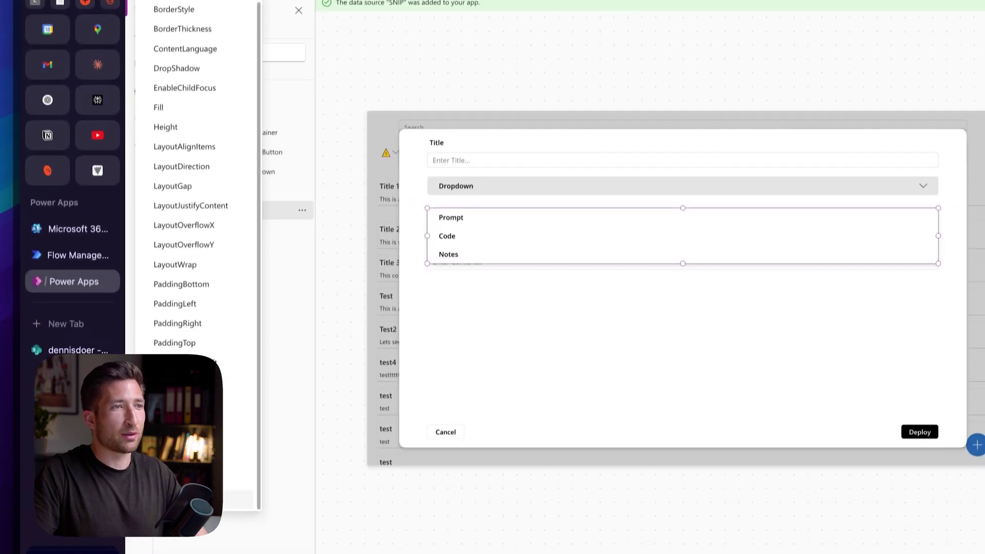
{"action": "left_click", "coordinate": [206, 500]}
{"action": "triple_click", "coordinate": [301, 57]}
{"action": "key", "text": "super+v"}
{"action": "left_click", "coordinate": [288, 81]}
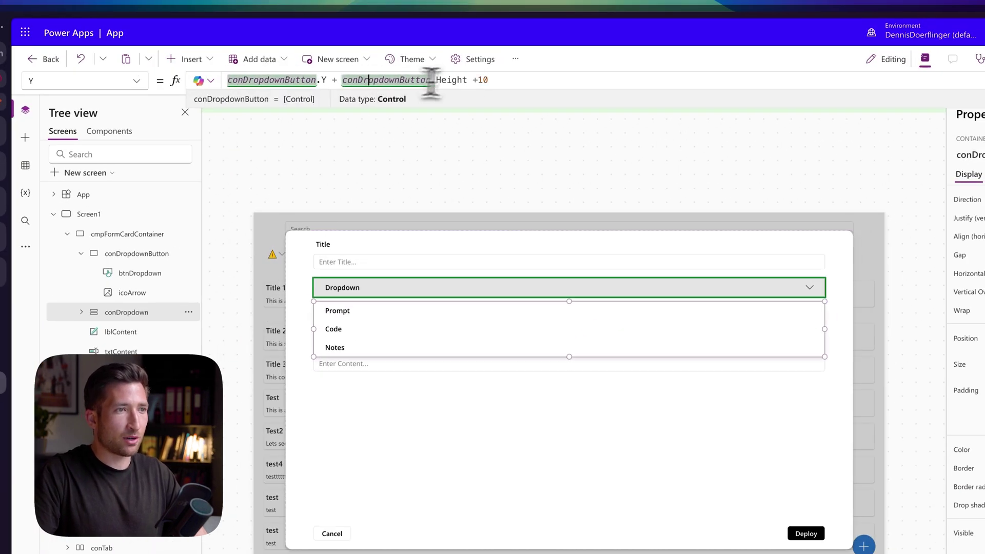
Test opening and closing the dropdown, and preview the popup form in the phone layout
{"action": "left_click", "coordinate": [408, 288], "text": "alt"}
{"action": "left_click", "coordinate": [408, 288], "text": "alt"}
{"action": "left_click", "coordinate": [408, 288], "text": "alt"}
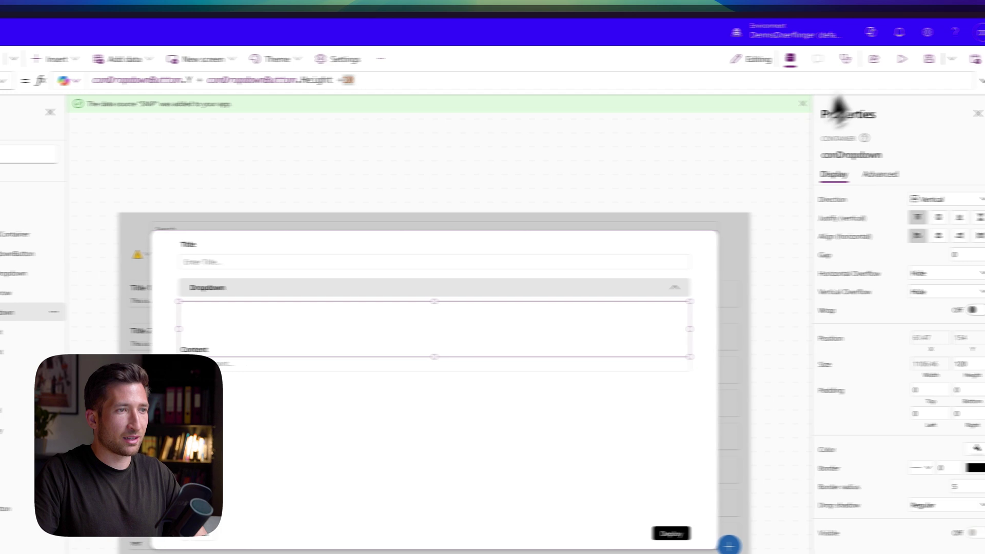
{"action": "left_click", "coordinate": [867, 61]}
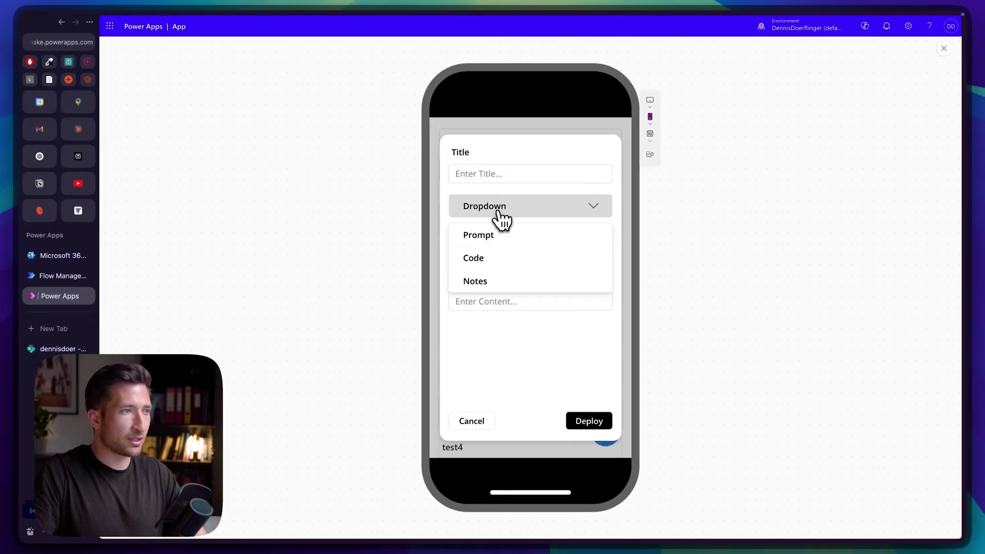
Position lblContent directly below the dropdown button and set txtContent's Y to lblContent.Y + lblContent.Height + 10
{"action": "left_click", "coordinate": [501, 218]}
{"action": "left_click", "coordinate": [944, 48]}
{"action": "left_click", "coordinate": [290, 267]}
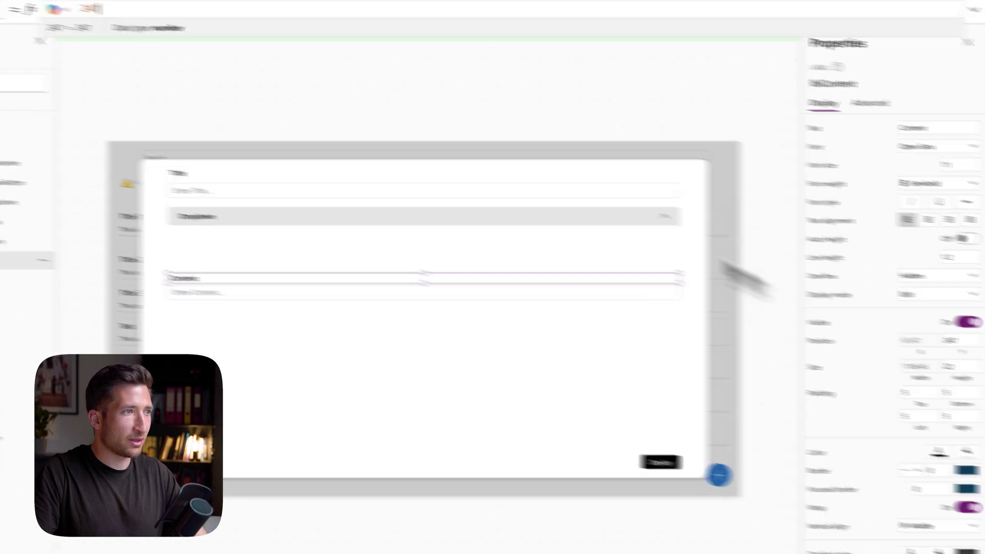
{"action": "key", "text": "ctrl+v"}
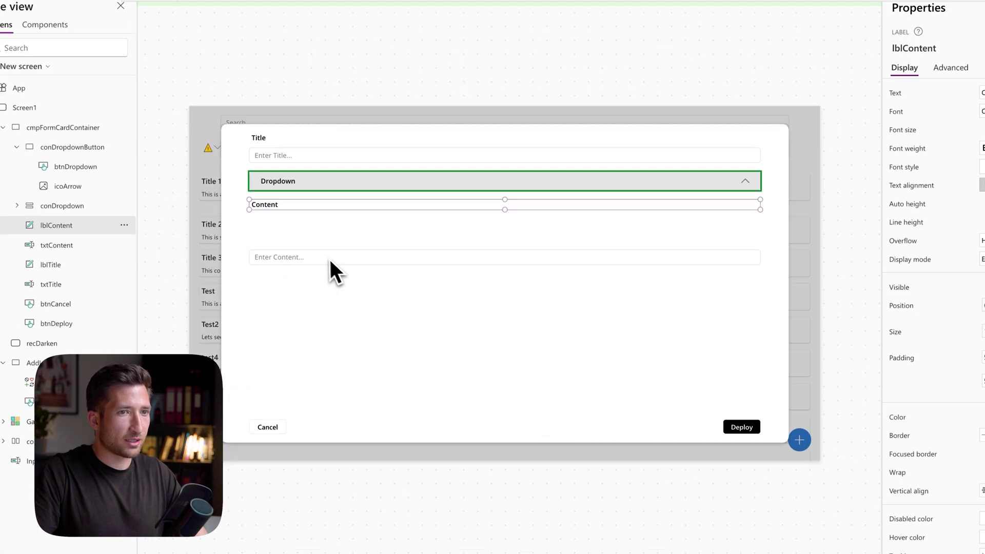
{"action": "left_click", "coordinate": [384, 303]}
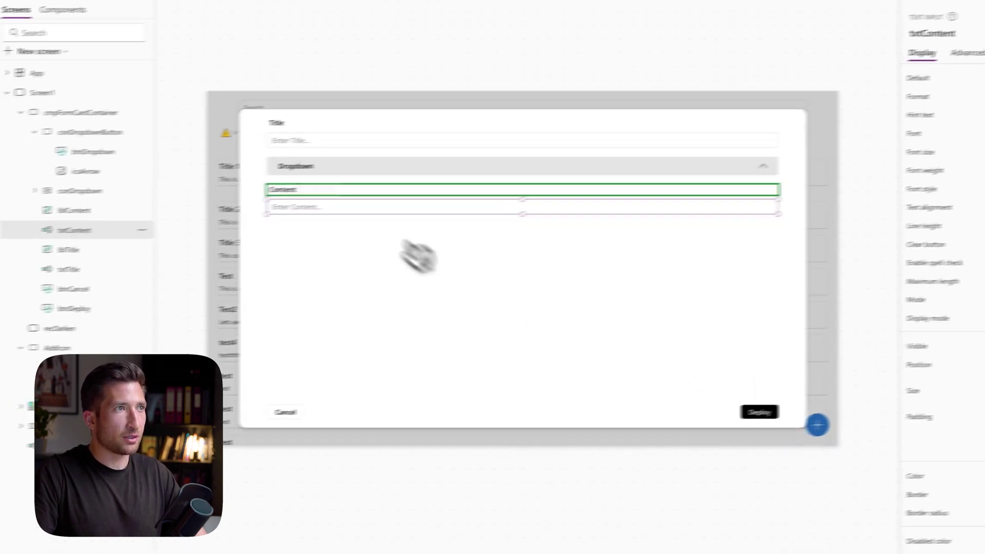
{"action": "left_click", "coordinate": [202, 259]}
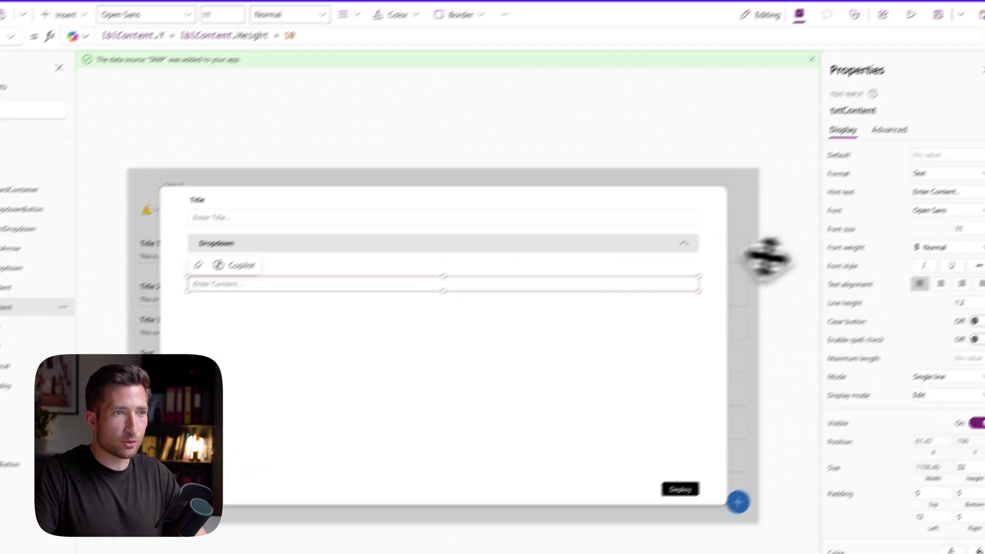
Set txtContent's Height to (btnCancel.Y -20) - (lblContent.Y + lblContent.Height)
{"action": "left_click", "coordinate": [200, 57]}
{"action": "scroll", "coordinate": [157, 169], "scroll_direction": "up", "scroll_amount": 4}
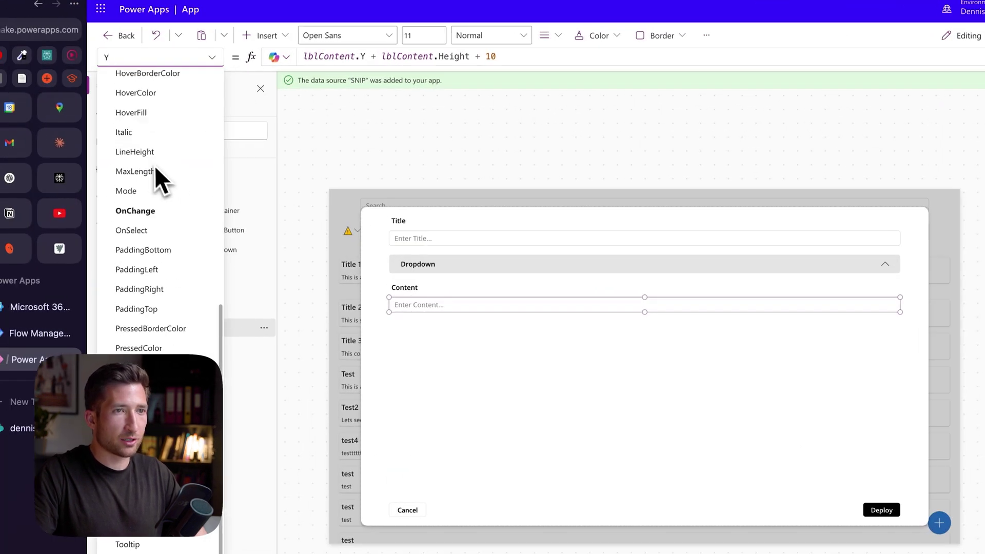
{"action": "left_click", "coordinate": [144, 146]}
{"action": "left_click", "coordinate": [352, 57]}
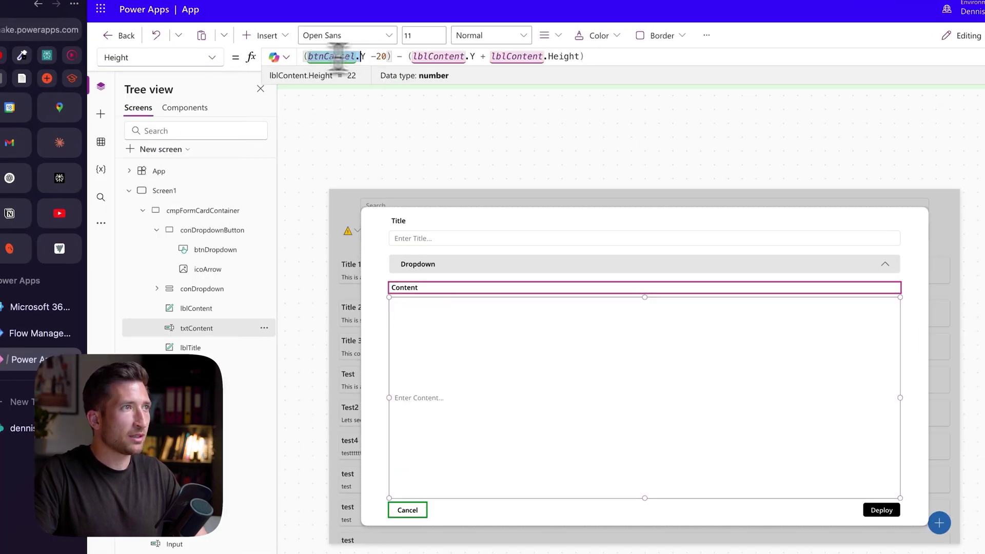
{"action": "left_click_drag", "start_coordinate": [308, 57], "coordinate": [375, 60]}
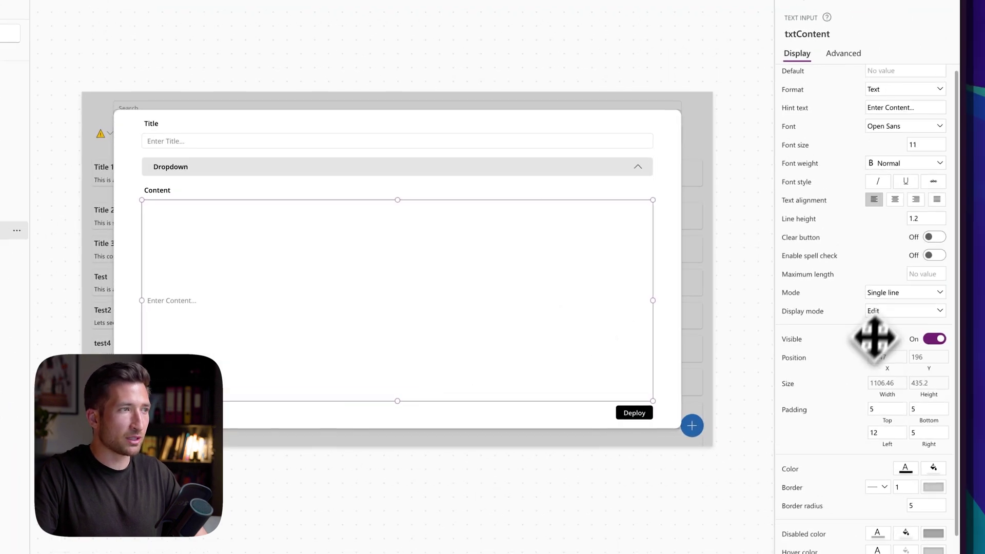
Change the mode of txtContent to Multiline and try the field on the canvas
{"action": "left_click", "coordinate": [893, 283]}
{"action": "left_click", "coordinate": [886, 301]}
{"action": "left_click", "coordinate": [237, 229], "text": "alt"}
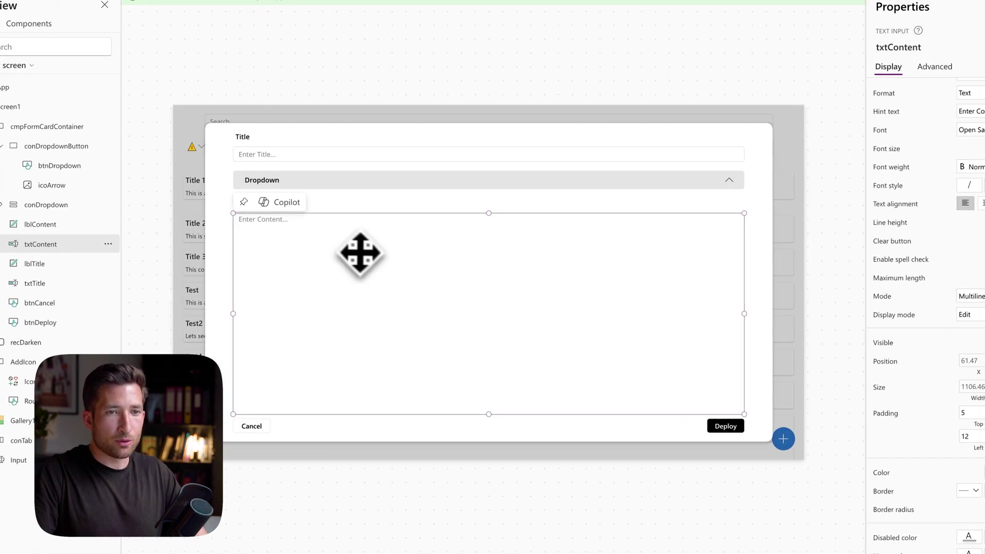
Remove the hover fill from the content input txtContent and the title input txtTitle
{"action": "scroll", "coordinate": [853, 428], "scroll_direction": "down", "scroll_amount": 1}
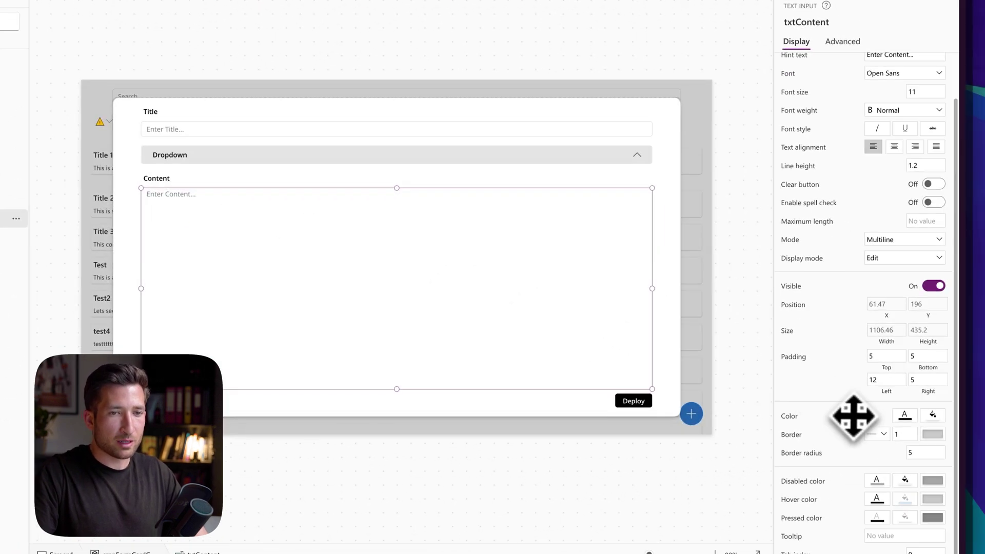
{"action": "left_click", "coordinate": [908, 501]}
{"action": "left_click_drag", "start_coordinate": [372, 78], "coordinate": [200, 73]}
{"action": "key", "text": "BackSpace"}
{"action": "left_click", "coordinate": [913, 516]}
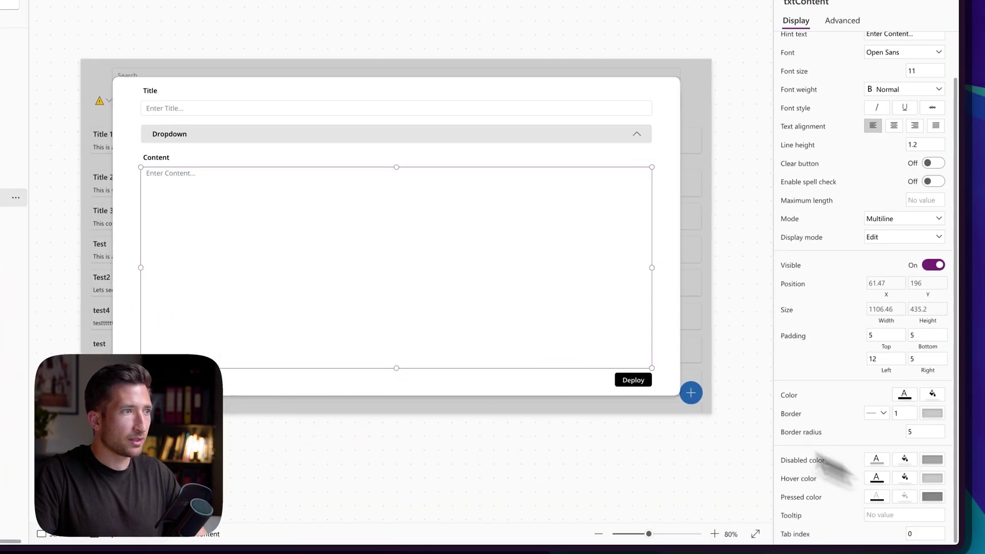
{"action": "left_click", "coordinate": [368, 255]}
{"action": "left_click", "coordinate": [924, 507]}
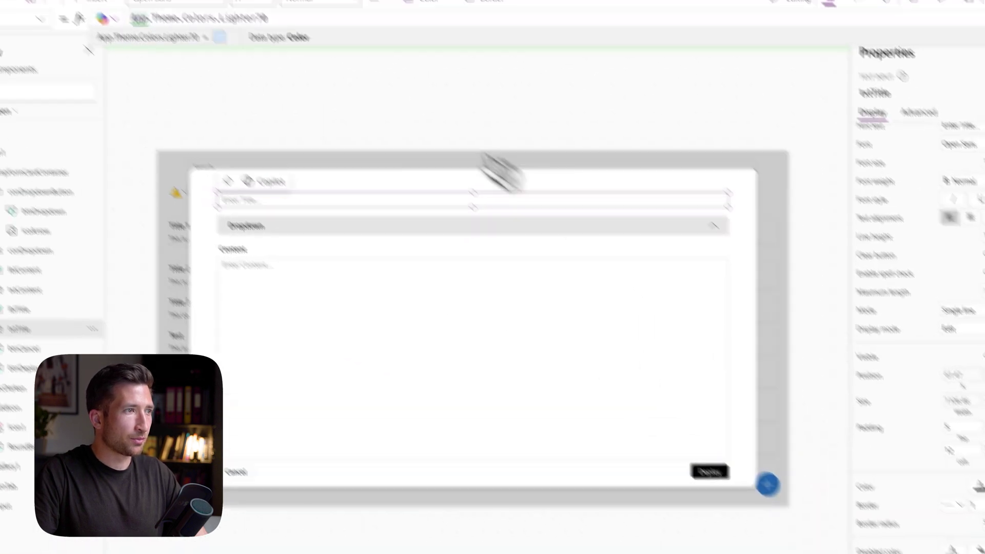
{"action": "key", "text": "ctrl+a"}
{"action": "key", "text": "BackSpace"}
Test the content field on the canvas, and both text fields in the phone preview
{"action": "left_click", "coordinate": [313, 337]}
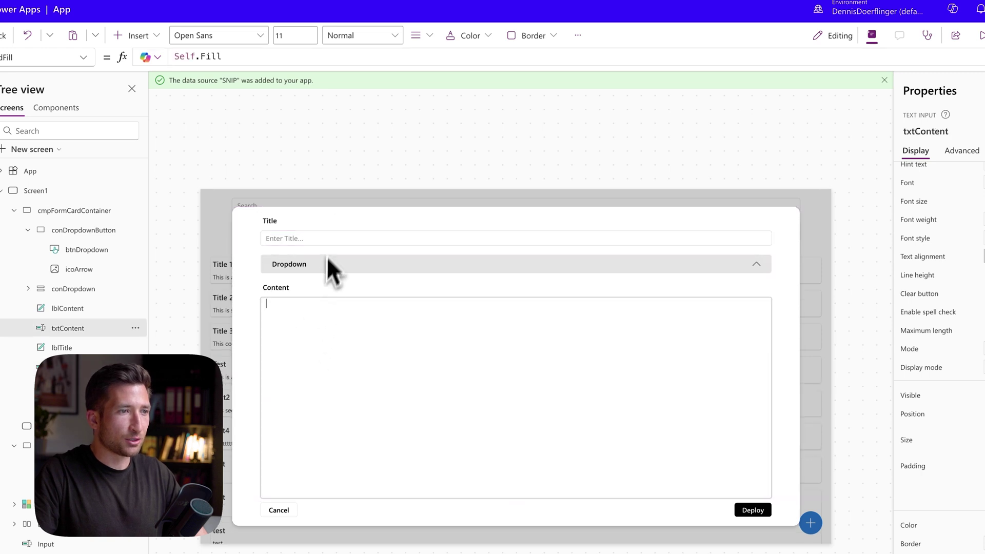
{"action": "left_click", "coordinate": [328, 308], "text": "alt"}
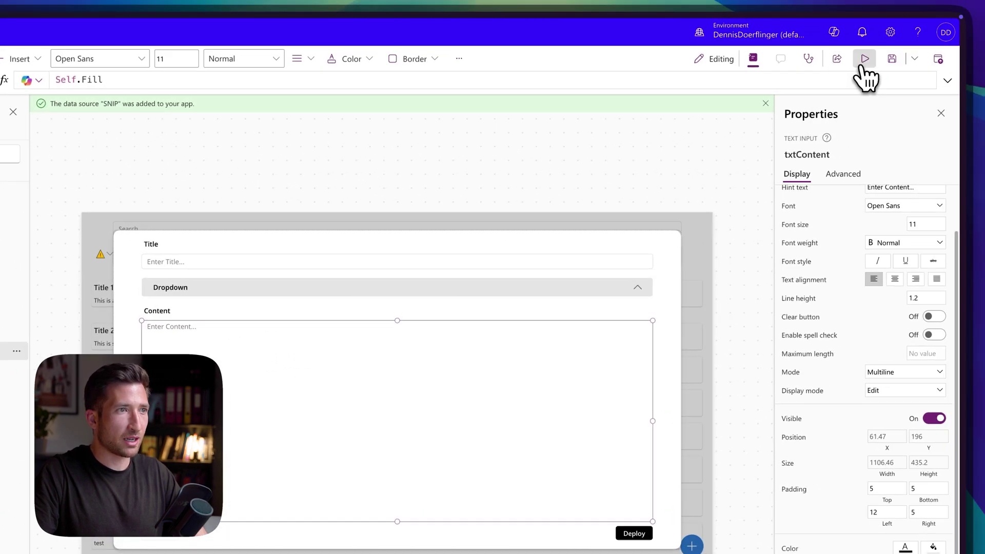
{"action": "left_click", "coordinate": [981, 36]}
{"action": "left_click", "coordinate": [507, 283]}
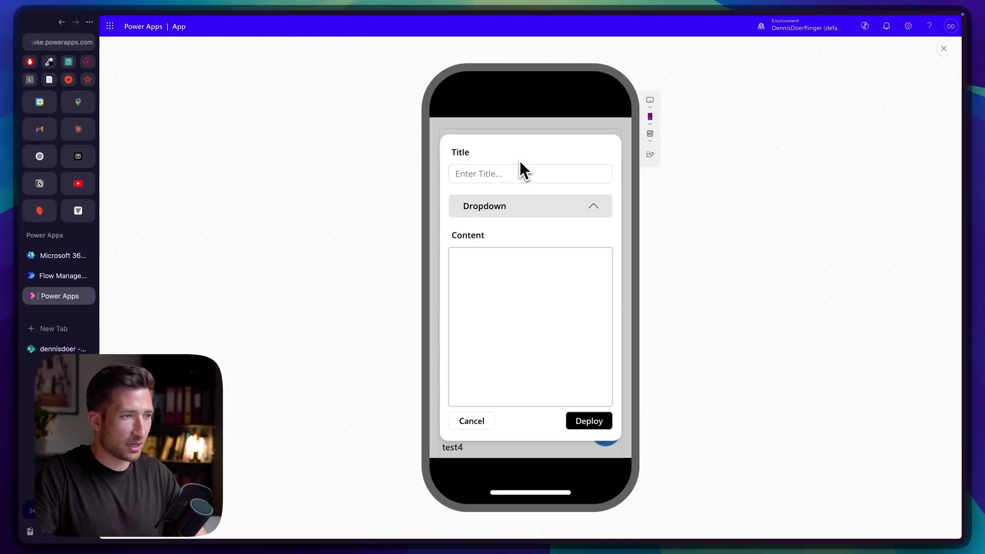
{"action": "left_click", "coordinate": [519, 173]}
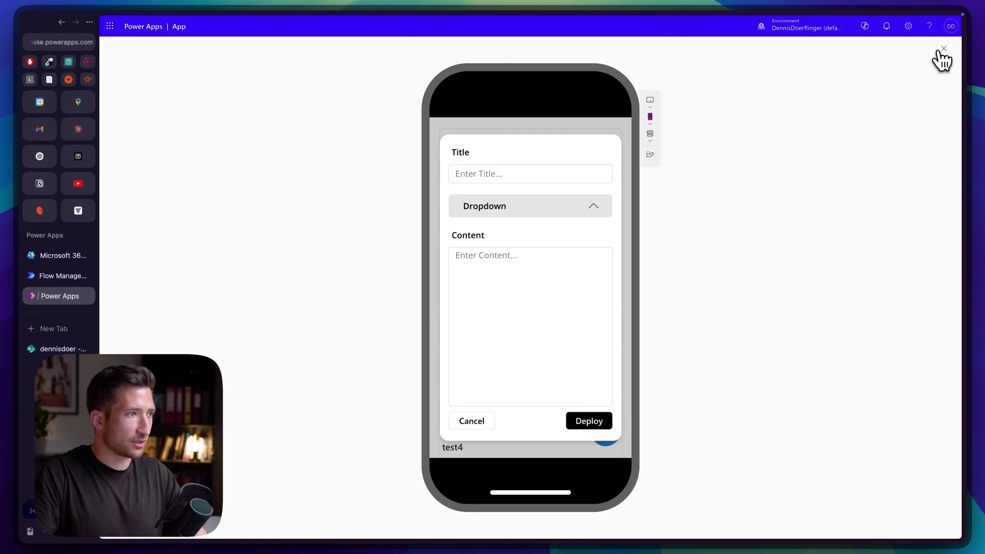
{"action": "left_click", "coordinate": [942, 51]}
Set btnCancel's OnSelect to Set(varPopup, false) and test the Cancel button
{"action": "left_click", "coordinate": [346, 412]}
{"action": "left_click", "coordinate": [153, 64]}
{"action": "left_click", "coordinate": [144, 131]}
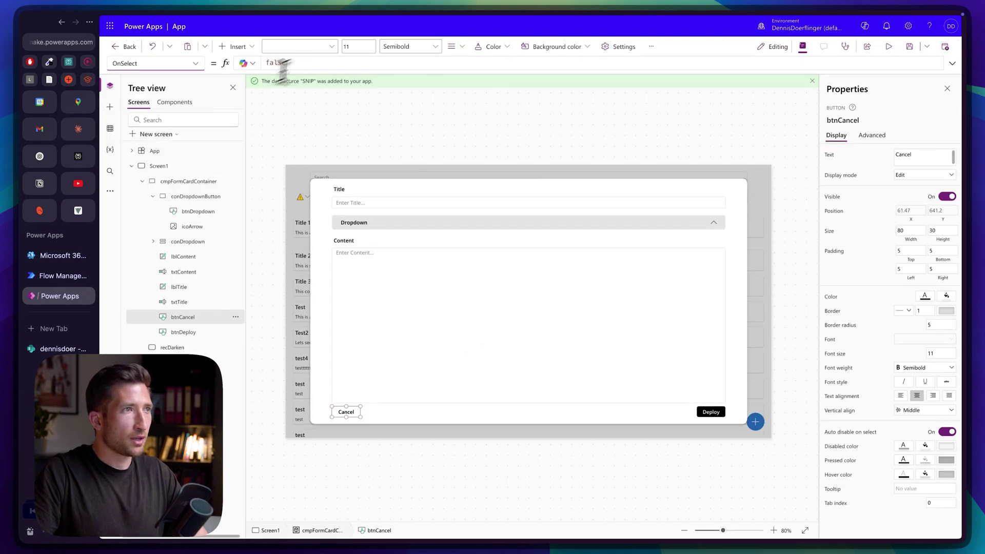
{"action": "double_click", "coordinate": [277, 63]}
{"action": "type", "text": "Set(varPopup, false)"}
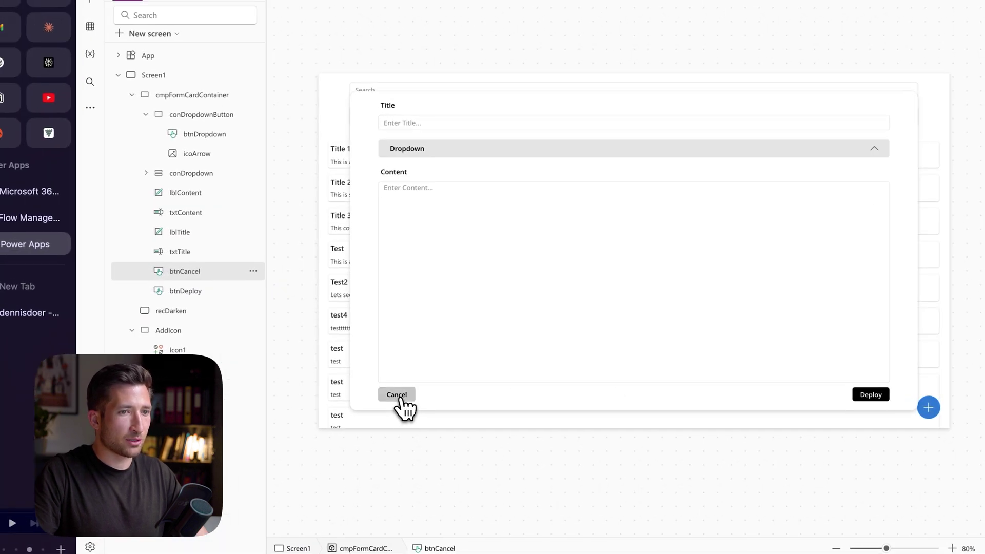
{"action": "left_click", "coordinate": [400, 400], "text": "alt"}
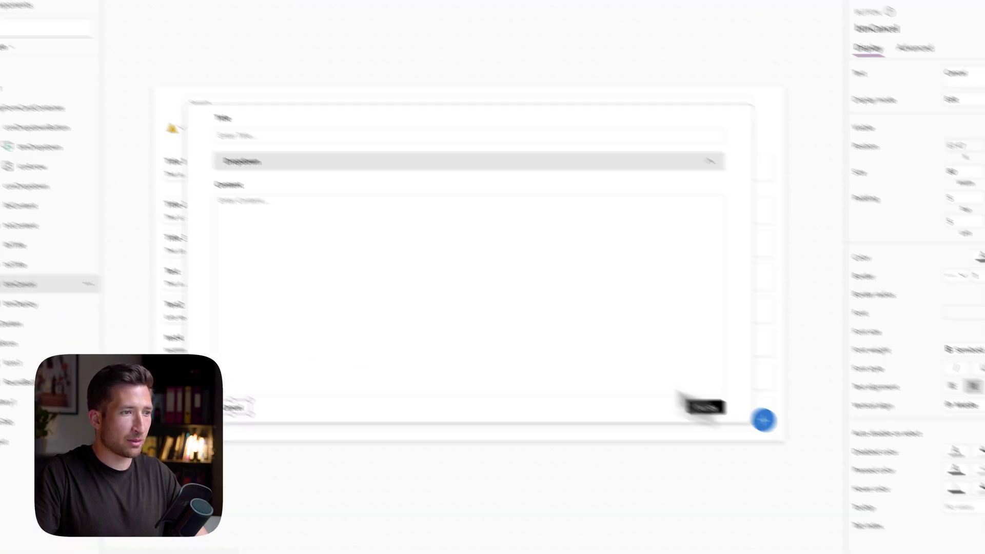
{"action": "left_click", "coordinate": [755, 417]}
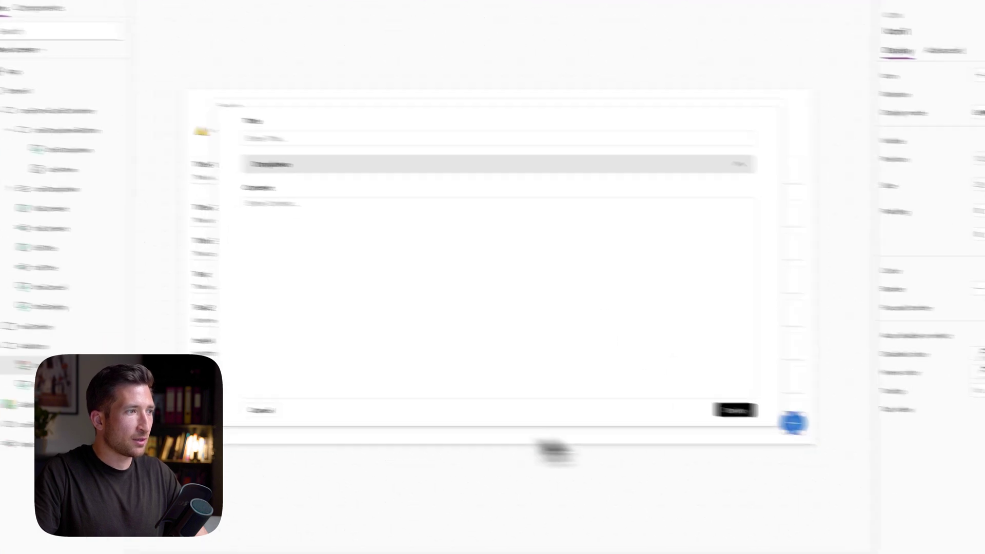
{"action": "left_click", "coordinate": [229, 405]}
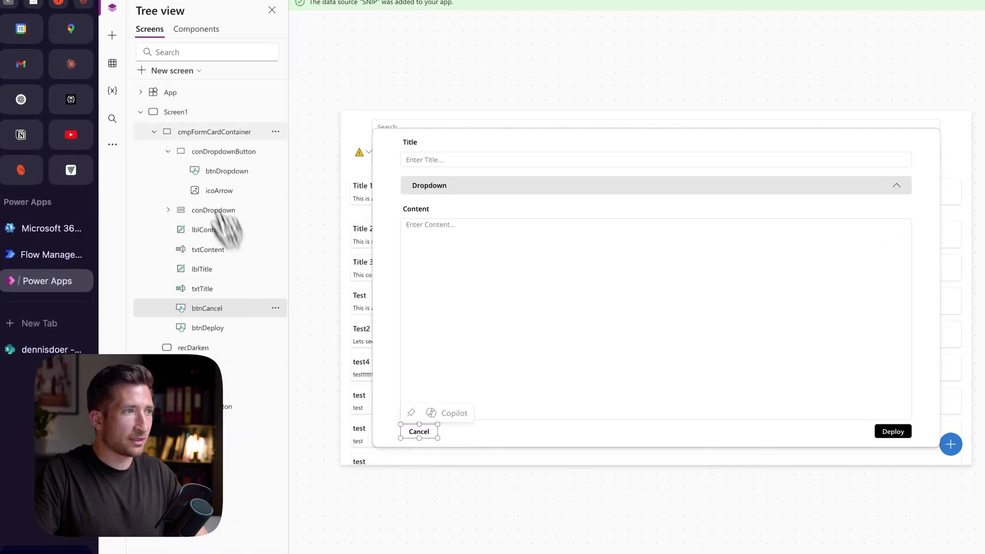
Set the Visible property of cmpFormCardContainer to varPopup
{"action": "left_click", "coordinate": [191, 132]}
{"action": "left_click", "coordinate": [244, 28]}
{"action": "left_click", "coordinate": [231, 403]}
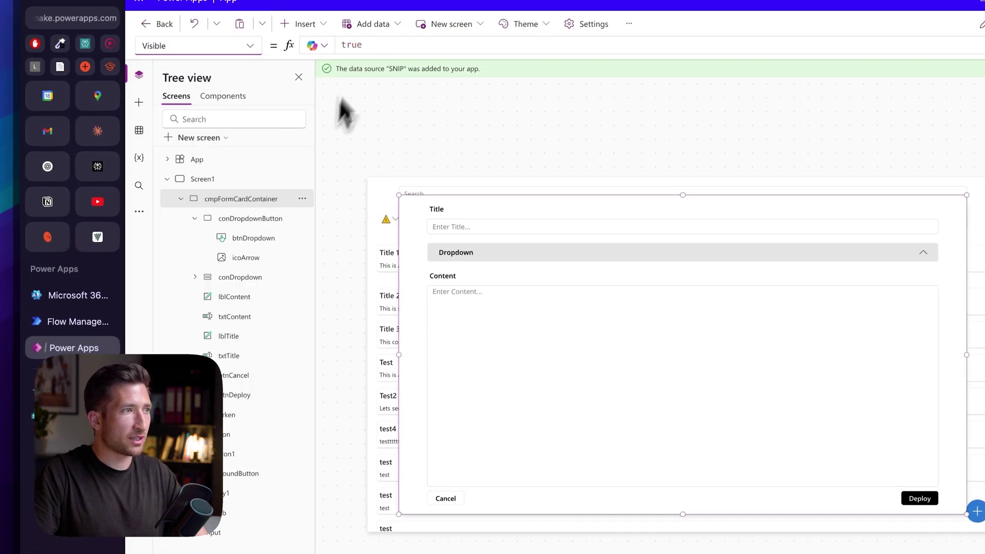
{"action": "left_click", "coordinate": [181, 200]}
{"action": "left_click", "coordinate": [238, 220]}
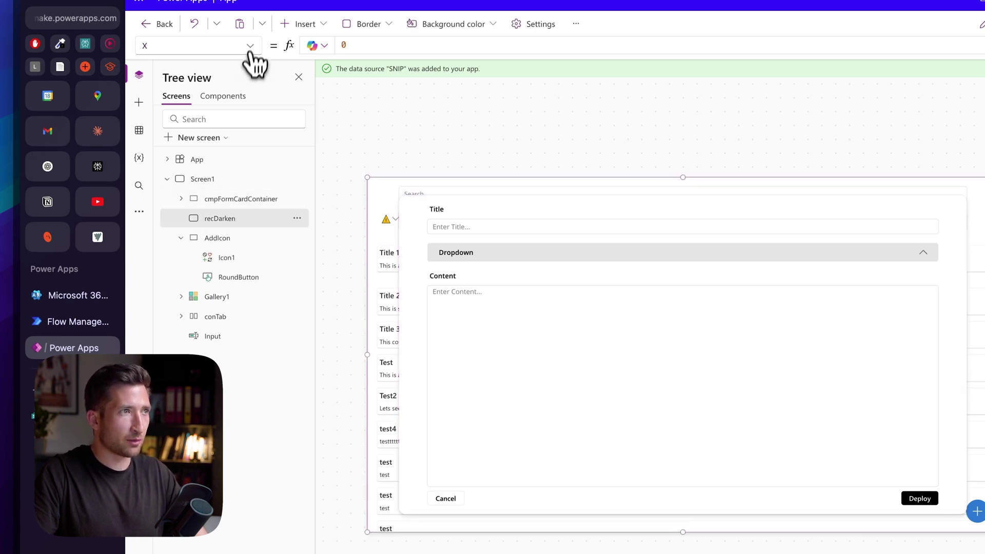
{"action": "left_click", "coordinate": [240, 198]}
{"action": "left_click", "coordinate": [250, 47]}
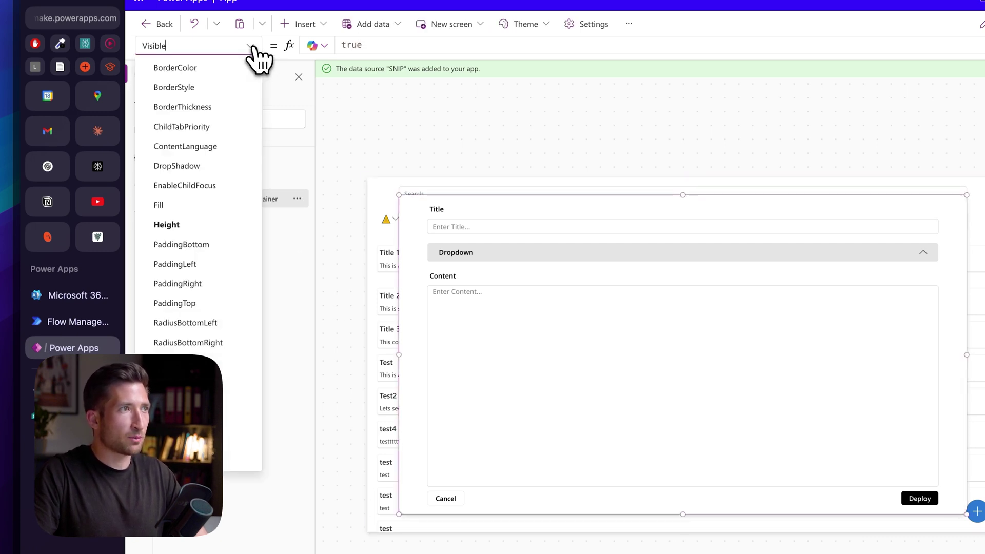
{"action": "key", "text": "Escape"}
{"action": "double_click", "coordinate": [352, 44]}
{"action": "type", "text": "var"}
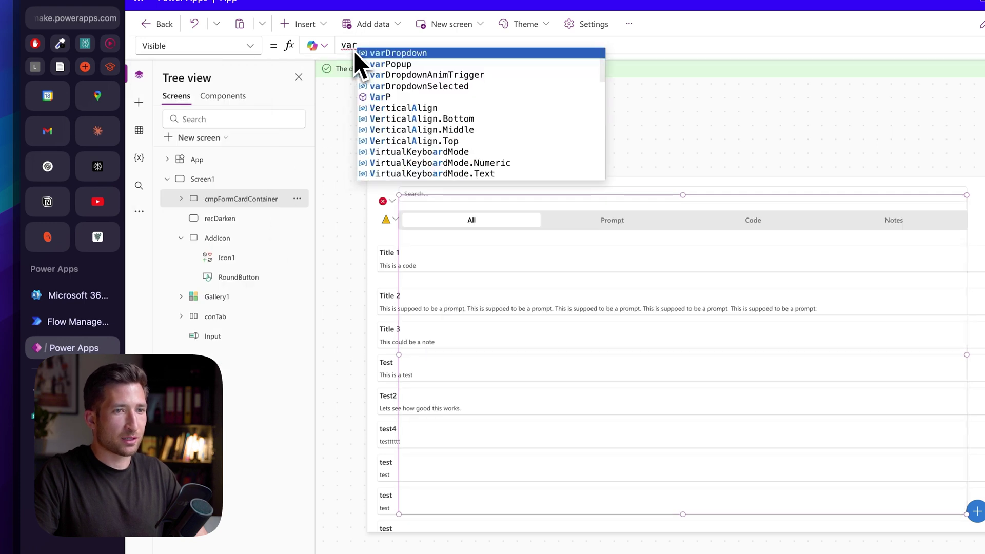
{"action": "type", "text": "Popup"}
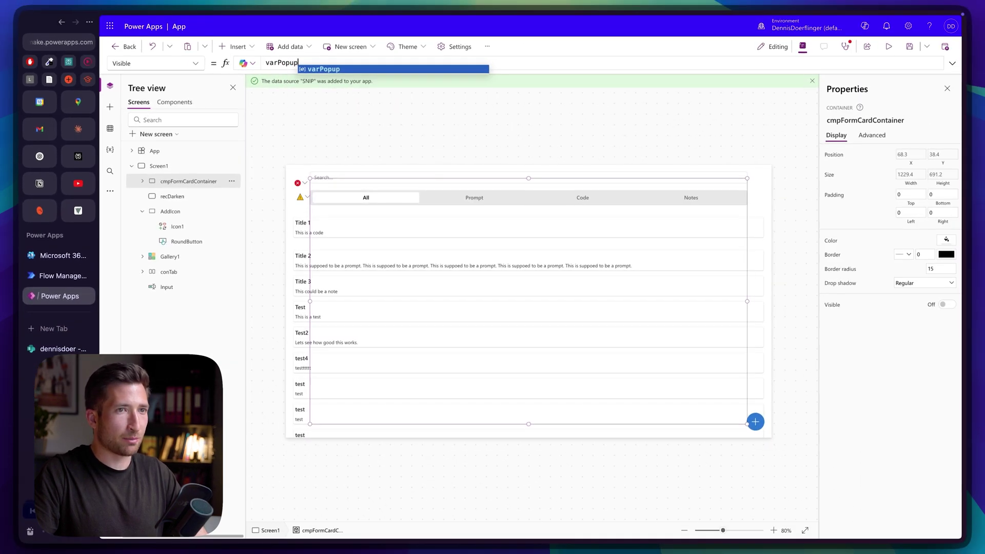
Test opening the popup form with the add button and closing it with Cancel on the canvas
{"action": "left_click", "coordinate": [755, 421], "text": "alt"}
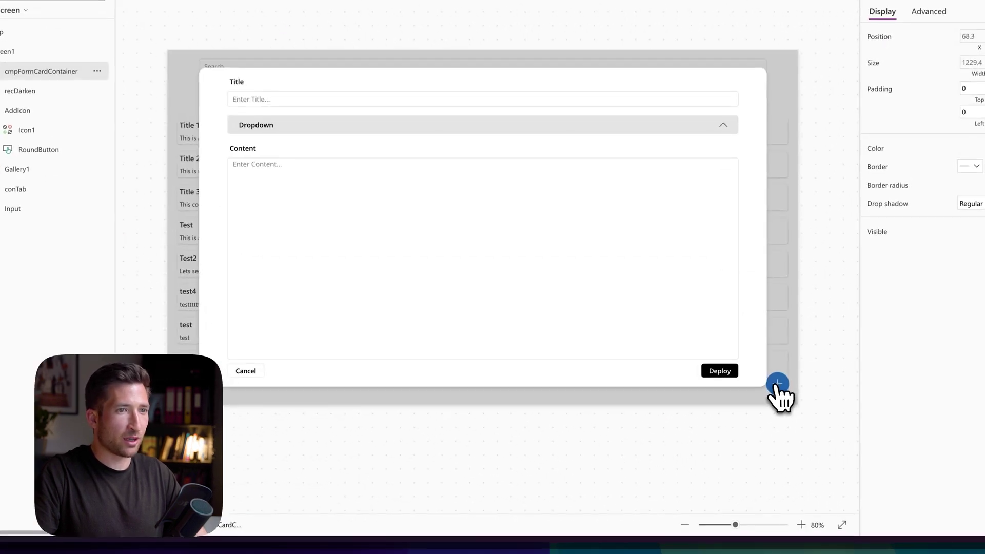
{"action": "left_click", "coordinate": [246, 371], "text": "alt"}
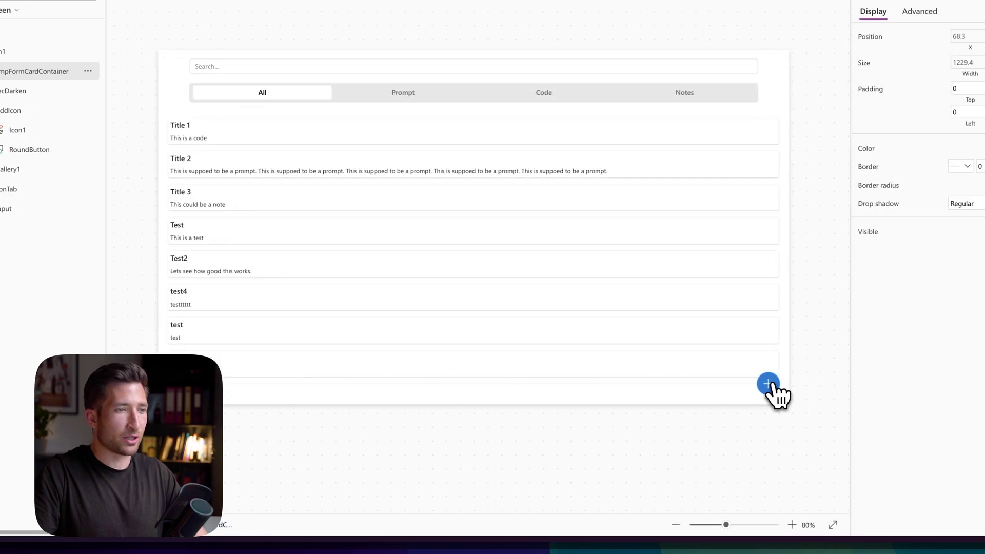
{"action": "left_click", "coordinate": [777, 384], "text": "alt"}
{"action": "left_click", "coordinate": [263, 374], "text": "alt"}
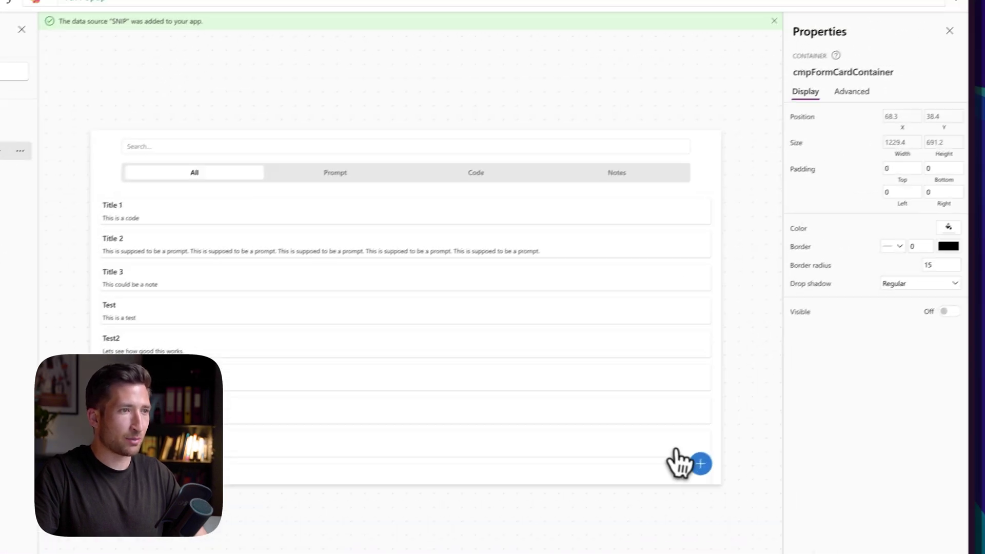
Preview the app in the phone layout, testing the add button, the form's dropdown and Cancel
{"action": "left_click", "coordinate": [864, 44]}
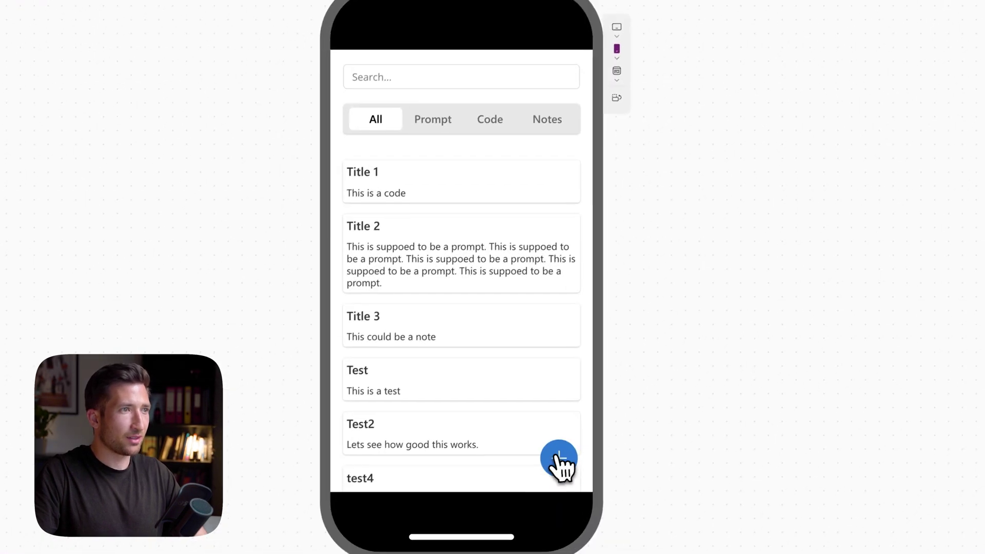
{"action": "left_click", "coordinate": [561, 464]}
{"action": "left_click", "coordinate": [376, 446]}
{"action": "left_click", "coordinate": [557, 462]}
{"action": "left_click", "coordinate": [422, 175]}
{"action": "left_click", "coordinate": [419, 172]}
{"action": "left_click", "coordinate": [425, 230]}
{"action": "left_click", "coordinate": [437, 209]}
{"action": "left_click", "coordinate": [403, 446]}
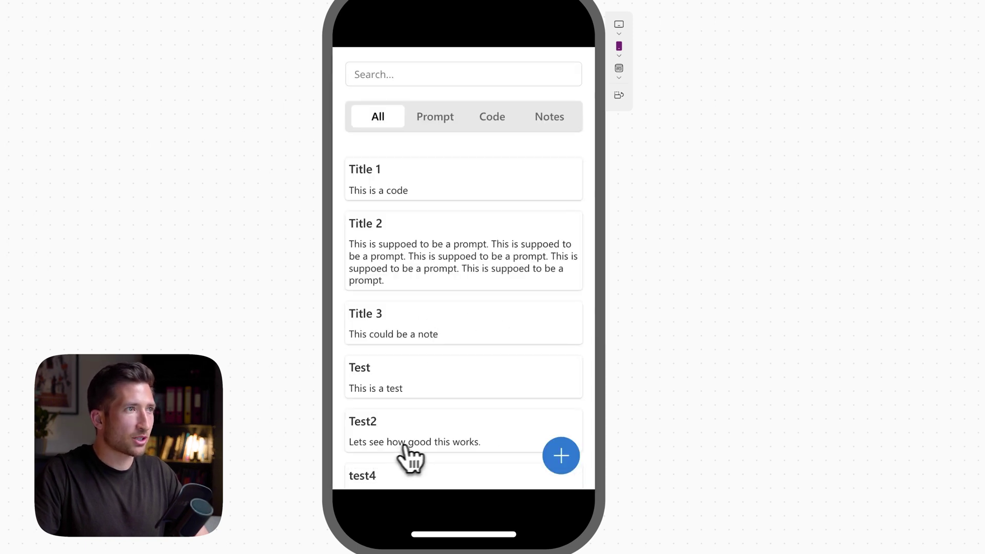
{"action": "left_click", "coordinate": [940, 45]}
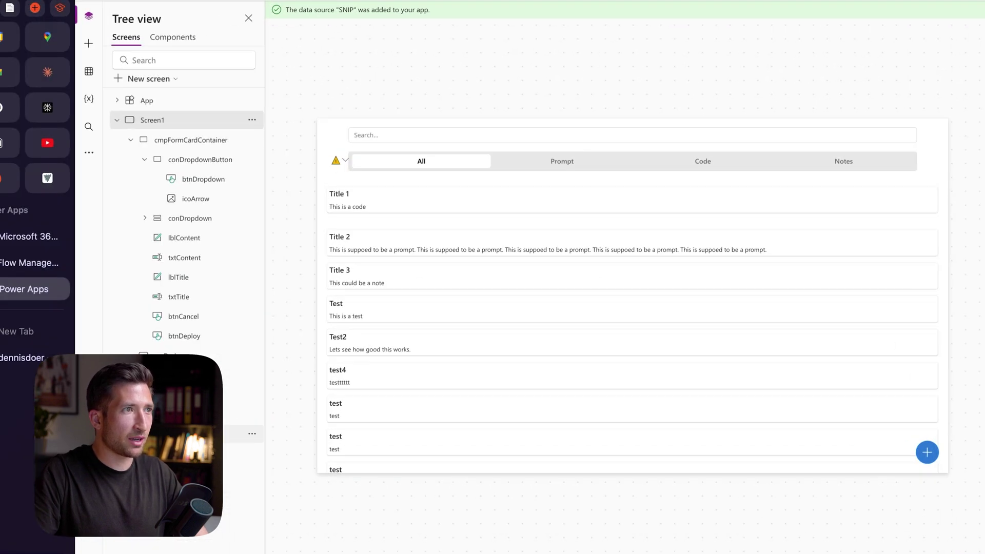
Filter Gallery1's SNIP items by selectedTab ("All" or Type) and by Input.Text (blank or in Titel, Content or Type), and try the All tab
{"action": "left_click", "coordinate": [129, 443]}
{"action": "left_click", "coordinate": [238, 49]}
{"action": "scroll", "coordinate": [238, 132], "scroll_direction": "down", "scroll_amount": 1}
{"action": "left_click", "coordinate": [189, 327]}
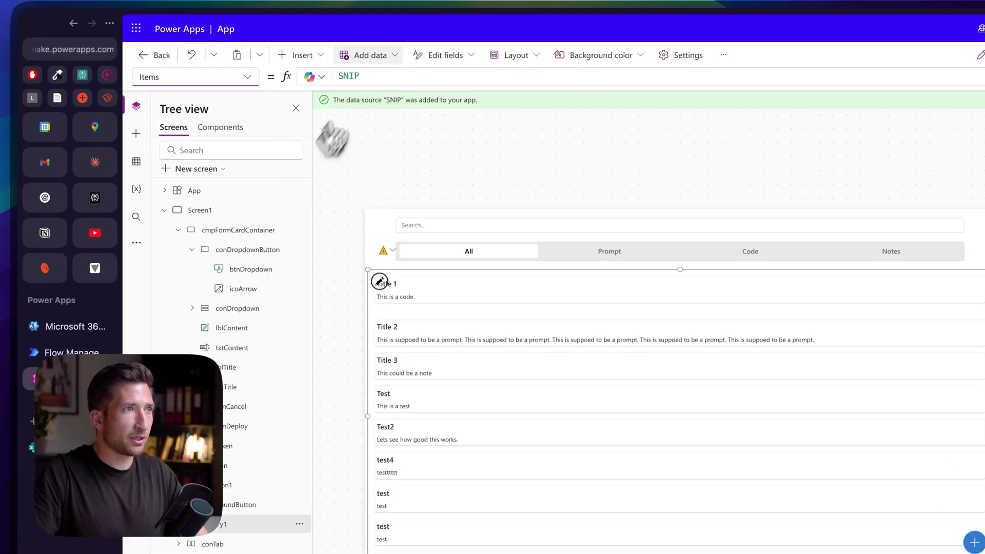
{"action": "left_click_drag", "start_coordinate": [425, 110], "coordinate": [421, 264]}
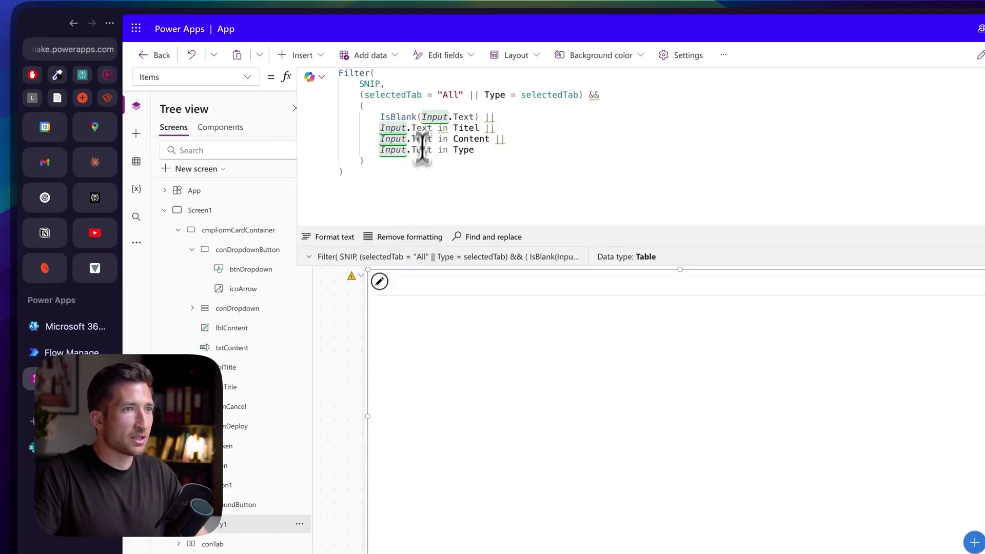
{"action": "left_click", "coordinate": [434, 117]}
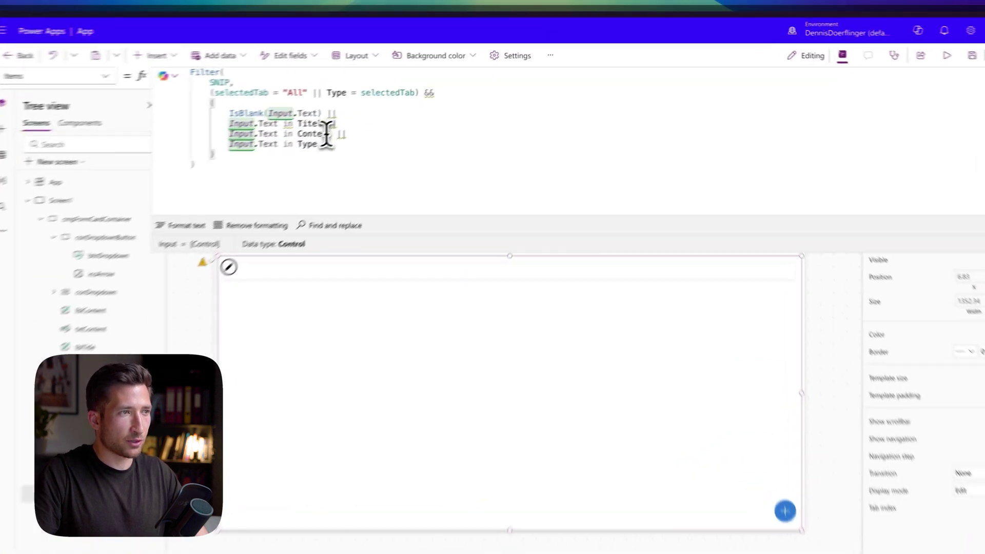
{"action": "left_click", "coordinate": [331, 131]}
{"action": "left_click", "coordinate": [949, 85]}
{"action": "left_click", "coordinate": [492, 228], "text": "alt"}
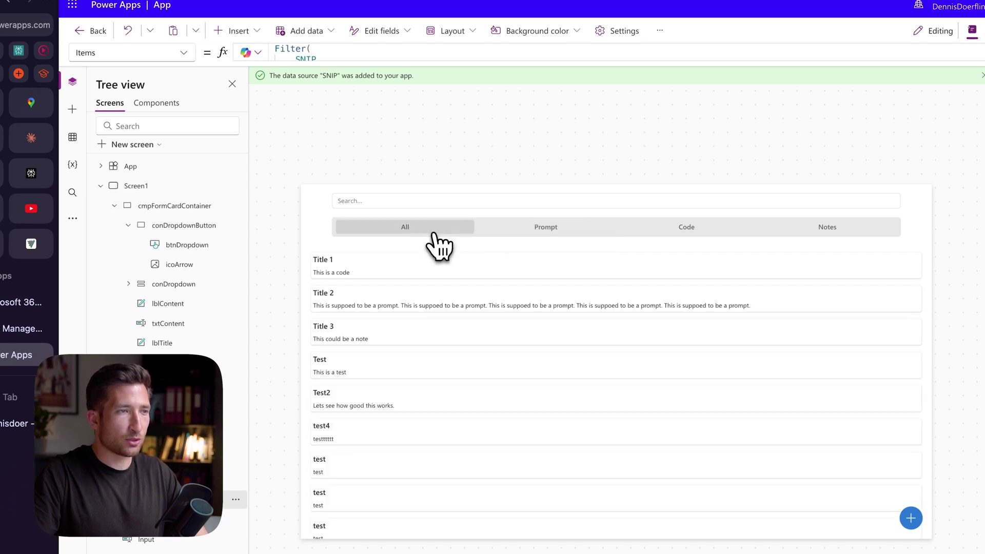
Set the App object's OnStart property to Set(selectedTab, "All")
{"action": "right_click", "coordinate": [145, 167]}
{"action": "left_click", "coordinate": [209, 233]}
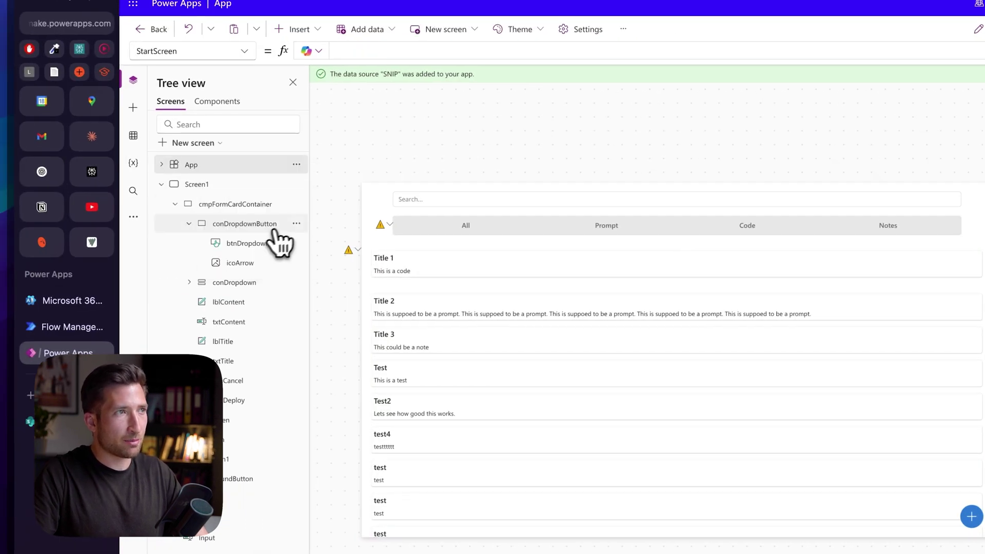
{"action": "left_click", "coordinate": [245, 52]}
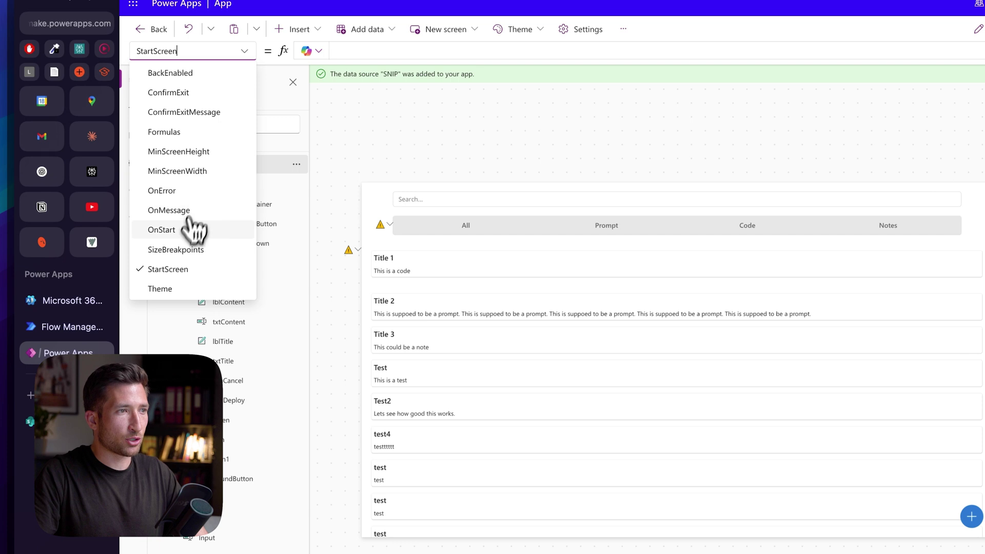
{"action": "left_click", "coordinate": [198, 228]}
{"action": "left_click", "coordinate": [361, 53]}
{"action": "type", "text": "Set(selectedTab, \"All\")"}
{"action": "left_click", "coordinate": [358, 52]}
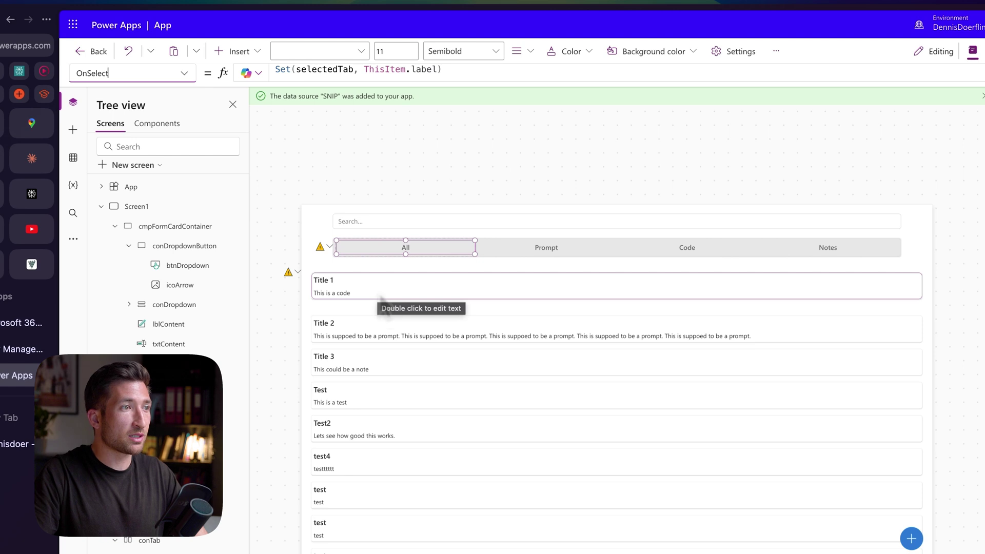
Make btnTab's background color formula compare selectedTab with ThisItem.label, and try the Prompt and All tabs on the canvas
{"action": "left_click", "coordinate": [433, 252]}
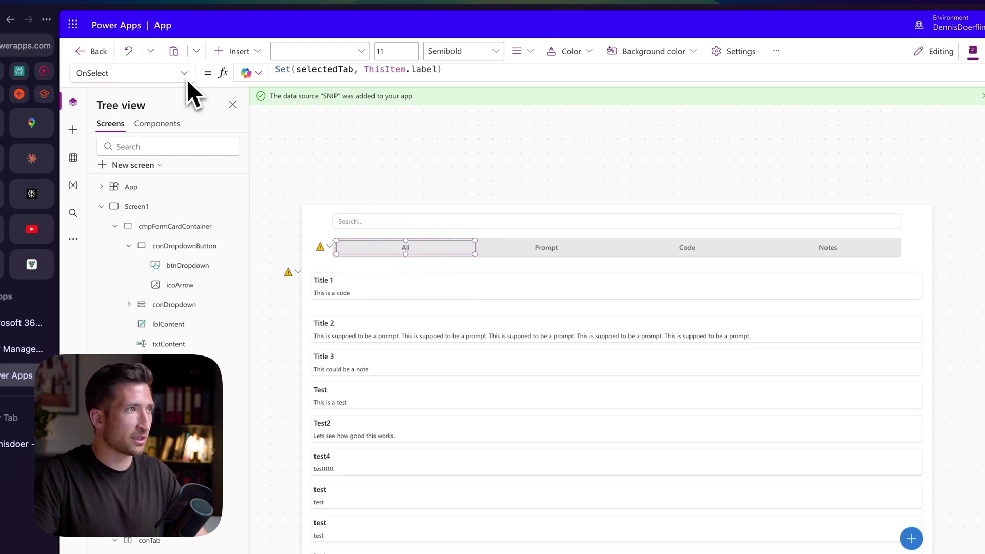
{"action": "left_click_drag", "start_coordinate": [278, 70], "coordinate": [475, 70]}
{"action": "left_click", "coordinate": [346, 77]}
{"action": "key", "text": "BackSpace"}
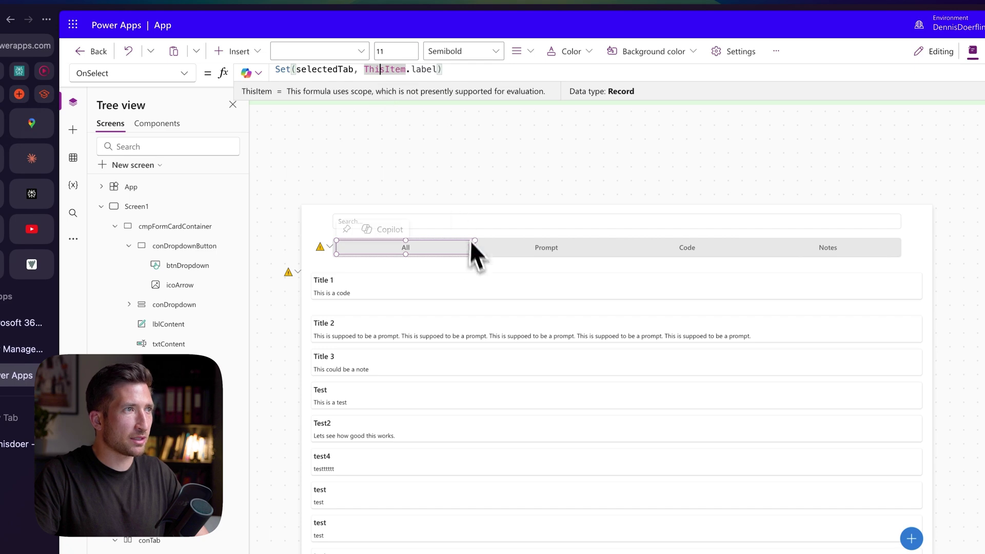
{"action": "left_click", "coordinate": [953, 323]}
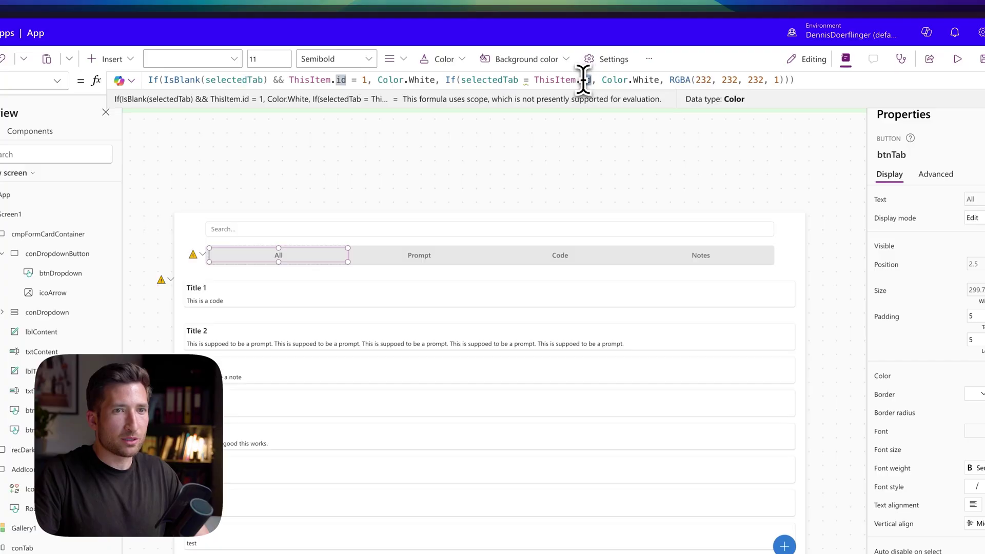
{"action": "double_click", "coordinate": [589, 79]}
{"action": "type", "text": "label"}
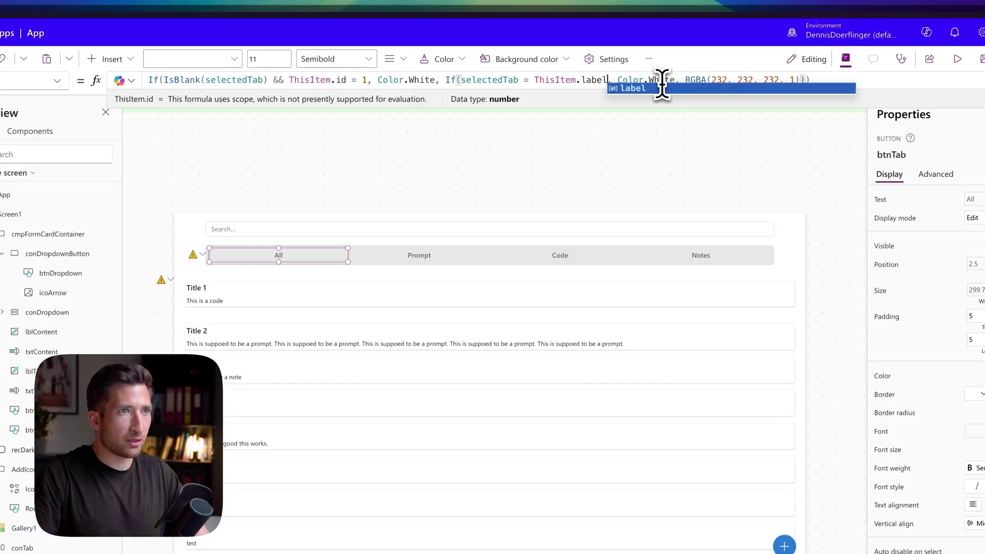
{"action": "left_click", "coordinate": [411, 261], "text": "alt"}
{"action": "left_click", "coordinate": [324, 259], "text": "alt"}
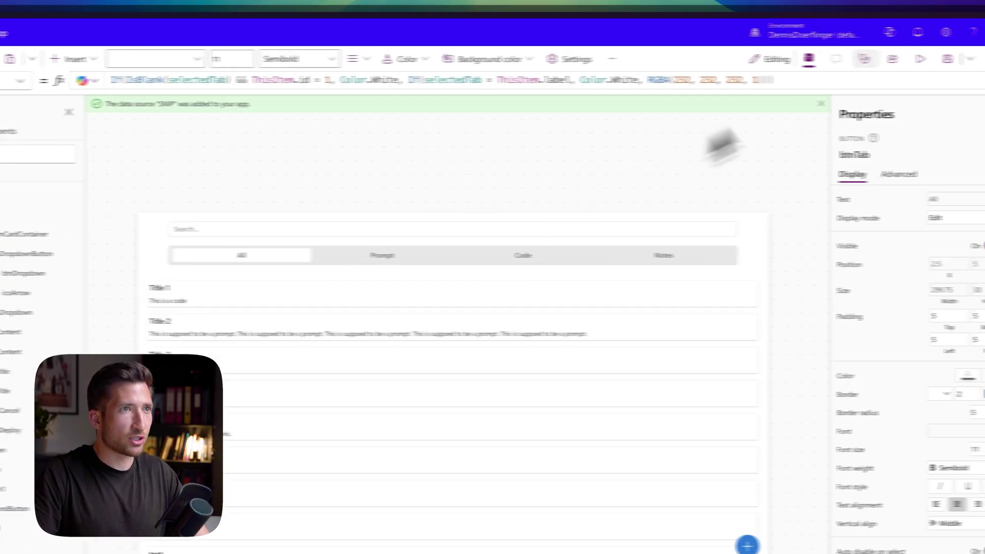
Preview the app to test the Prompt, Code and Notes tabs with searches for "Title 3", "test" and "this is supp"
{"action": "left_click", "coordinate": [920, 59]}
{"action": "left_click", "coordinate": [516, 173]}
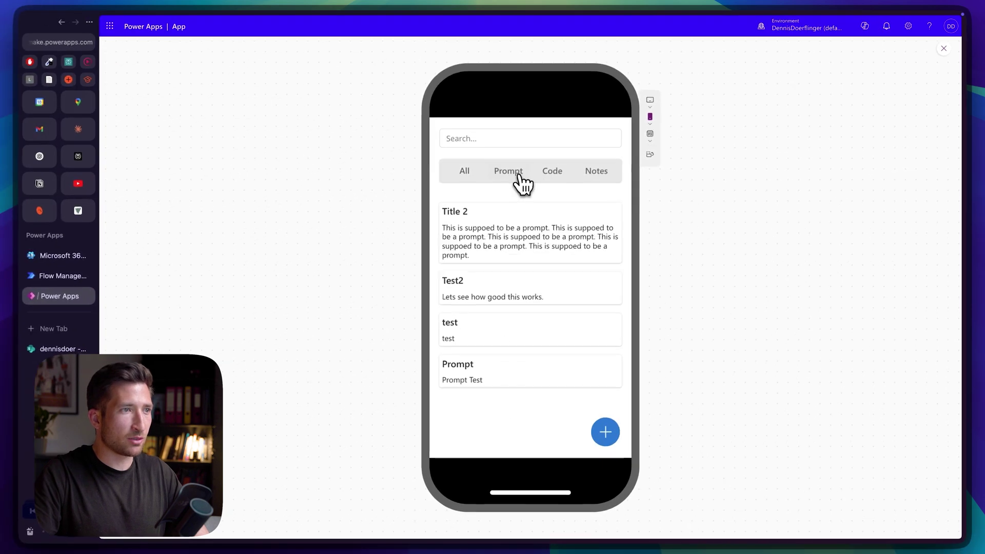
{"action": "left_click", "coordinate": [553, 177]}
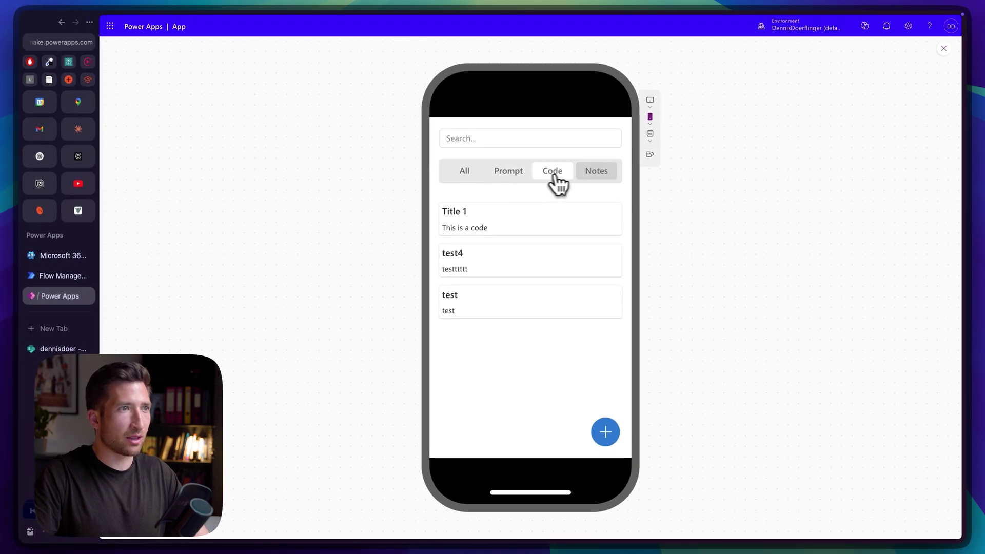
{"action": "left_click", "coordinate": [585, 171]}
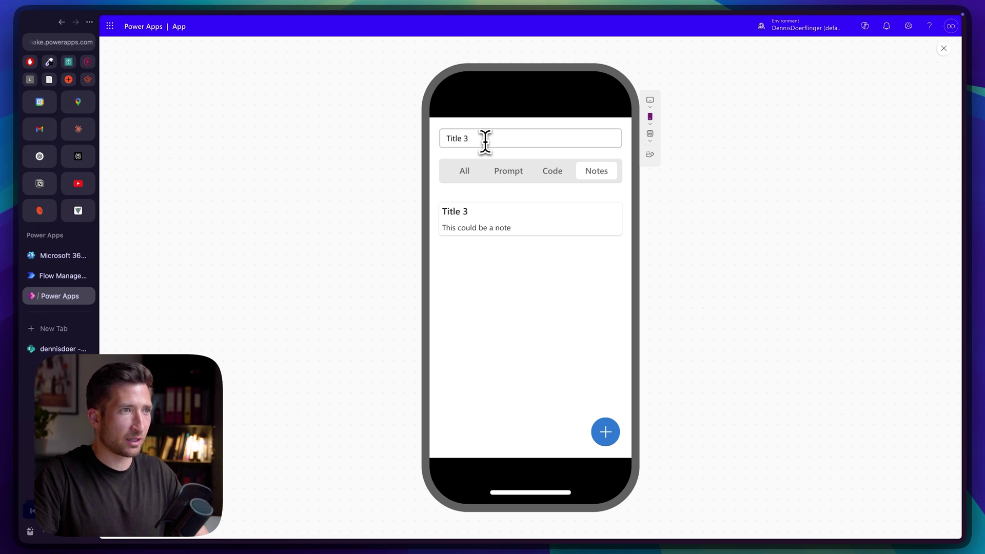
{"action": "left_click", "coordinate": [546, 177]}
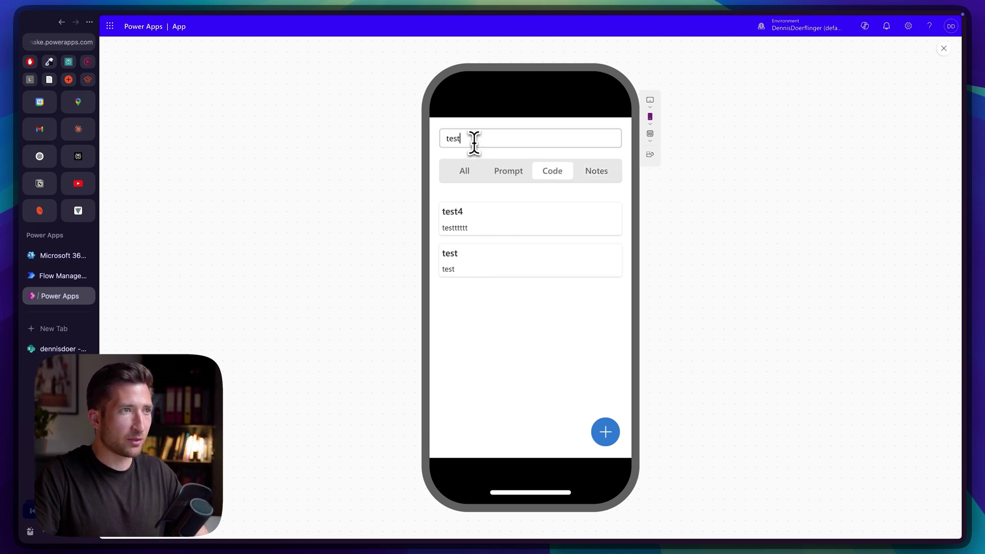
{"action": "left_click", "coordinate": [509, 169]}
{"action": "type", "text": "this is supp"}
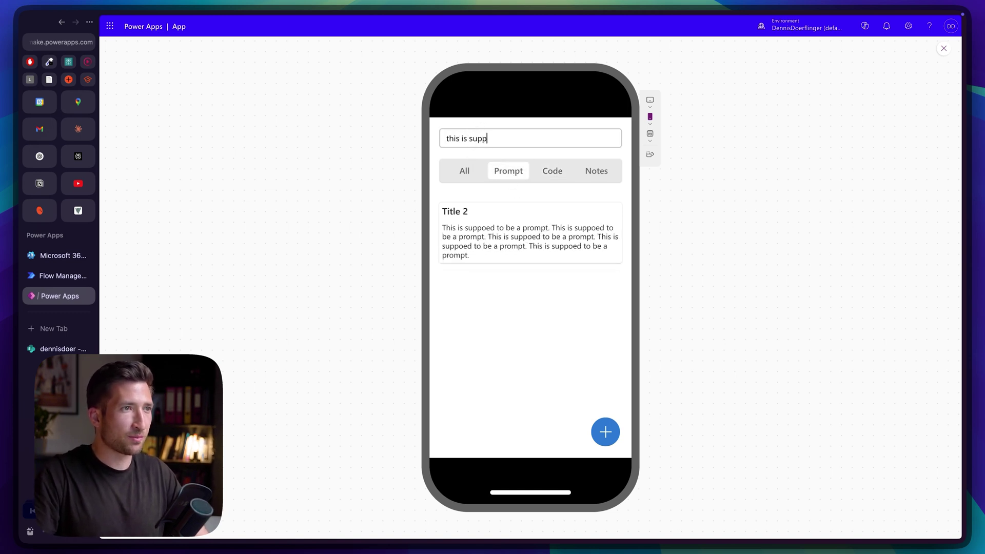
{"action": "left_click", "coordinate": [944, 49]}
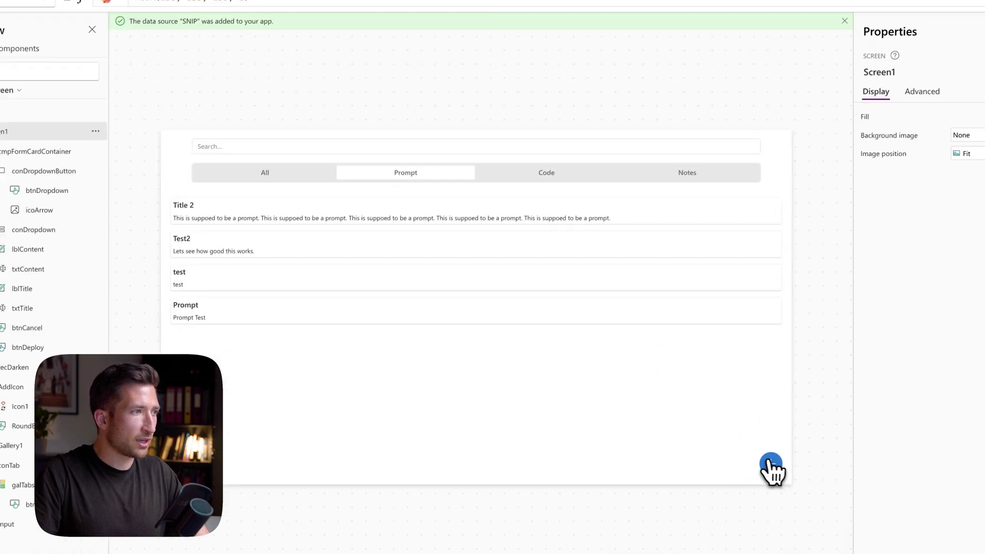
Set the popup Save button's OnSelect to patch txtTitle, txtContent and varDropdownSelected into a new SNIP record, set varPopup to false and reset both text inputs
{"action": "left_click", "coordinate": [771, 469]}
{"action": "left_click", "coordinate": [727, 454]}
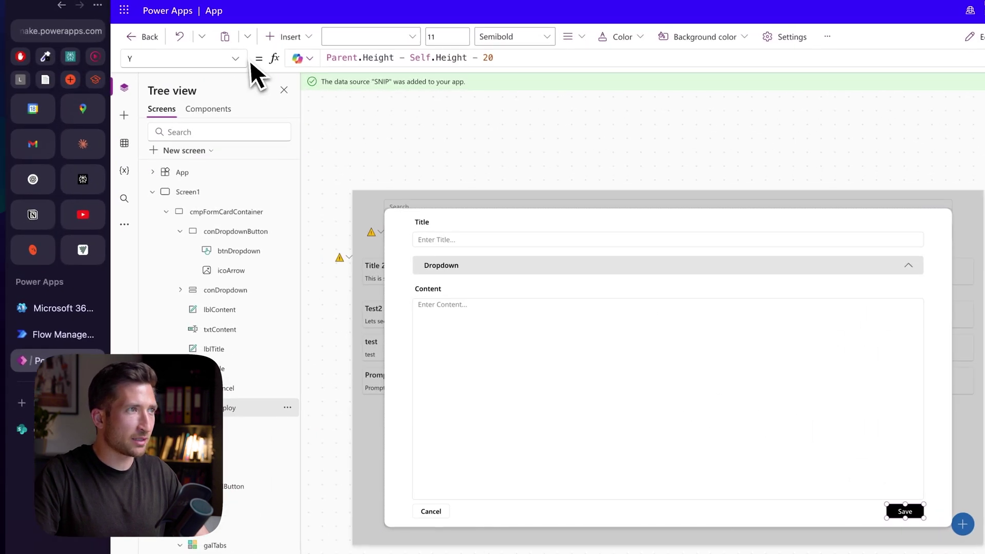
{"action": "left_click", "coordinate": [236, 61]}
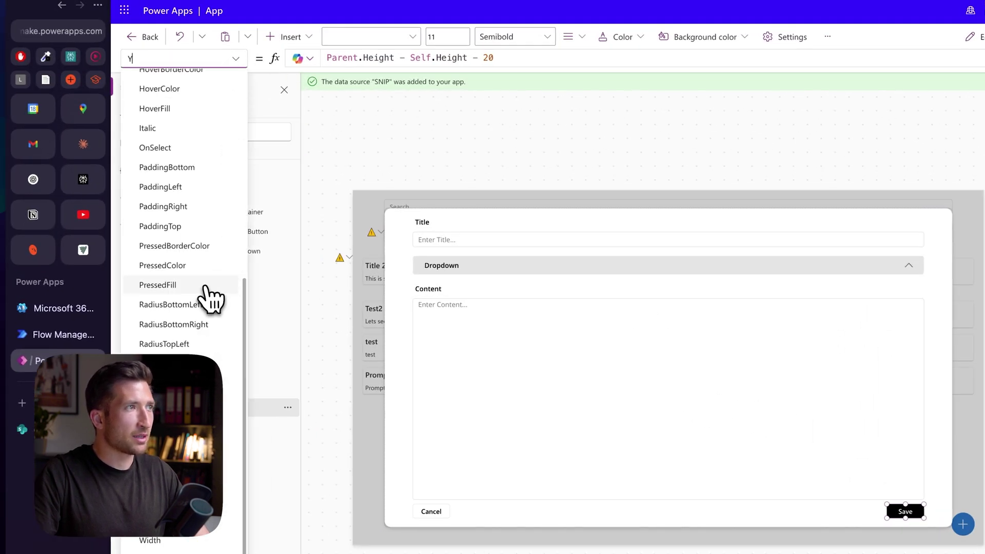
{"action": "left_click", "coordinate": [170, 148]}
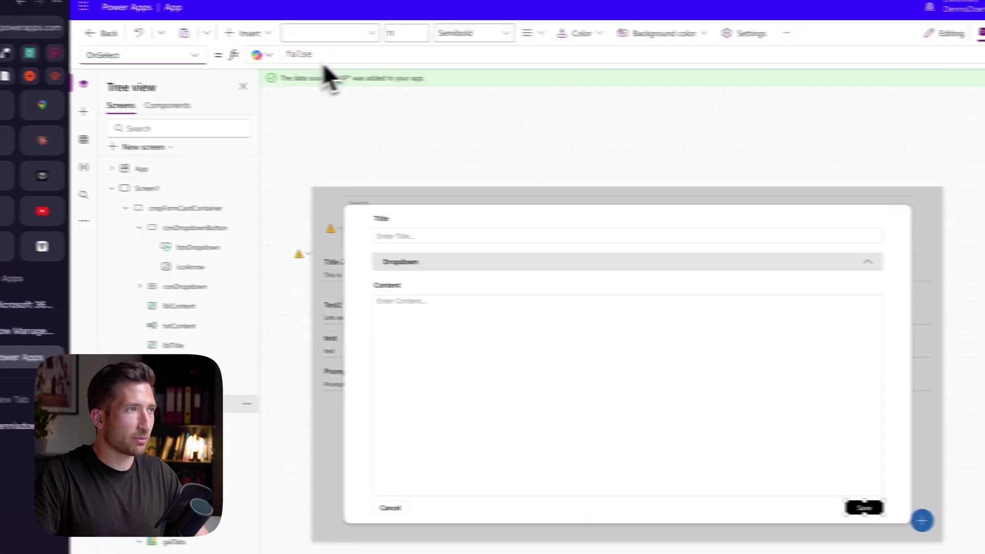
{"action": "left_click_drag", "start_coordinate": [363, 68], "coordinate": [366, 378]}
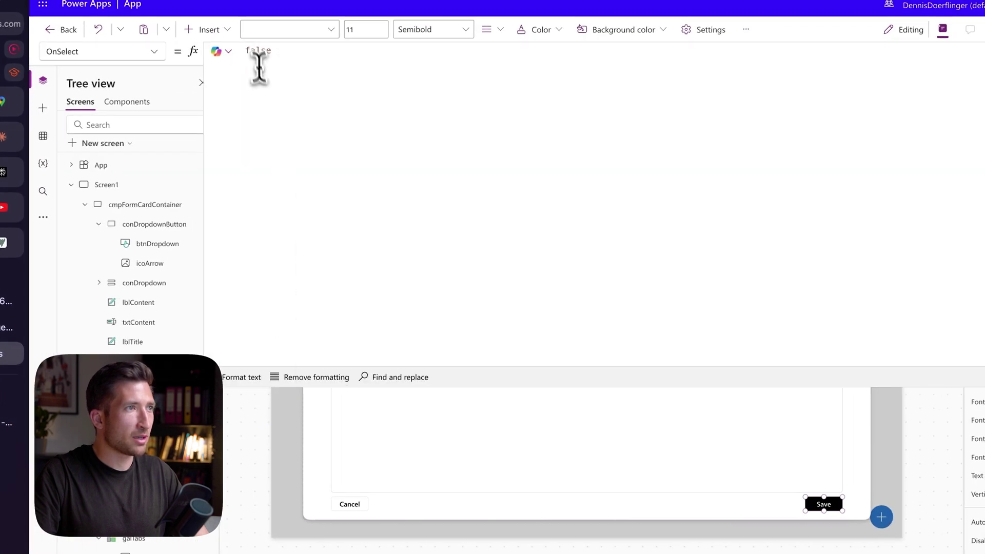
{"action": "left_click", "coordinate": [259, 67]}
{"action": "key", "text": "ctrl+a"}
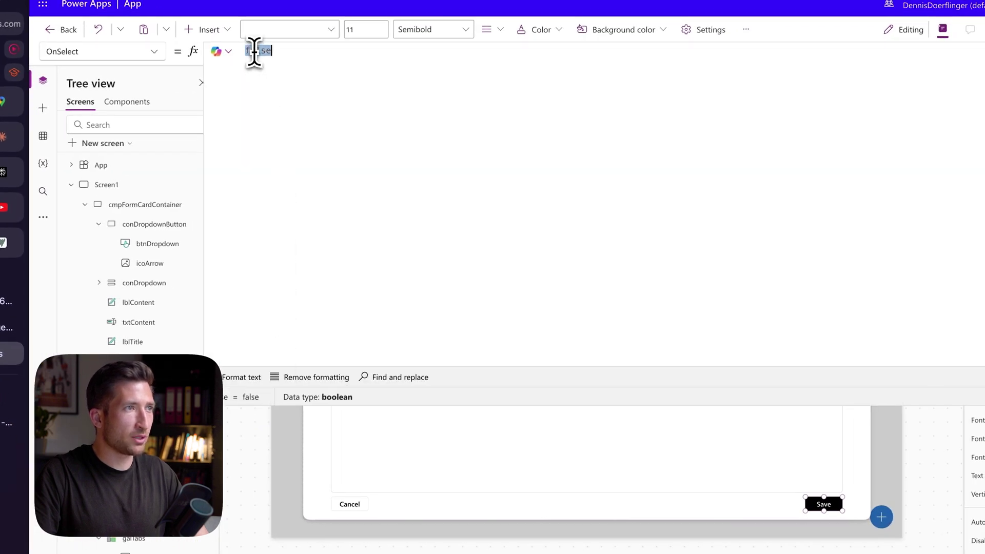
{"action": "type", "text": "Patch(     SNIP,     Defaults(SNIP),     {         Titel: txtTitle.Text,         Content: txtContent.Text,         Type: varDropdownSelected     } ); Set(varPopup, false); Reset(txtContent); Reset(txtTitle)"}
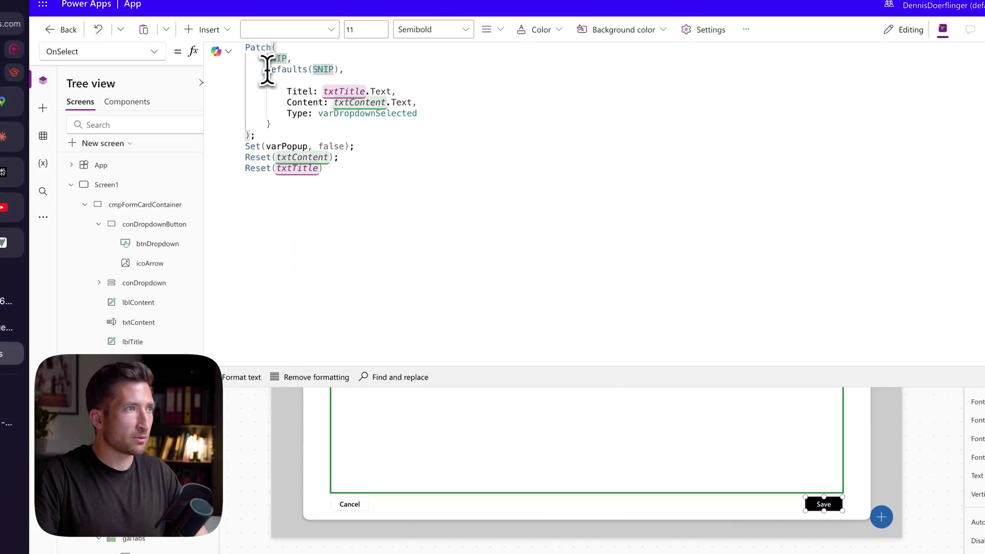
Review the Save formula's Defaults(SNIP), field mappings, varPopup setting and Reset calls, and collapse the formula editor
{"action": "left_click_drag", "start_coordinate": [266, 70], "coordinate": [340, 69]}
{"action": "left_click", "coordinate": [303, 91]}
{"action": "left_click", "coordinate": [348, 92]}
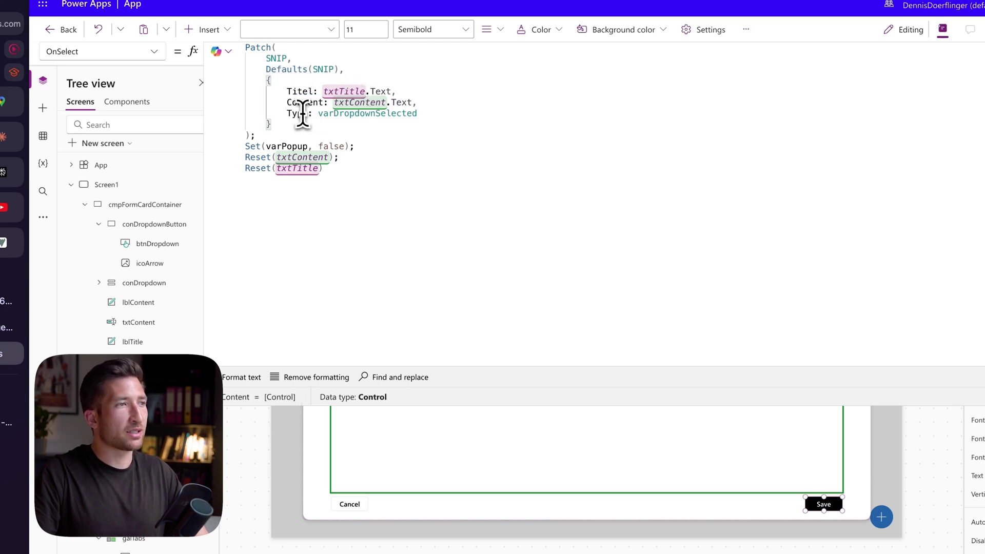
{"action": "left_click_drag", "start_coordinate": [322, 114], "coordinate": [427, 114]}
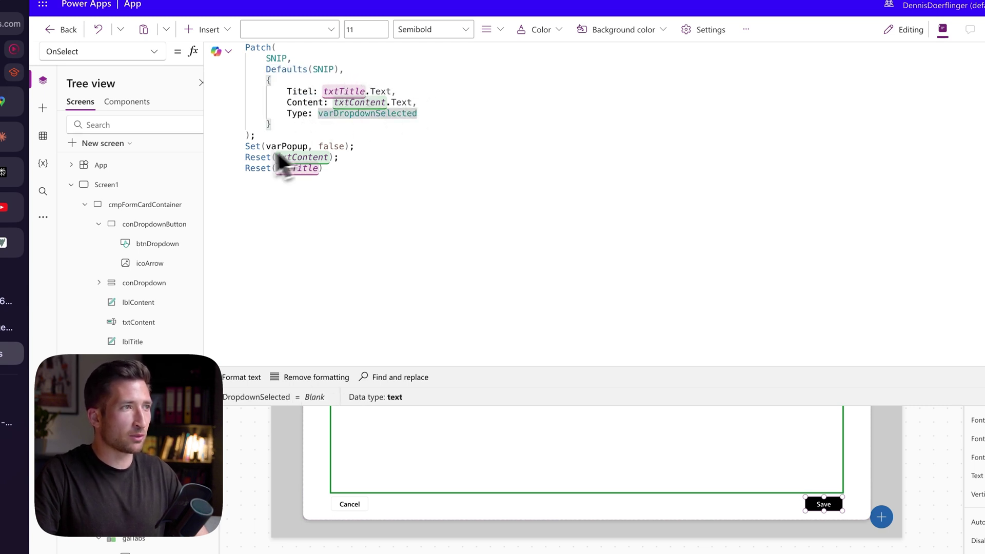
{"action": "left_click_drag", "start_coordinate": [245, 147], "coordinate": [353, 148]}
{"action": "mouse_move", "coordinate": [248, 157]}
{"action": "left_mouse_down"}
{"action": "mouse_move", "coordinate": [338, 158]}
{"action": "mouse_move", "coordinate": [255, 168]}
{"action": "left_mouse_up"}
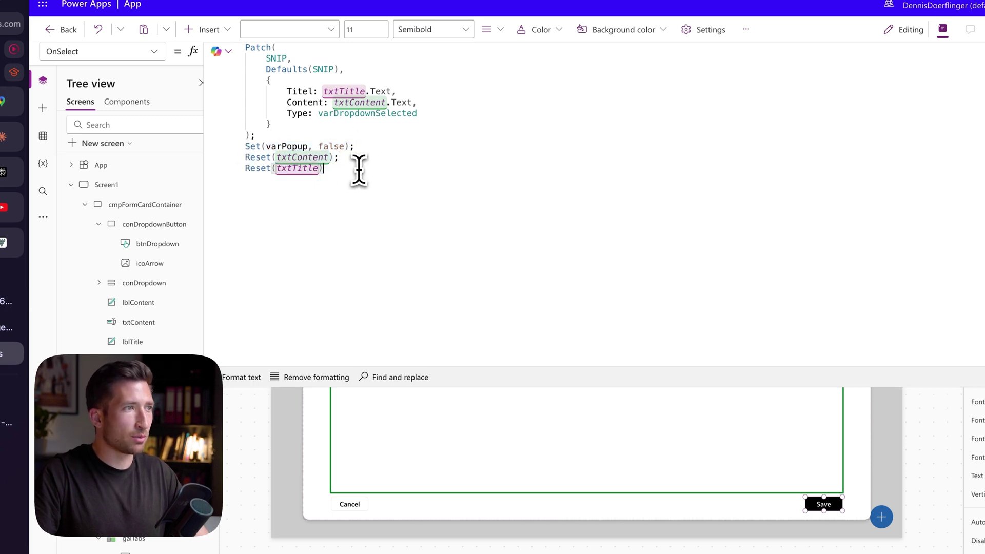
{"action": "left_click", "coordinate": [948, 87]}
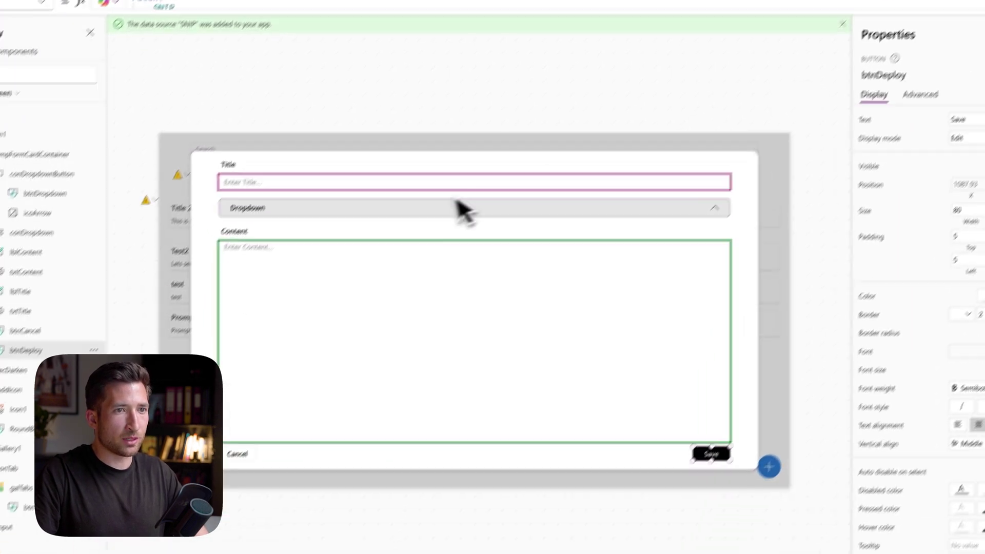
Save a test entry in the preview with title "This is a test", type Notes and content "This is our first test. Lets see if it works."
{"action": "left_click", "coordinate": [464, 210]}
{"action": "left_click", "coordinate": [745, 296]}
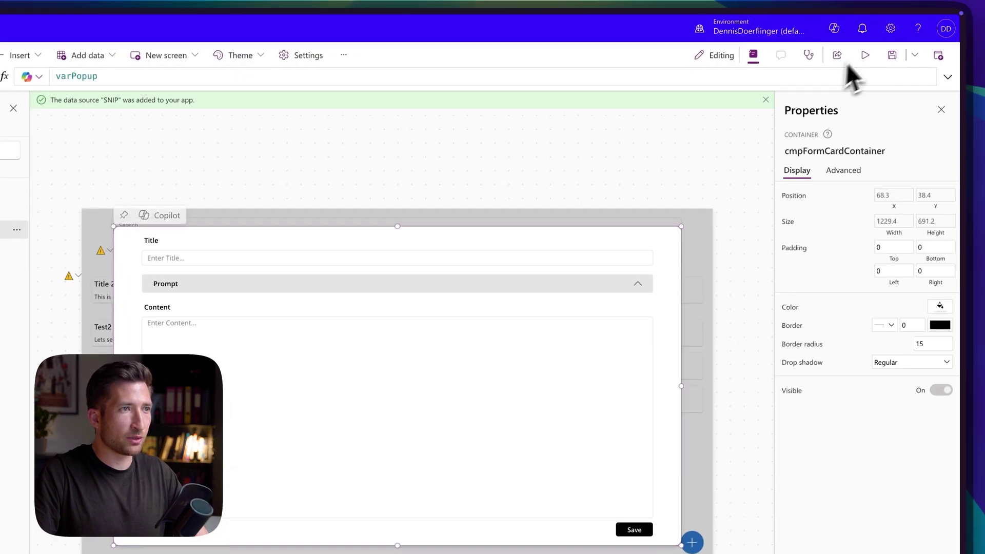
{"action": "left_click", "coordinate": [844, 59]}
{"action": "left_click", "coordinate": [486, 172]}
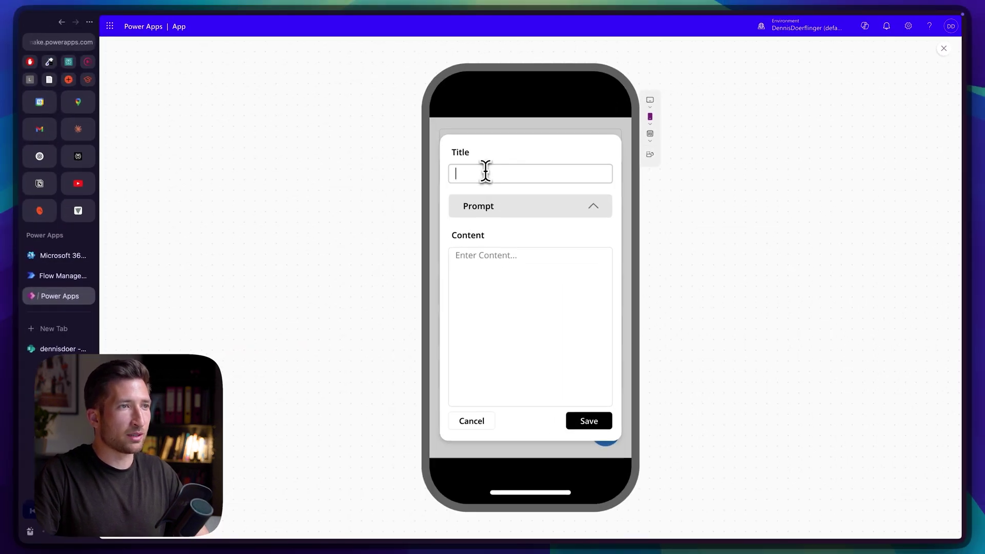
{"action": "type", "text": "This is a test"}
{"action": "left_click", "coordinate": [506, 211]}
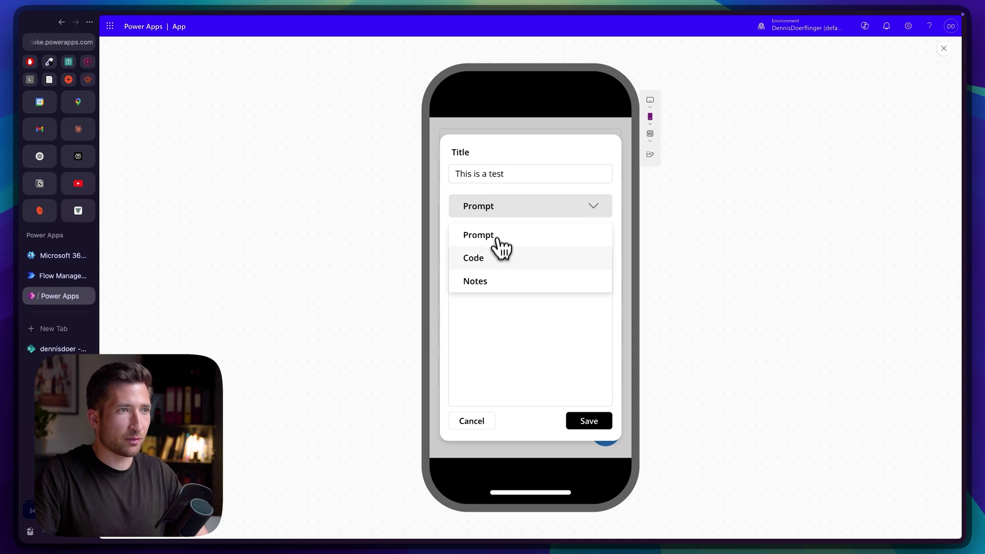
{"action": "left_click", "coordinate": [490, 281]}
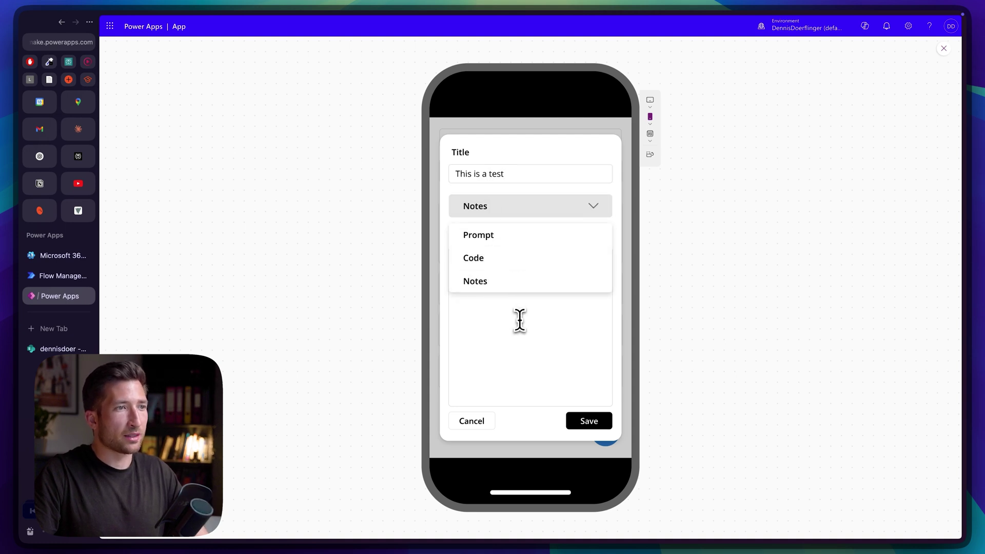
{"action": "left_click", "coordinate": [577, 209]}
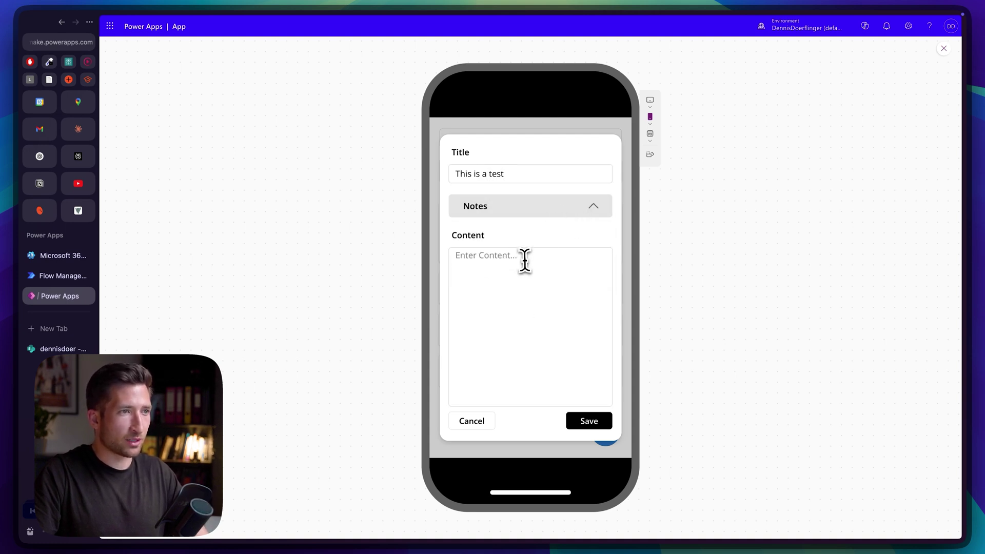
{"action": "left_click", "coordinate": [510, 271]}
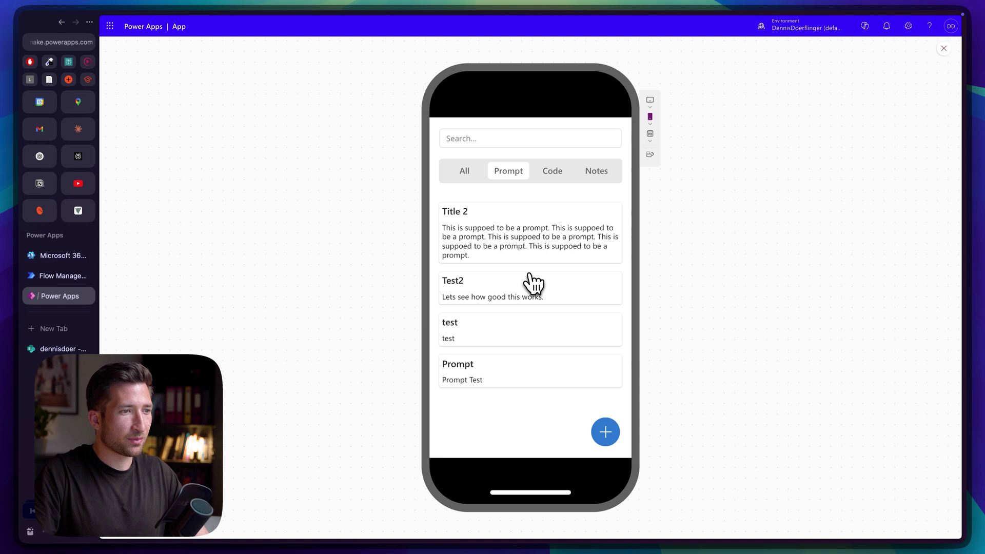
Check the All and Notes tabs for the new test entry, and close the preview
{"action": "left_click", "coordinate": [468, 174]}
{"action": "scroll", "coordinate": [504, 247], "scroll_direction": "down", "scroll_amount": 5}
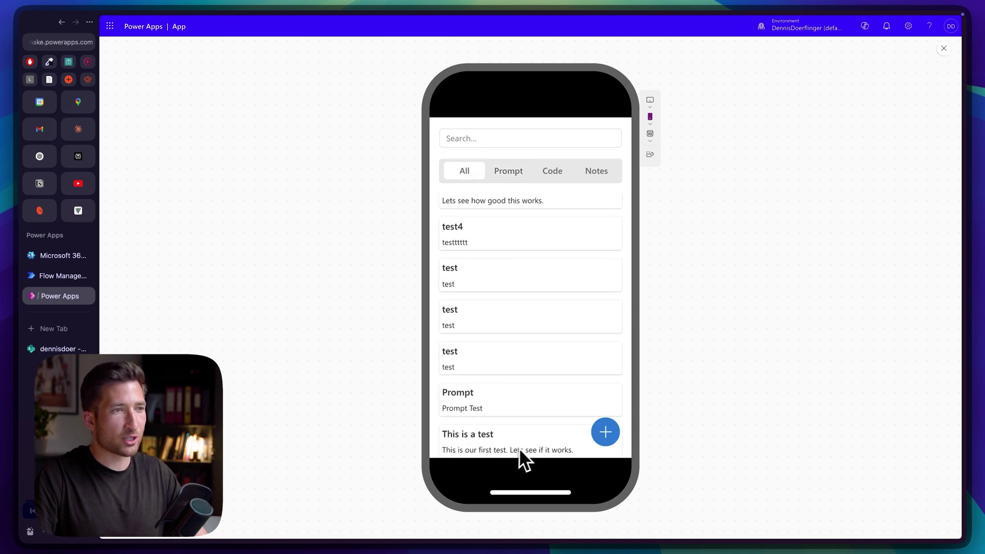
{"action": "scroll", "coordinate": [501, 439], "scroll_direction": "up", "scroll_amount": 5}
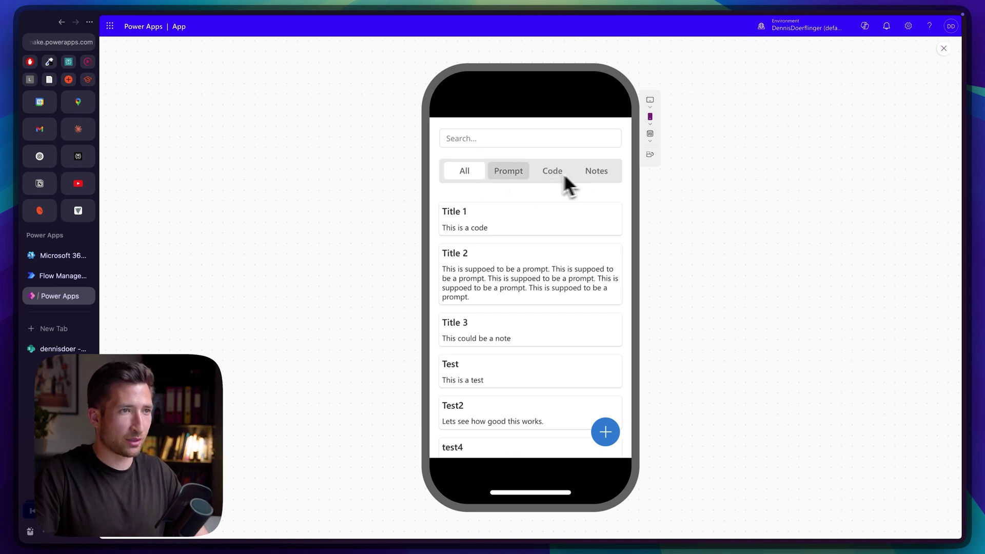
{"action": "left_click", "coordinate": [596, 175]}
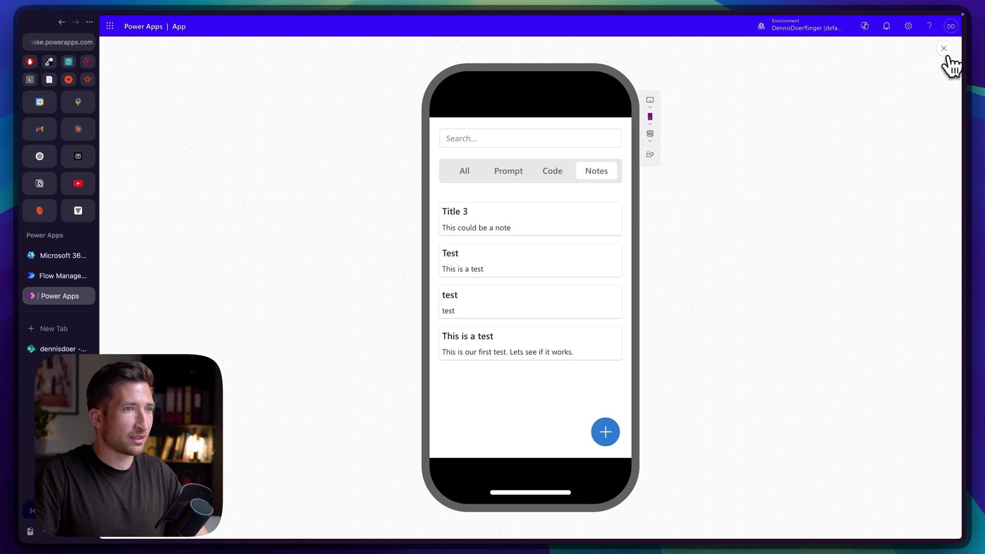
{"action": "left_click", "coordinate": [944, 48]}
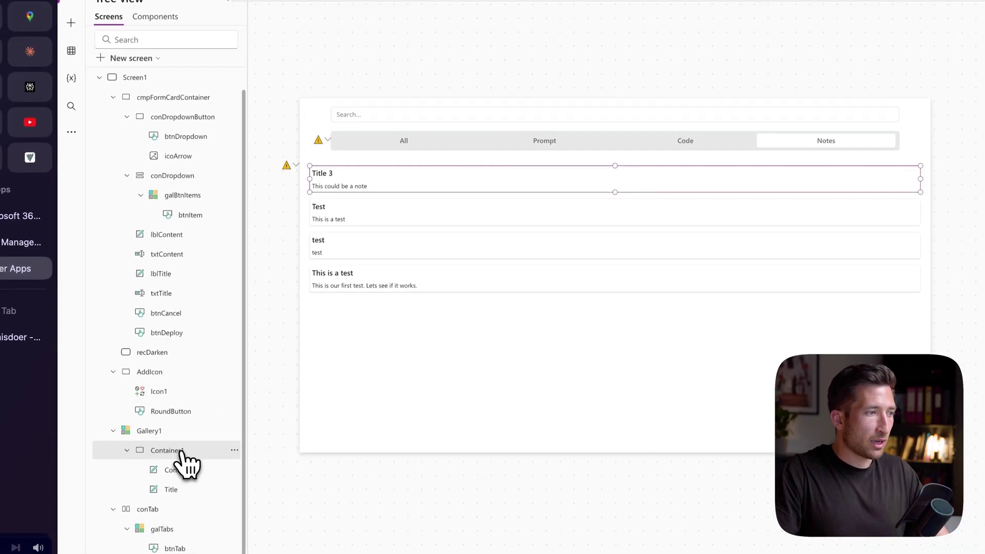
Paste the copy button into Container1 of Gallery1
{"action": "key", "text": "ctrl+v"}
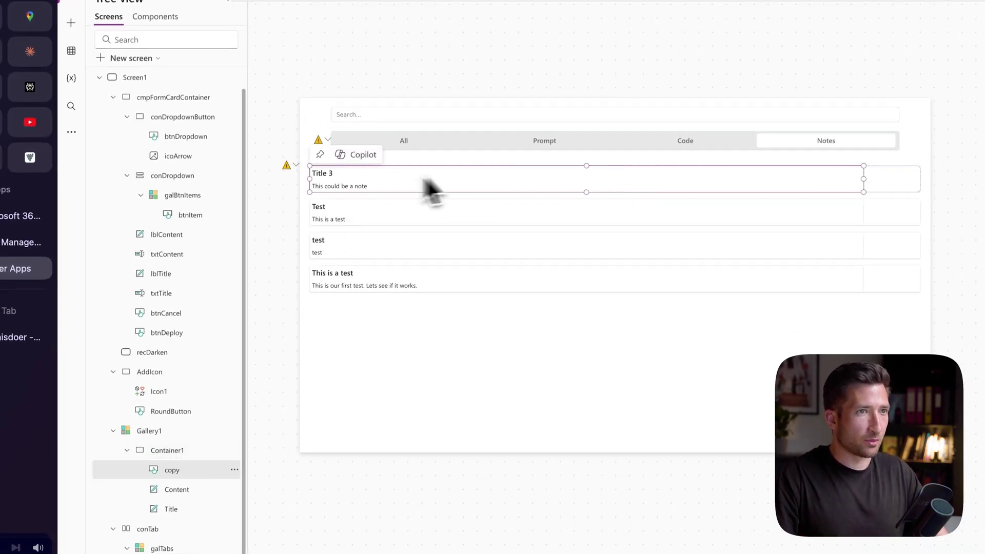
Review the copy button's PressedFill formula RGBA(219, 219, 219, 0.4) and HoverFill formula RGBA(219, 219, 219, 0.2)
{"action": "left_click", "coordinate": [153, 51]}
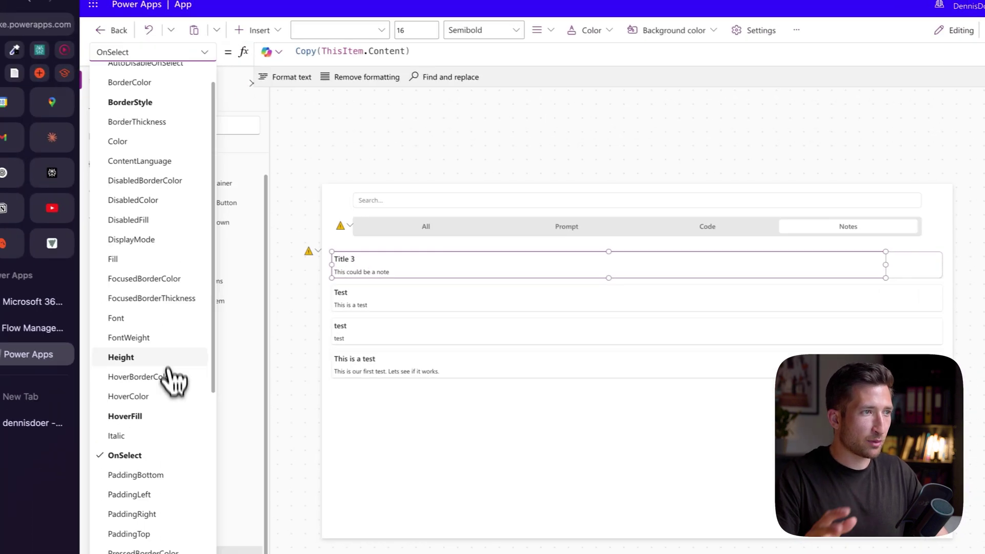
{"action": "scroll", "coordinate": [174, 380], "scroll_direction": "down", "scroll_amount": 5}
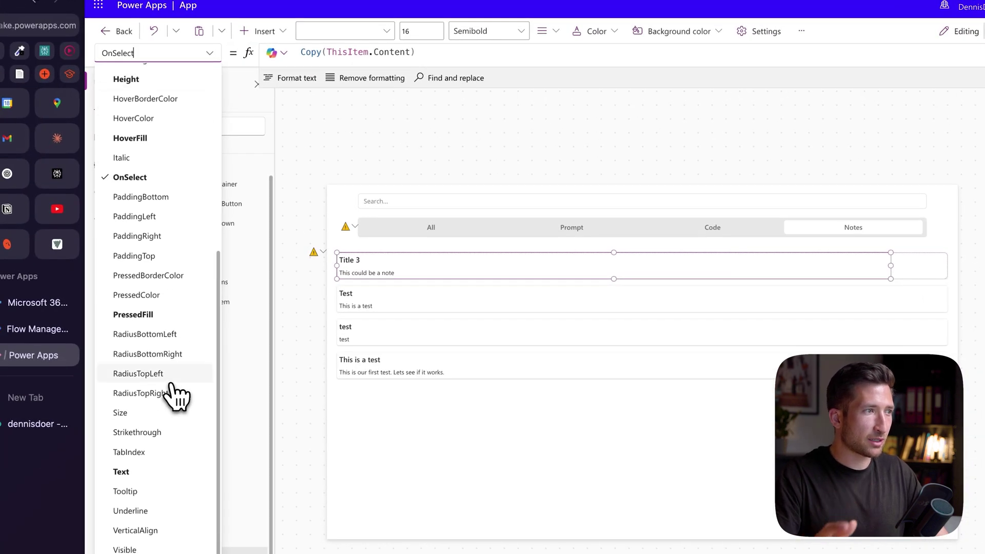
{"action": "left_click", "coordinate": [154, 308]}
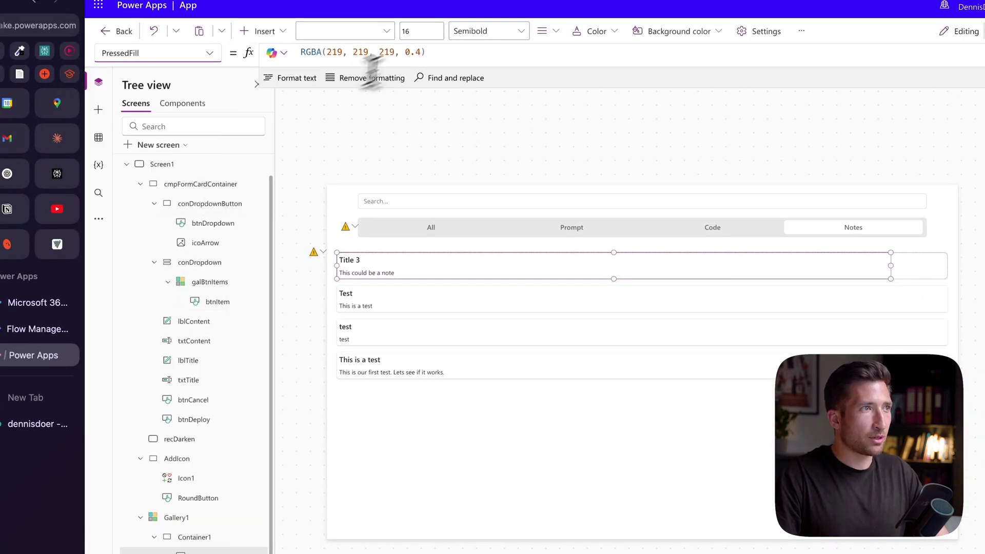
{"action": "left_click_drag", "start_coordinate": [429, 52], "coordinate": [294, 50]}
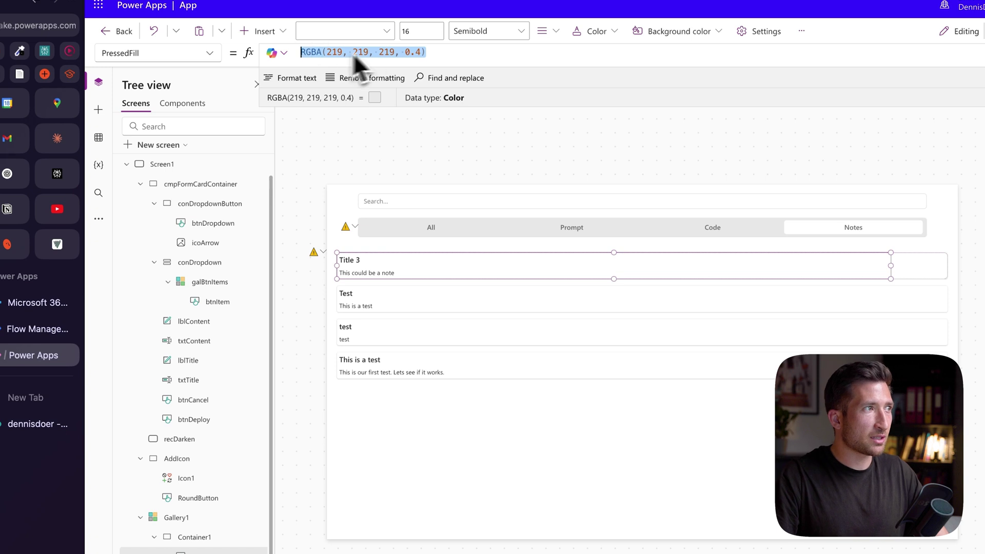
{"action": "left_click", "coordinate": [210, 52]}
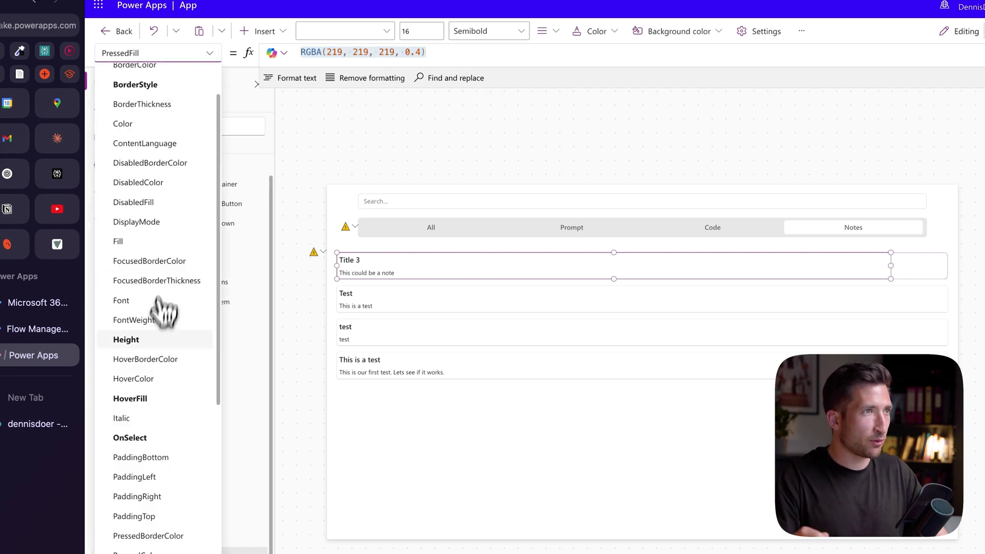
{"action": "left_click", "coordinate": [139, 398]}
{"action": "left_click", "coordinate": [451, 58]}
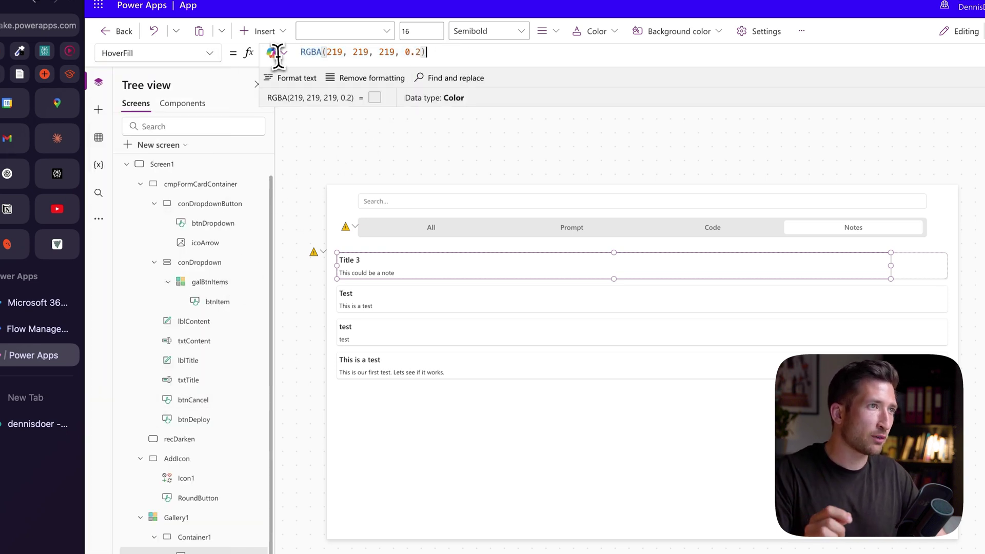
{"action": "left_click", "coordinate": [432, 51]}
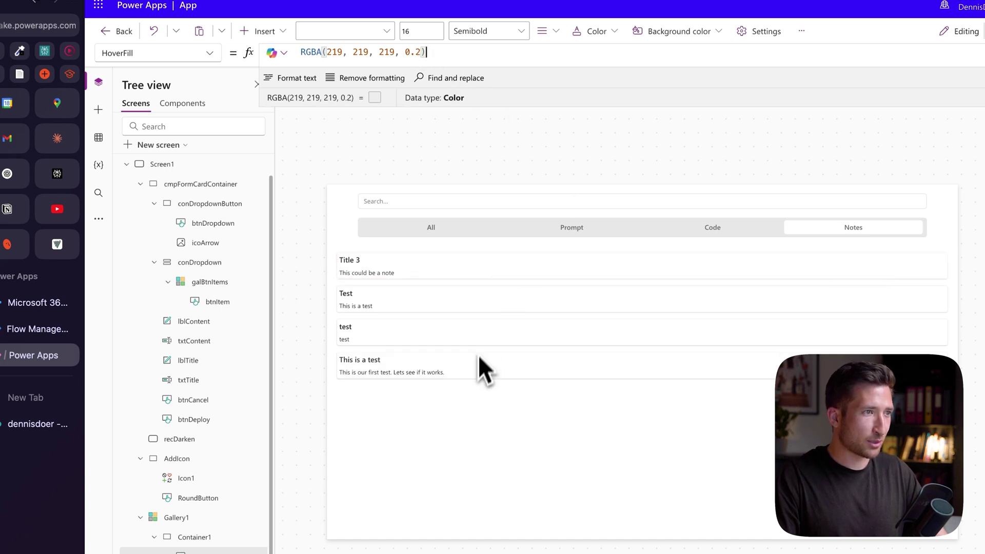
Set the copy button's Width to Parent.Width and review its OnSelect formula Copy(ThisItem.Content)
{"action": "left_click", "coordinate": [498, 275]}
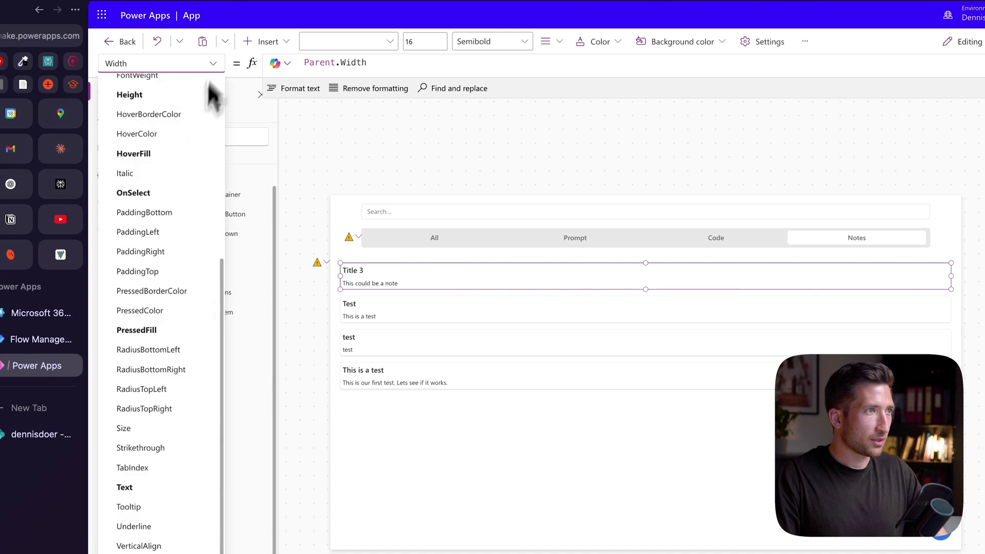
{"action": "left_click", "coordinate": [134, 194]}
{"action": "left_click_drag", "start_coordinate": [434, 62], "coordinate": [314, 62]}
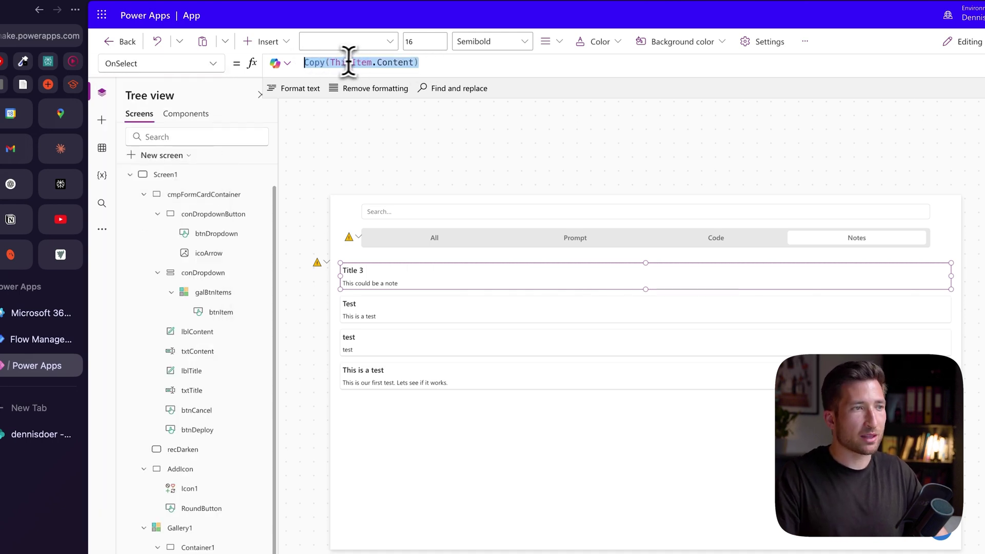
{"action": "left_click", "coordinate": [420, 63]}
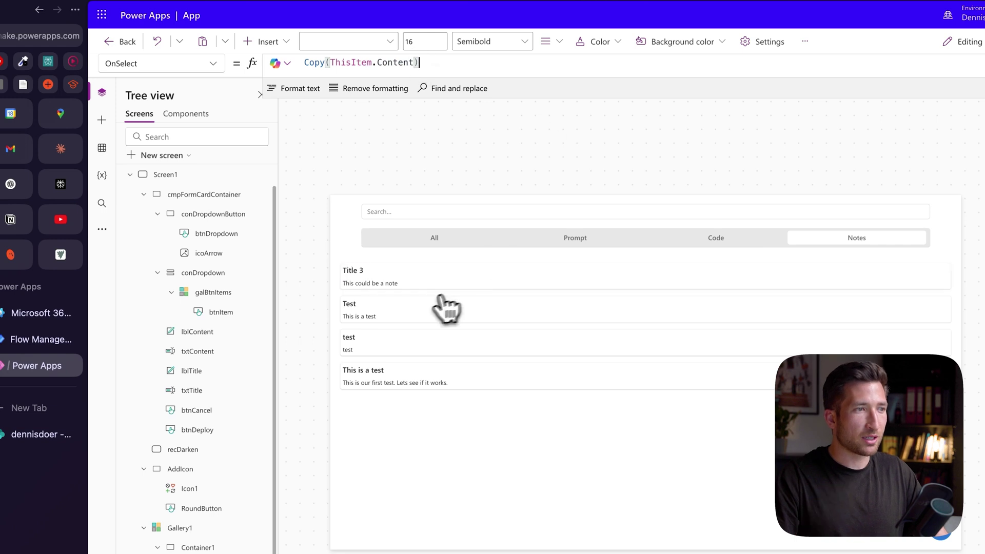
{"action": "left_click", "coordinate": [418, 281], "text": "alt"}
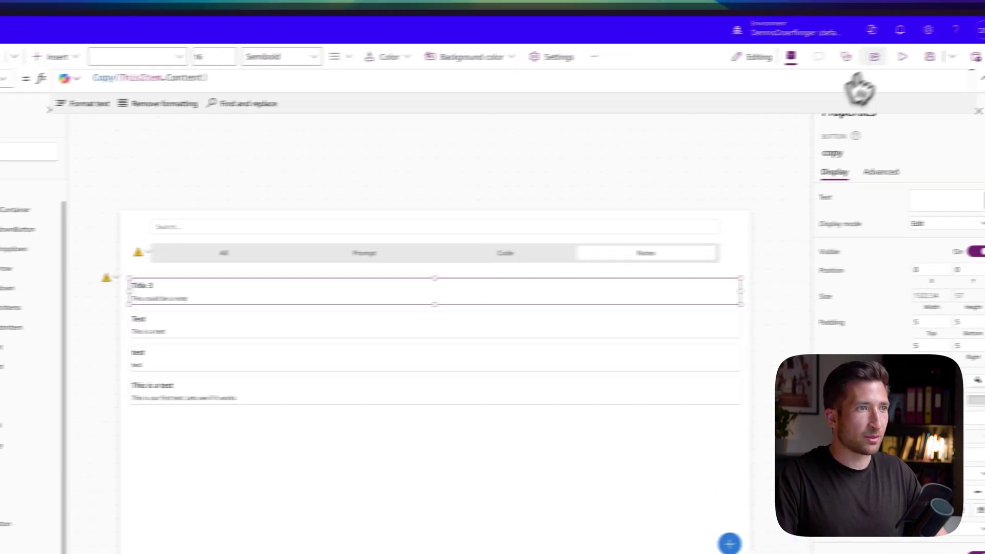
Preview the app, copy the Title 3 card's content, paste it into the search field as a test, and clear the field
{"action": "left_click", "coordinate": [868, 62]}
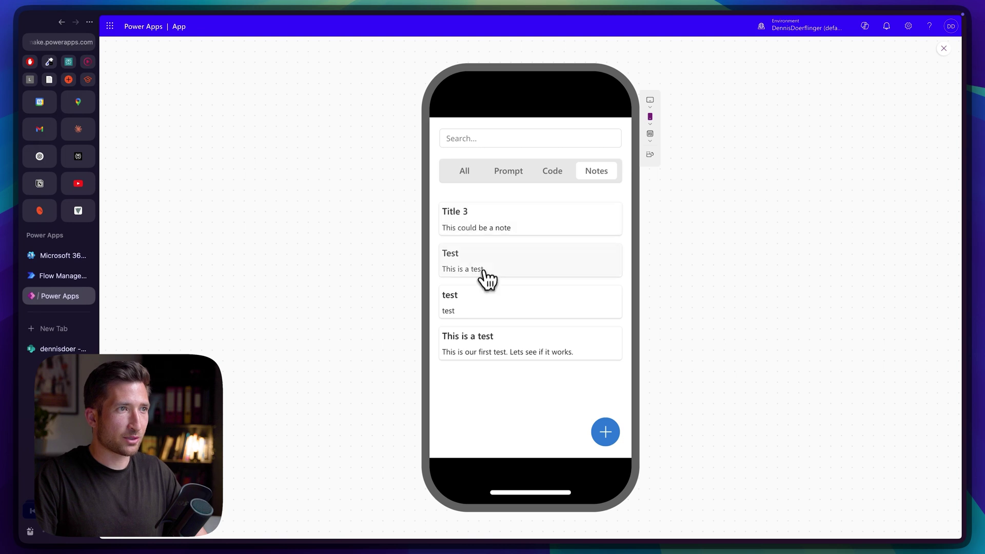
{"action": "left_click", "coordinate": [485, 231]}
{"action": "left_click", "coordinate": [471, 138]}
{"action": "key", "text": "ctrl+v"}
{"action": "left_click_drag", "start_coordinate": [537, 143], "coordinate": [440, 148]}
{"action": "key", "text": "BackSpace"}
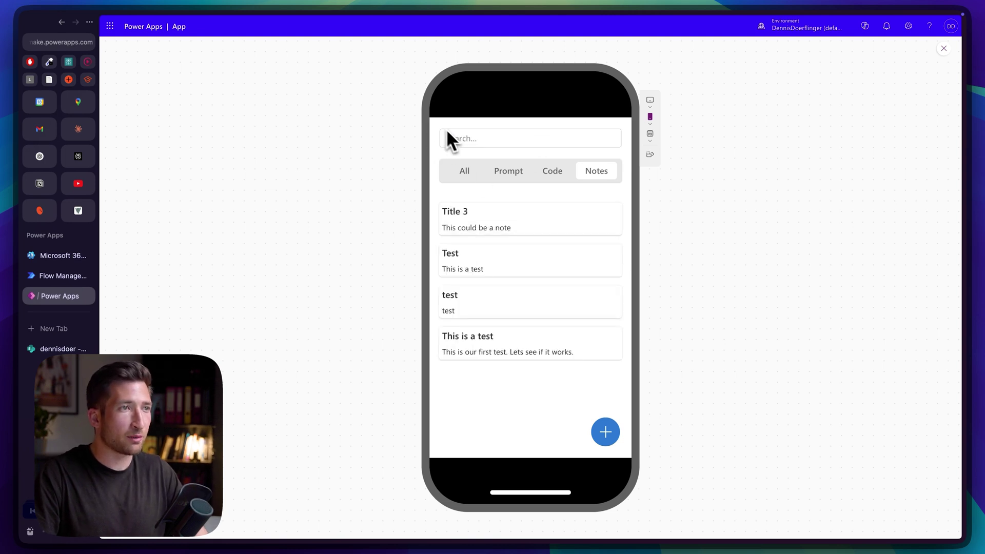
Test the search field with the term "test" and clear it again
{"action": "left_click", "coordinate": [488, 139]}
{"action": "type", "text": "test"}
{"action": "left_click_drag", "start_coordinate": [497, 139], "coordinate": [395, 154]}
{"action": "key", "text": "BackSpace"}
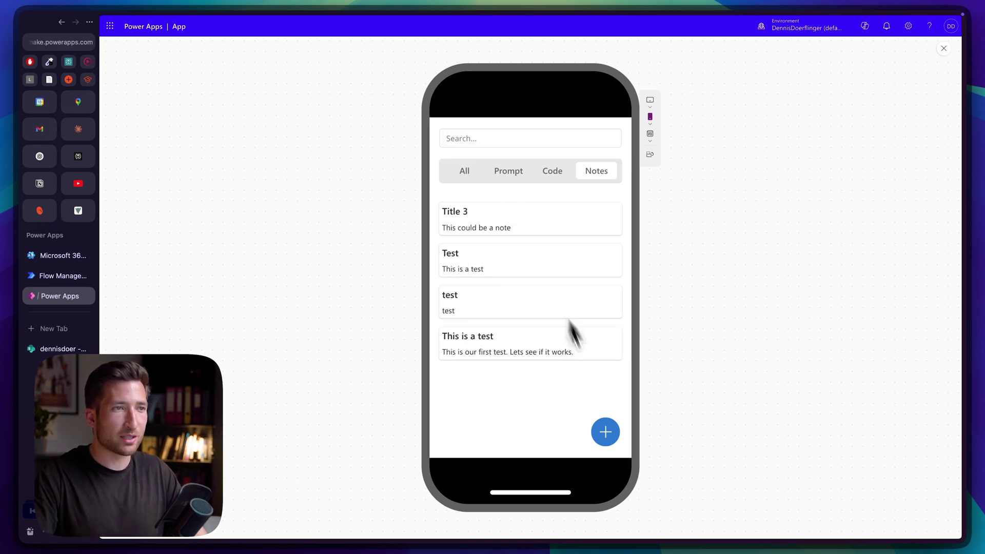
Open and cancel the new-entry form, and browse the entries in the All tab
{"action": "left_click", "coordinate": [606, 432]}
{"action": "left_click", "coordinate": [485, 420]}
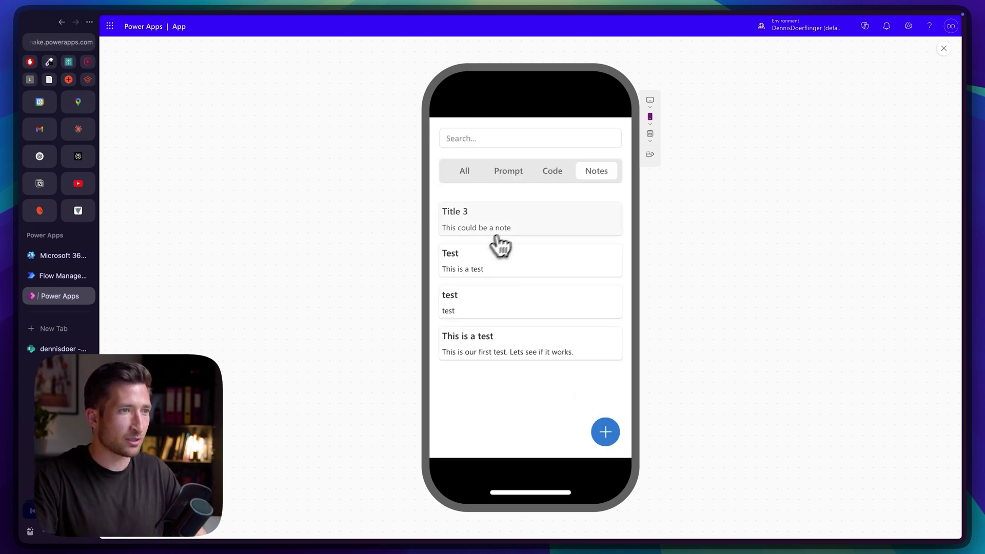
{"action": "left_click", "coordinate": [475, 174]}
{"action": "scroll", "coordinate": [513, 288], "scroll_direction": "down", "scroll_amount": 3}
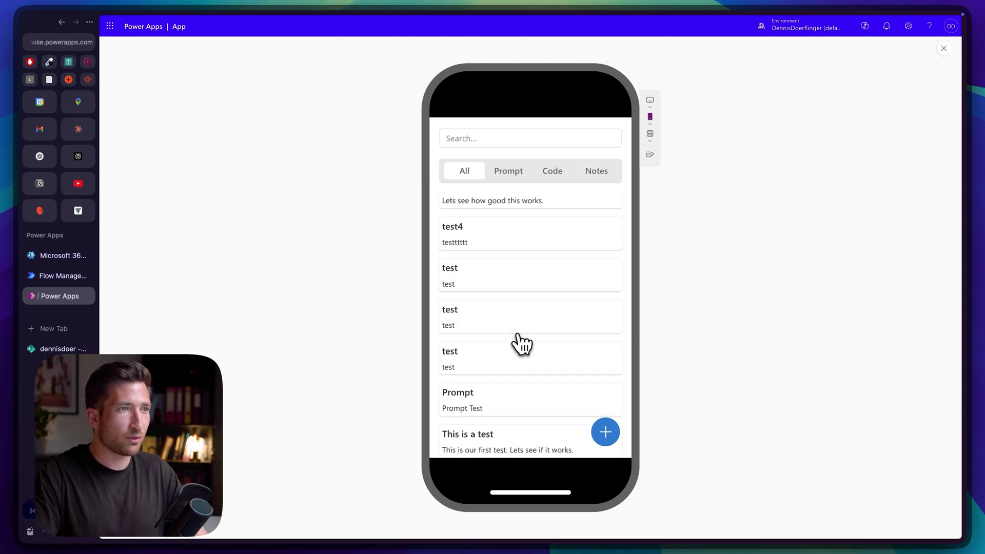
{"action": "scroll", "coordinate": [513, 308], "scroll_direction": "up", "scroll_amount": 4}
Save a new entry with type Prompt, title "test" and content "test3", close the preview, and check the SharePoint SNIP list
{"action": "left_click", "coordinate": [607, 436]}
{"action": "left_click", "coordinate": [496, 175]}
{"action": "left_click", "coordinate": [503, 206]}
{"action": "left_click", "coordinate": [501, 237]}
{"action": "left_click", "coordinate": [495, 287]}
{"action": "left_click", "coordinate": [606, 422]}
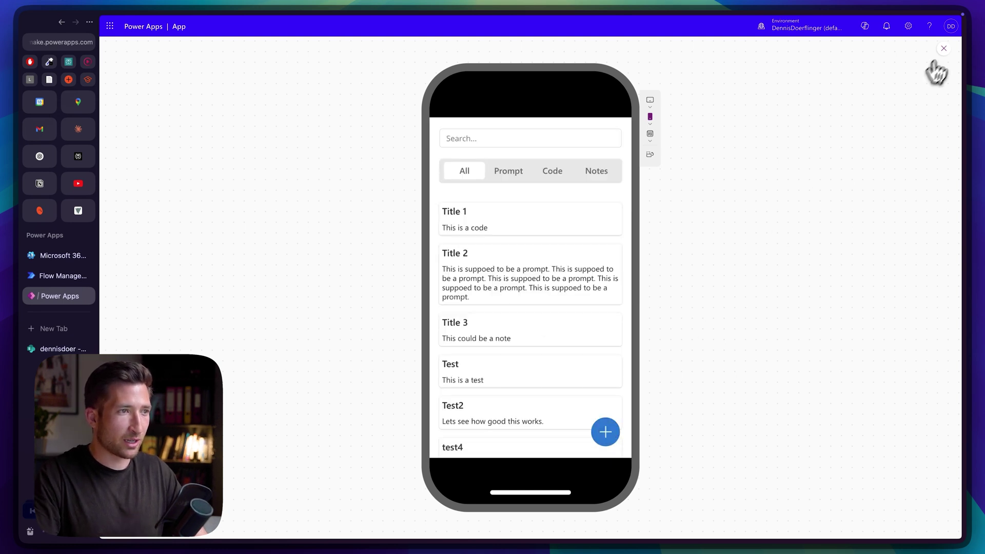
{"action": "left_click", "coordinate": [942, 50]}
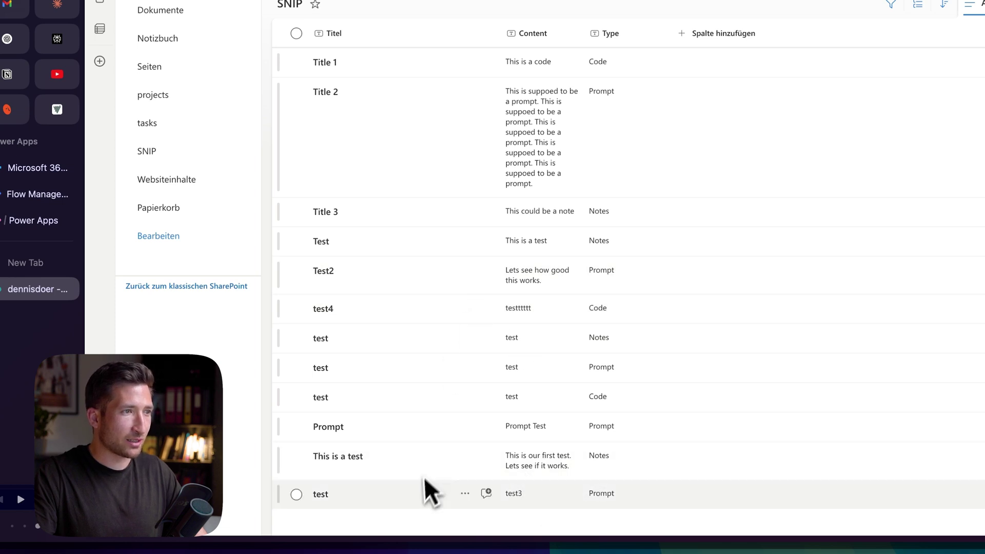
Return to the Power Apps editor, save the app under the name "Chrome Extension", and publish it
{"action": "left_click", "coordinate": [31, 220]}
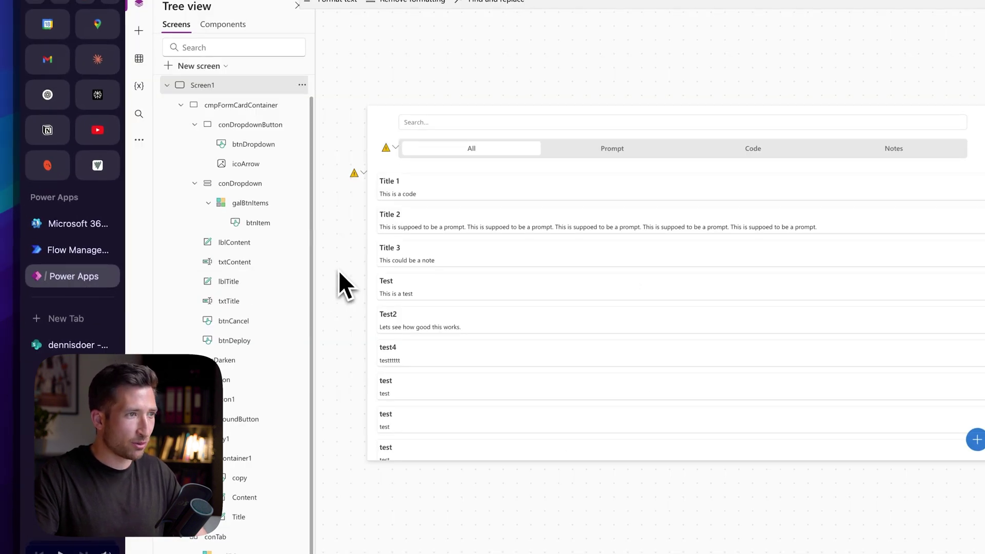
{"action": "left_click", "coordinate": [892, 34]}
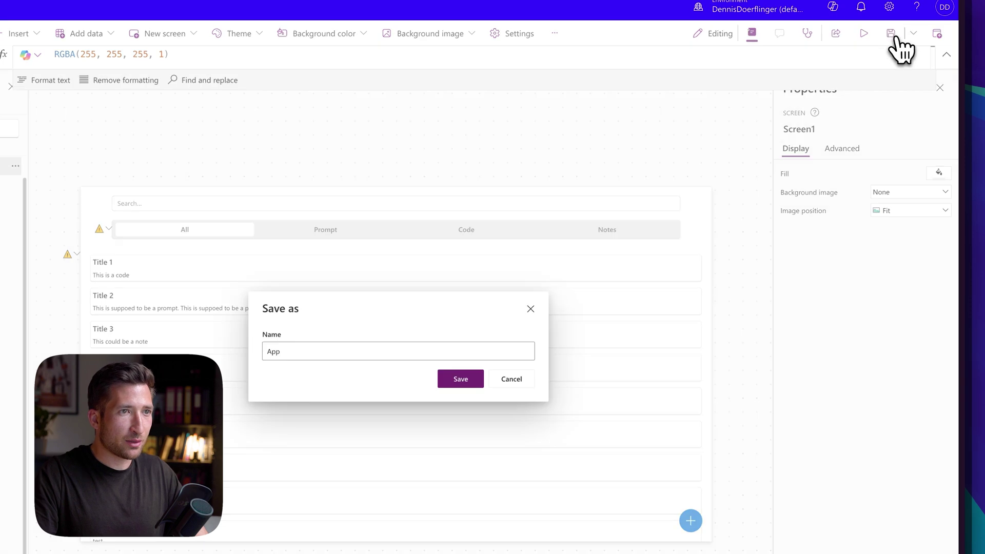
{"action": "left_click", "coordinate": [515, 352]}
{"action": "double_click", "coordinate": [298, 352]}
{"action": "type", "text": "Chrome Extension"}
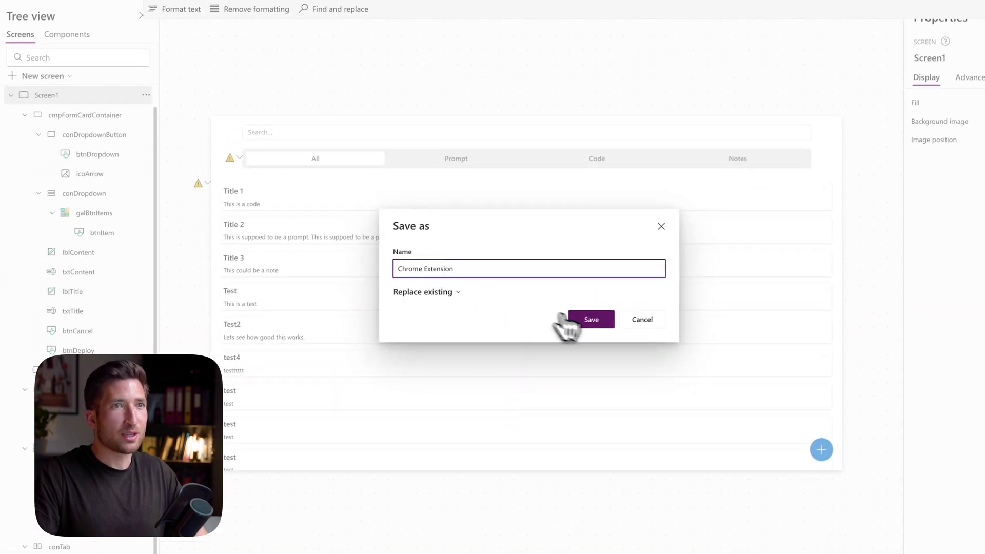
{"action": "left_click", "coordinate": [588, 319]}
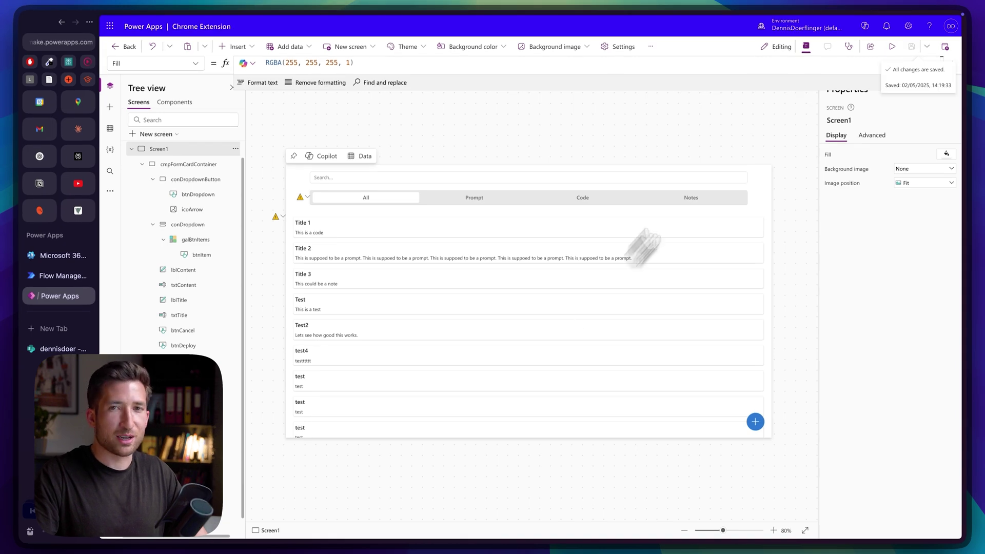
{"action": "left_click", "coordinate": [946, 46]}
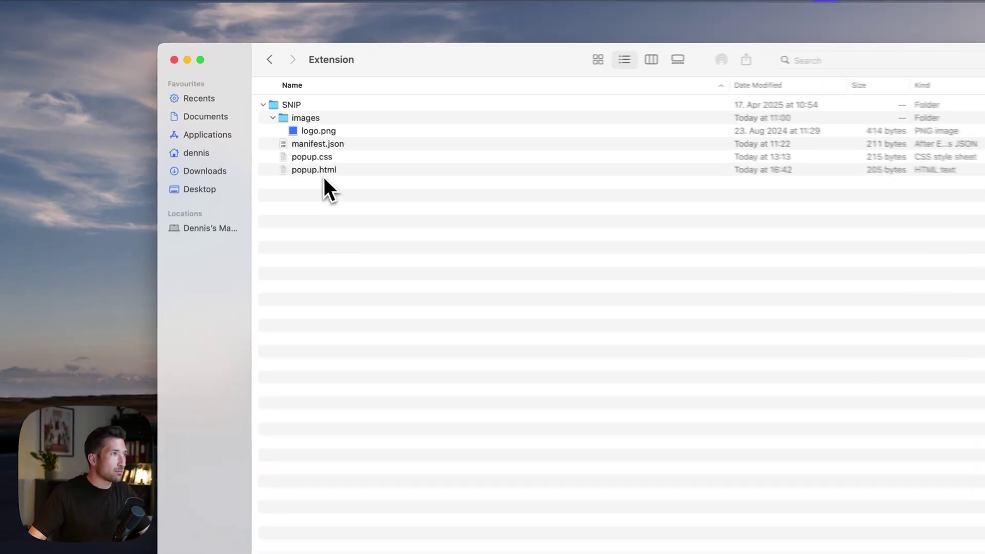
Open popup.html from the SNIP extension folder in the code editor and review the body's iframe tag with allow="clipboard-write"
{"action": "right_click", "coordinate": [305, 153]}
{"action": "mouse_move", "coordinate": [390, 173]}
{"action": "left_click", "coordinate": [532, 223]}
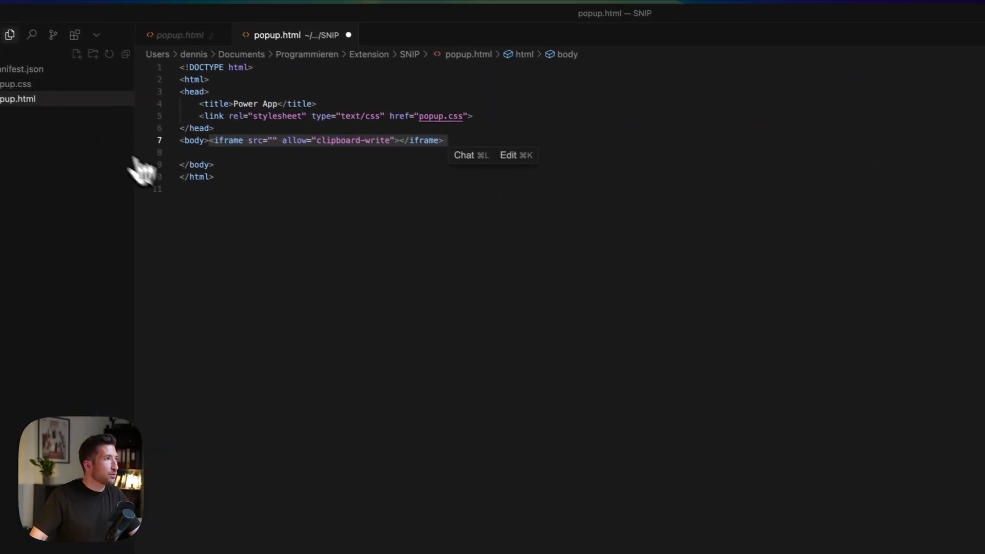
{"action": "left_click", "coordinate": [182, 144]}
{"action": "left_click_drag", "start_coordinate": [476, 147], "coordinate": [187, 146]}
{"action": "left_click", "coordinate": [258, 150]}
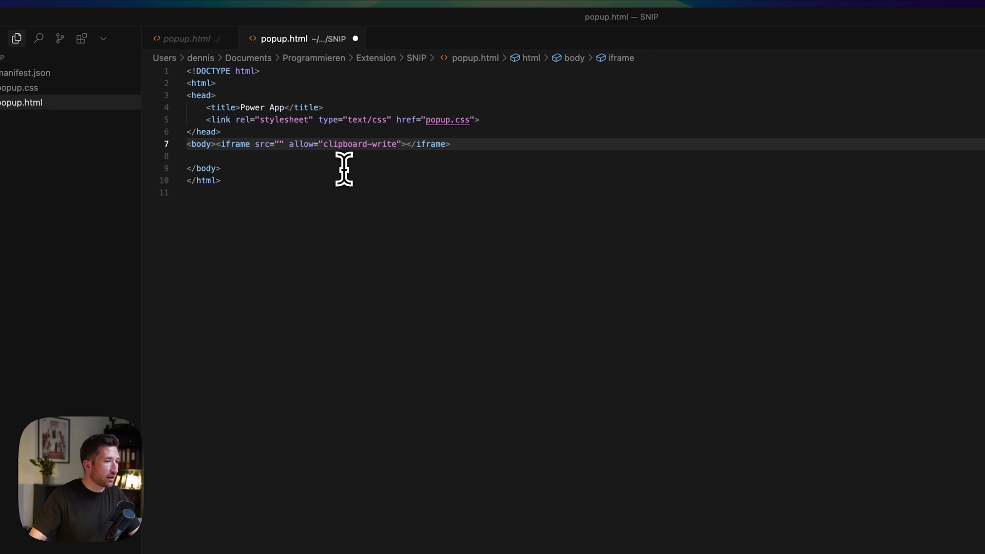
Switch to the browser, play the Chrome Extension app in its own full tab, and copy its web address
{"action": "key", "text": "ctrl+Right"}
{"action": "left_click", "coordinate": [515, 265]}
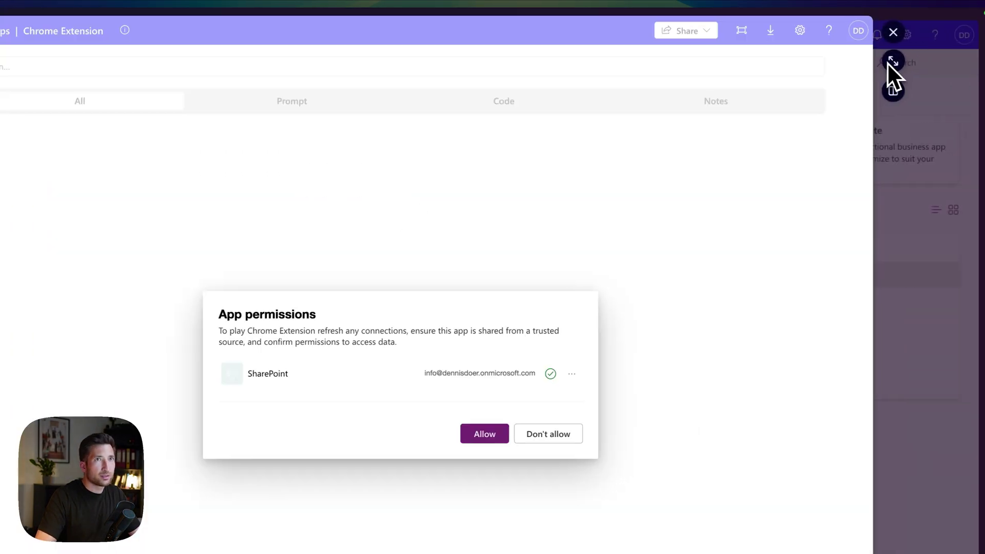
{"action": "left_click", "coordinate": [893, 62]}
{"action": "left_click", "coordinate": [44, 37]}
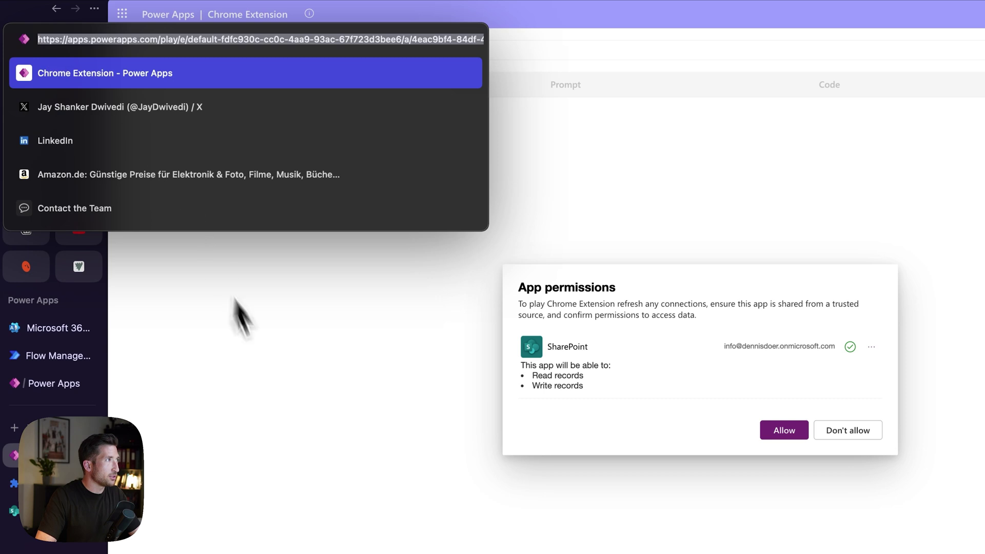
{"action": "left_click", "coordinate": [270, 377]}
Return to popup.html in the code editor and paste the app's web address into the iframe's empty src attribute
{"action": "key", "text": "ctrl+Left"}
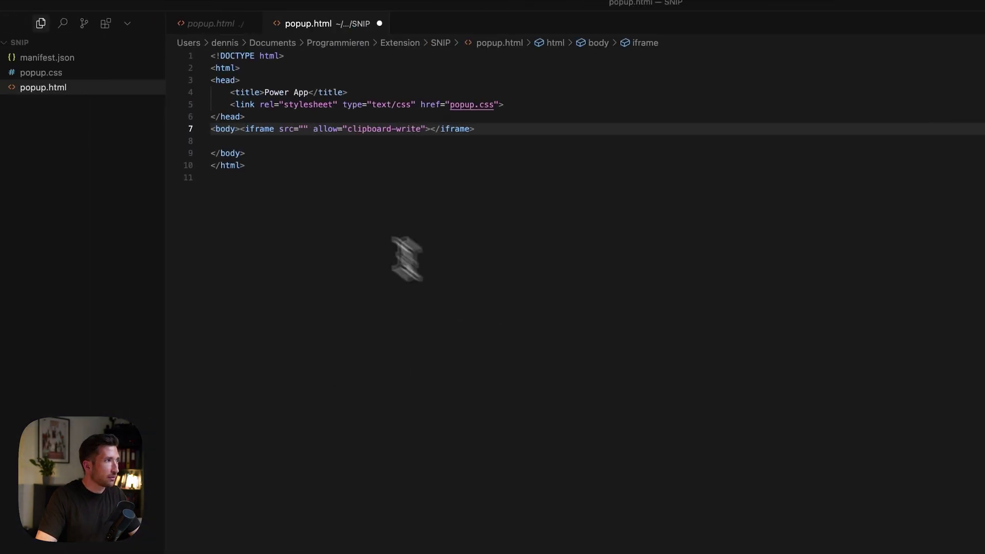
{"action": "left_click", "coordinate": [304, 128]}
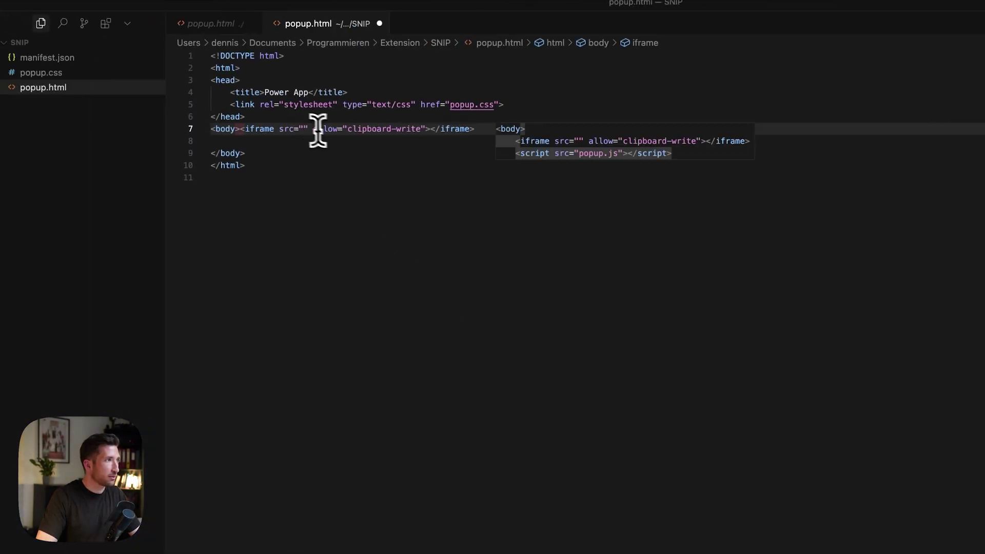
{"action": "key", "text": "super+v"}
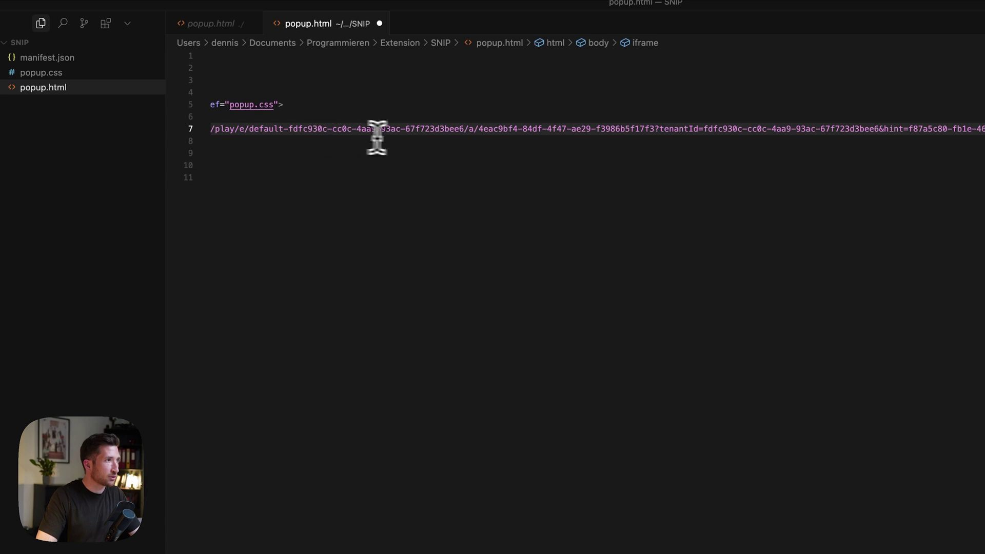
{"action": "scroll", "coordinate": [361, 136], "scroll_direction": "left", "scroll_amount": 10}
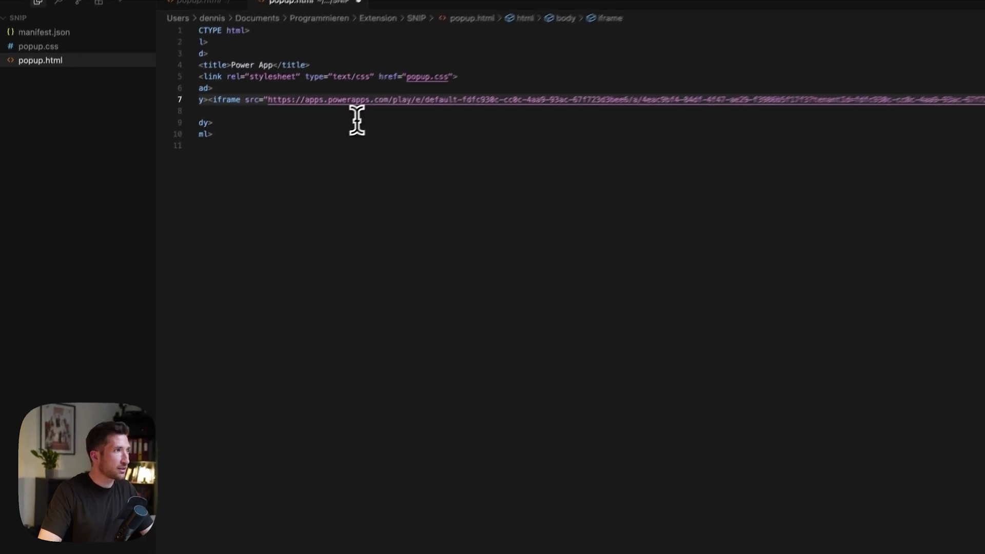
{"action": "left_click", "coordinate": [353, 125]}
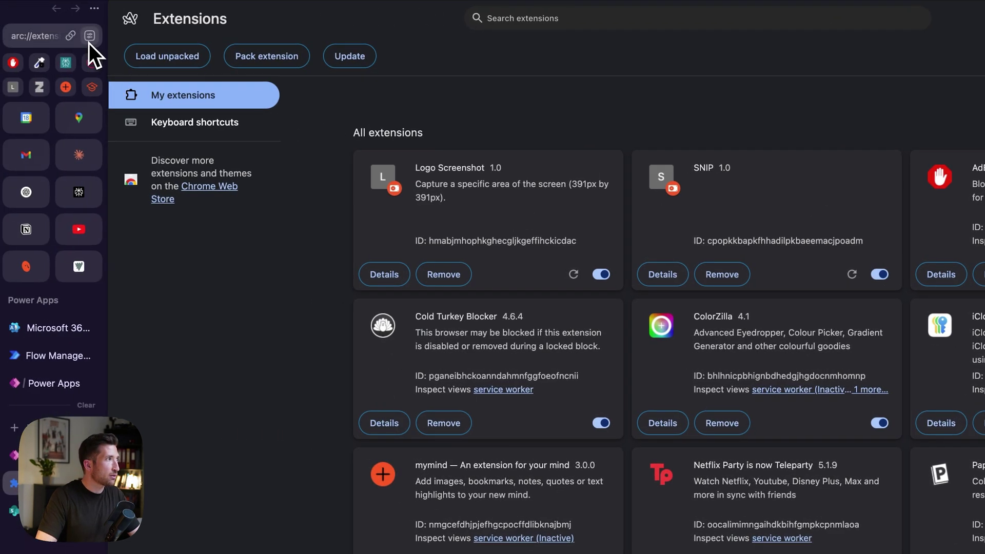
Launch the SNIP extension in the browser, allow its SharePoint permissions, and check the entries in the All tab
{"action": "left_click", "coordinate": [89, 43]}
{"action": "left_click", "coordinate": [150, 173]}
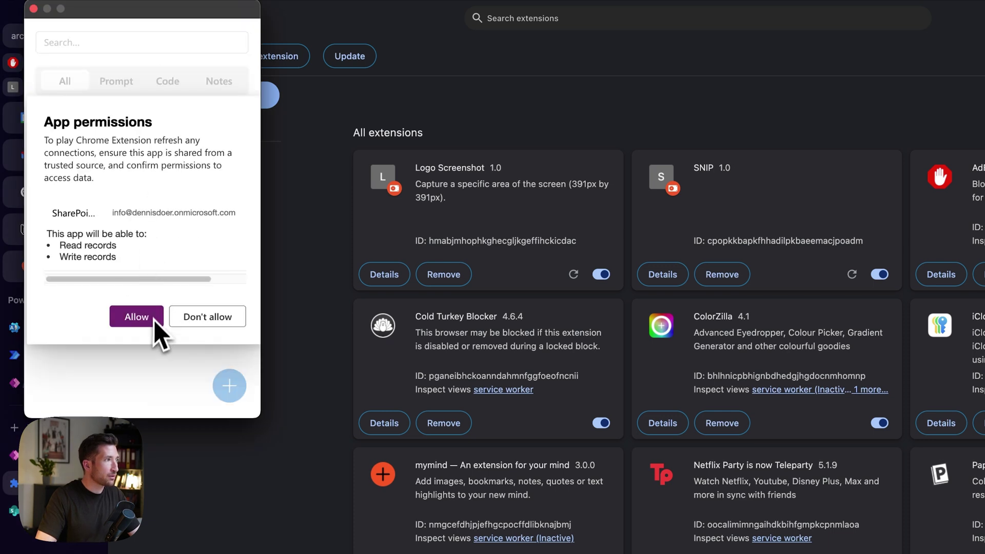
{"action": "left_click", "coordinate": [152, 322]}
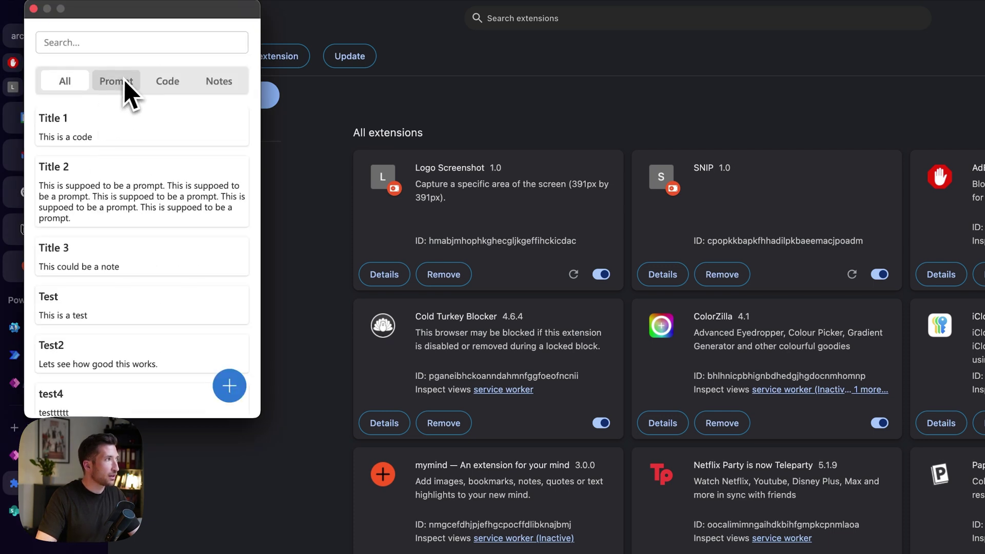
{"action": "scroll", "coordinate": [99, 241], "scroll_direction": "down", "scroll_amount": 6}
{"action": "scroll", "coordinate": [99, 242], "scroll_direction": "up", "scroll_amount": 6}
{"action": "scroll", "coordinate": [99, 242], "scroll_direction": "down", "scroll_amount": 7}
{"action": "scroll", "coordinate": [98, 241], "scroll_direction": "up", "scroll_amount": 7}
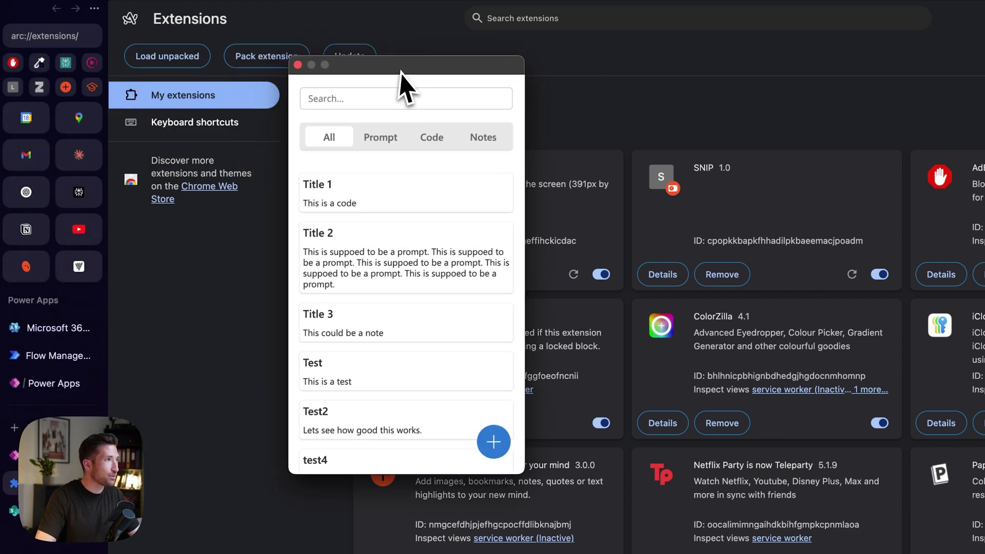
Add a Notes entry titled "Is it working?" with the content "Test", save it, and find it in the All list
{"action": "left_click", "coordinate": [229, 386]}
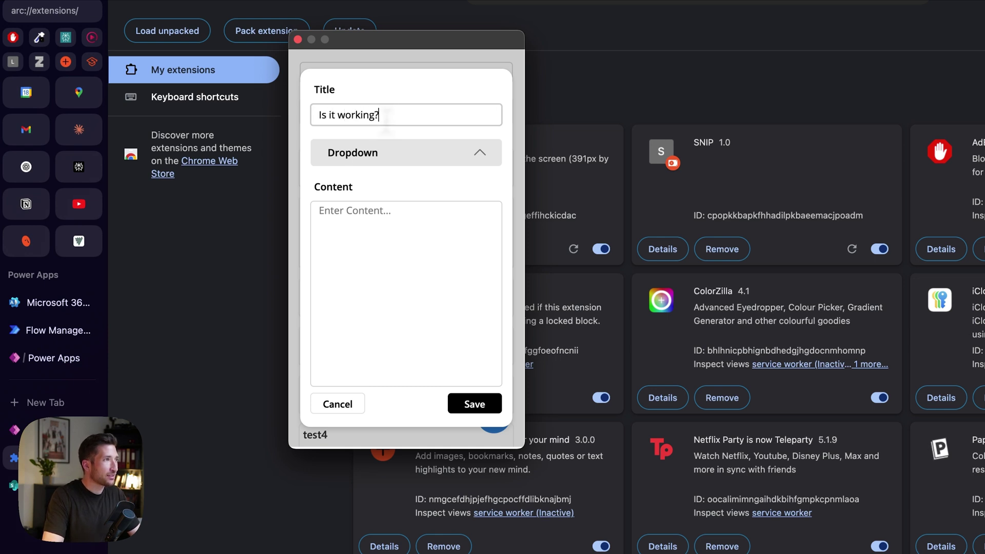
{"action": "left_click", "coordinate": [407, 257]}
{"action": "type", "text": "Test"}
{"action": "left_click", "coordinate": [488, 154]}
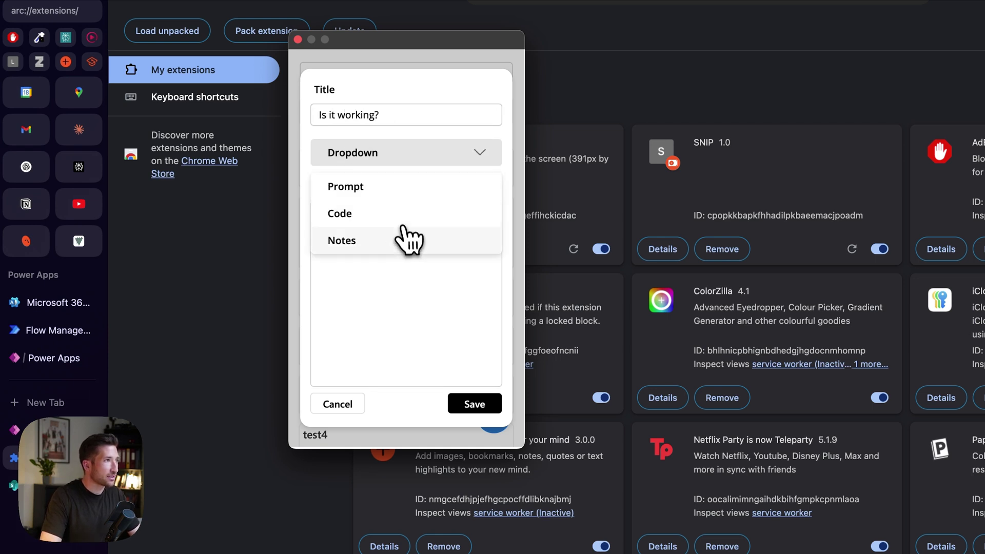
{"action": "left_click", "coordinate": [393, 235]}
{"action": "left_click", "coordinate": [473, 405]}
{"action": "scroll", "coordinate": [425, 330], "scroll_direction": "down", "scroll_amount": 10}
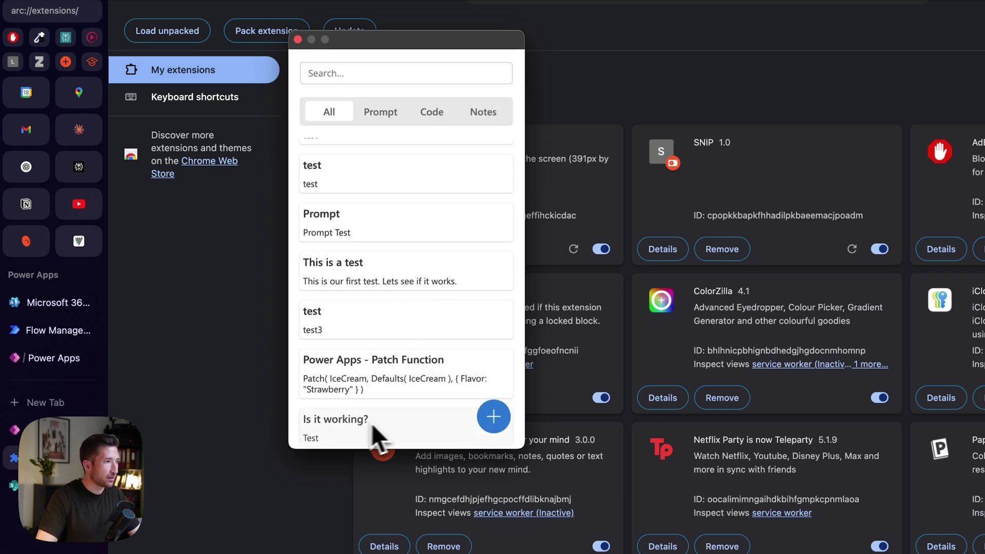
Filter the snippet list to Notes to check the saved entry, and close the extension's popup window
{"action": "left_click", "coordinate": [480, 112]}
{"action": "left_click_drag", "start_coordinate": [363, 39], "coordinate": [144, 6]}
{"action": "left_click", "coordinate": [74, 36]}
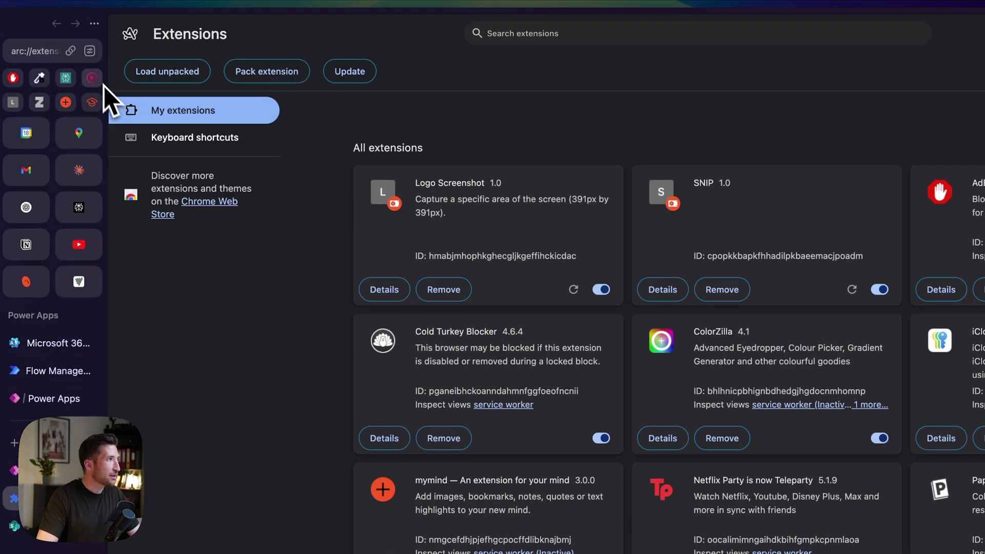
Pin the SNIP extension, shown as a blue square, to the browser's visible extension shortcuts
{"action": "left_click", "coordinate": [90, 51]}
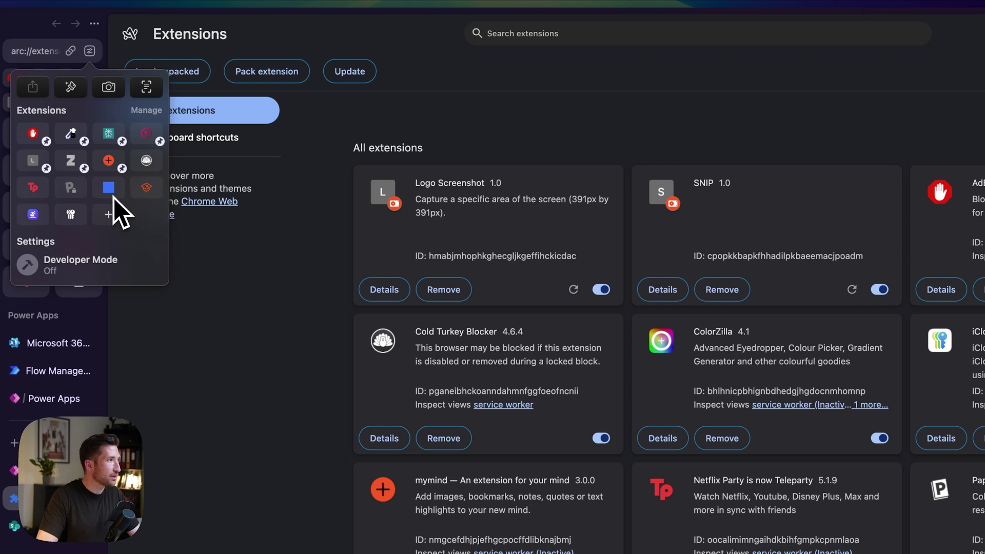
{"action": "left_click", "coordinate": [118, 193]}
{"action": "left_click", "coordinate": [96, 57]}
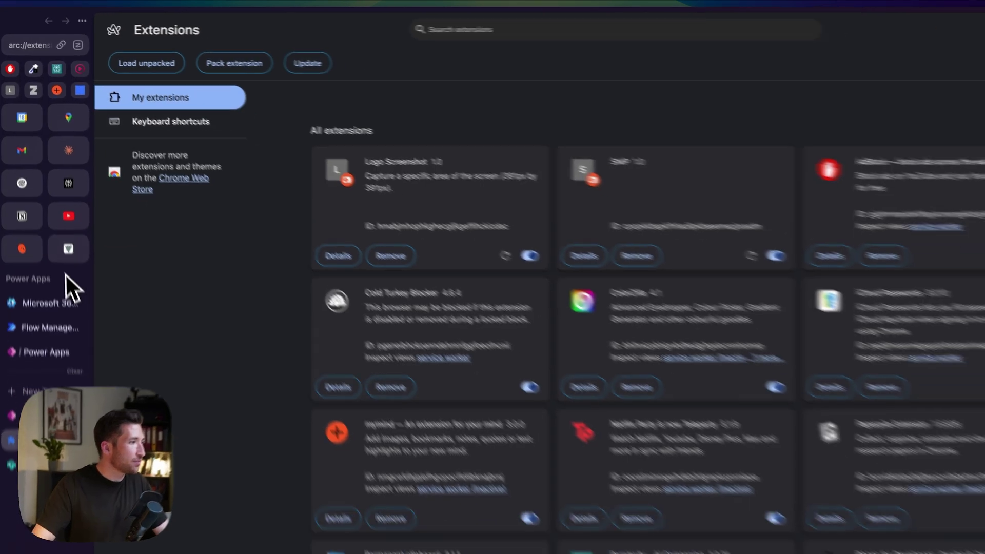